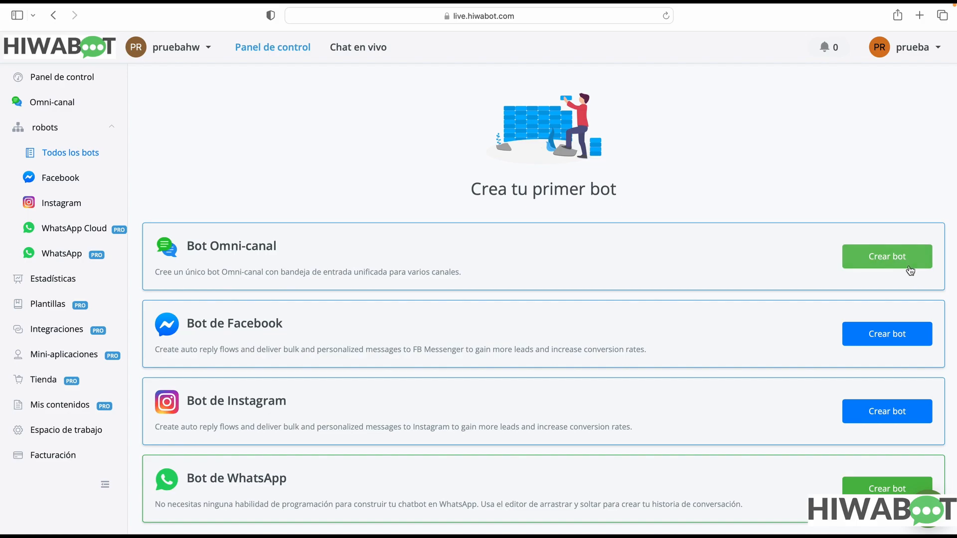
Start creating a new Omni-canal bot from the Plantilla en blanco template
left_click(908, 264)
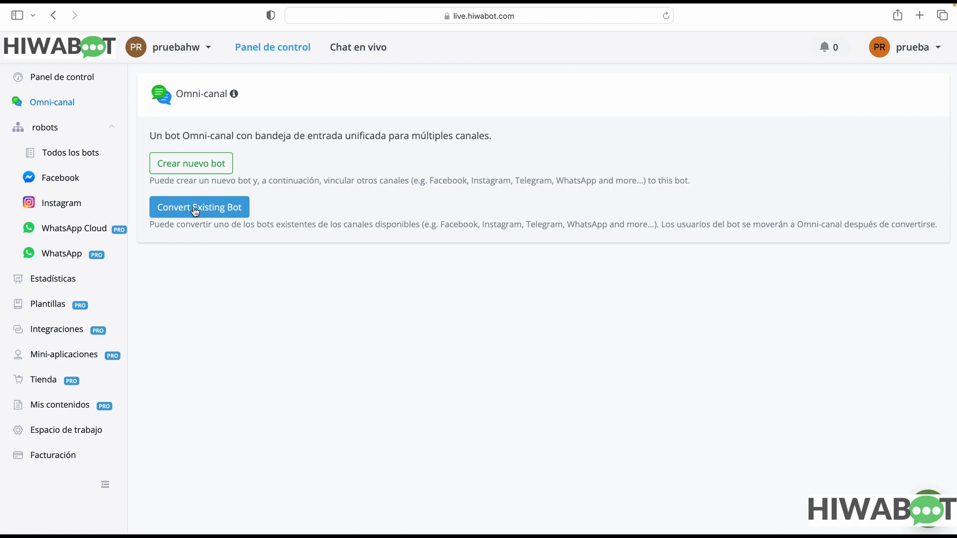
left_click(197, 165)
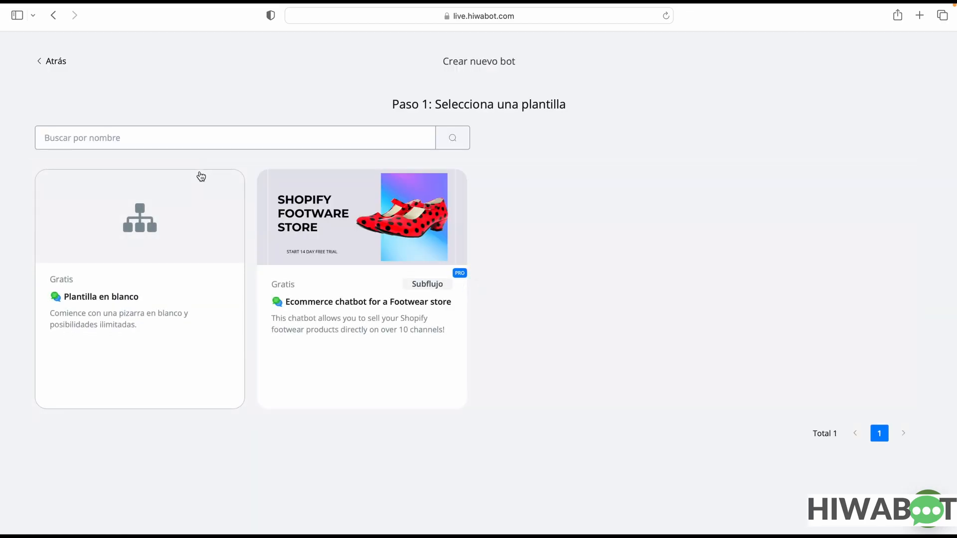
mouse_move(225, 202)
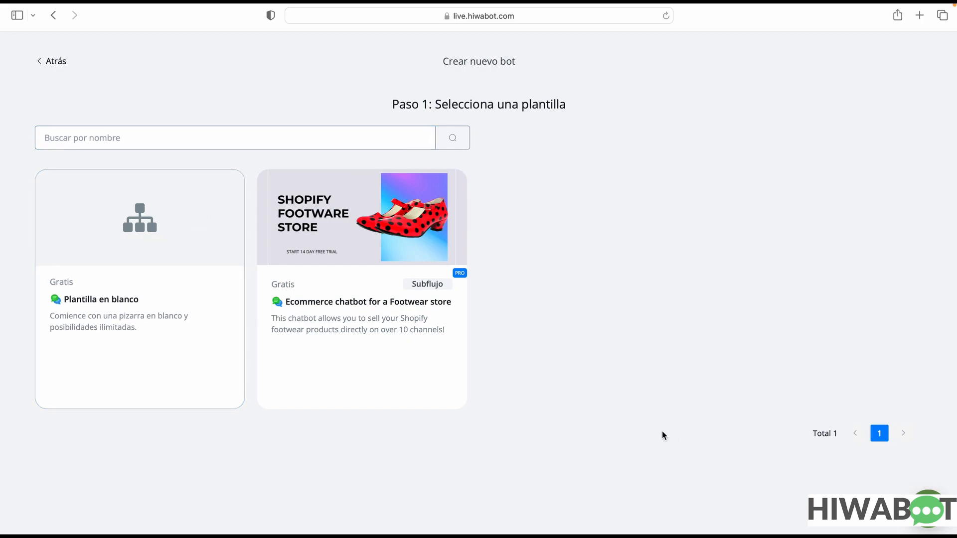
mouse_move(149, 342)
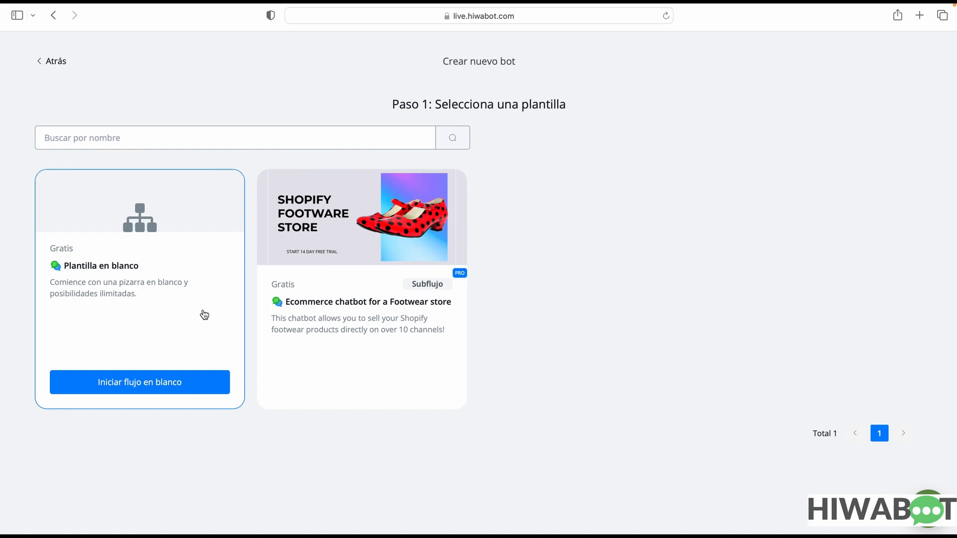
mouse_move(335, 305)
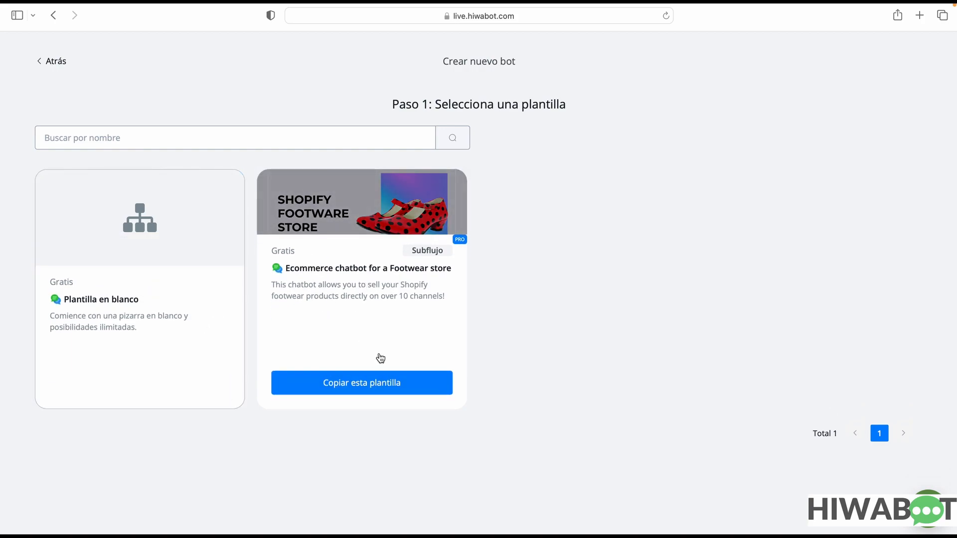
mouse_move(177, 353)
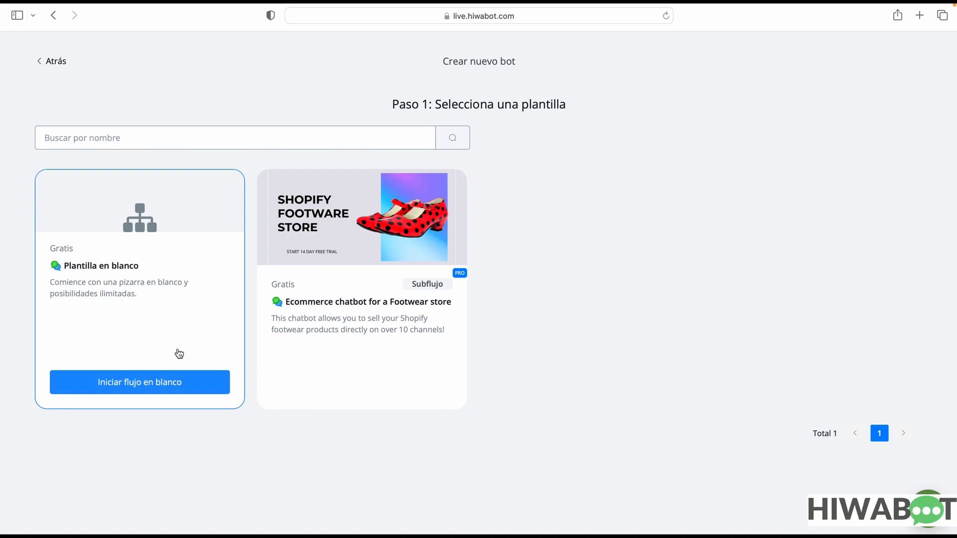
left_click(169, 391)
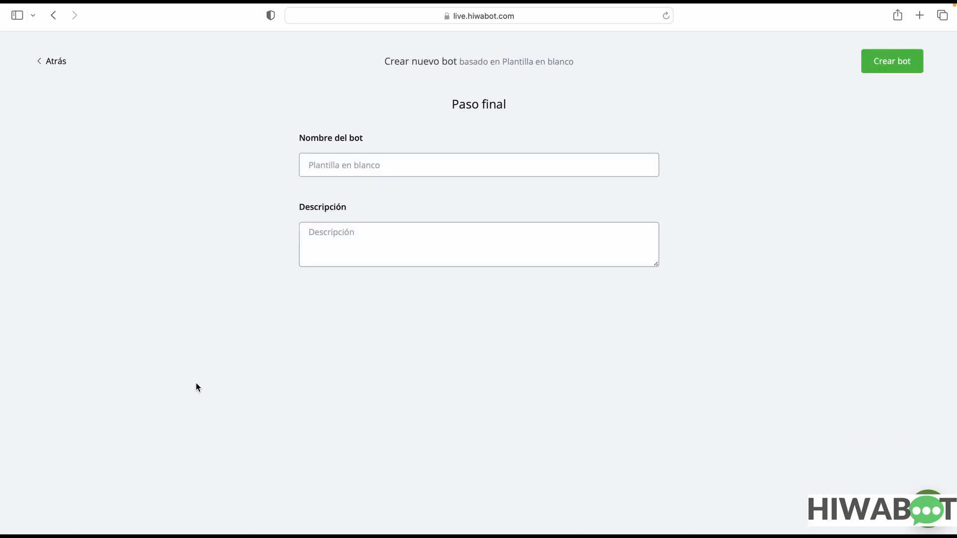
Name the bot "pruebas", leave its description empty, create it and open its flow
left_click(387, 162)
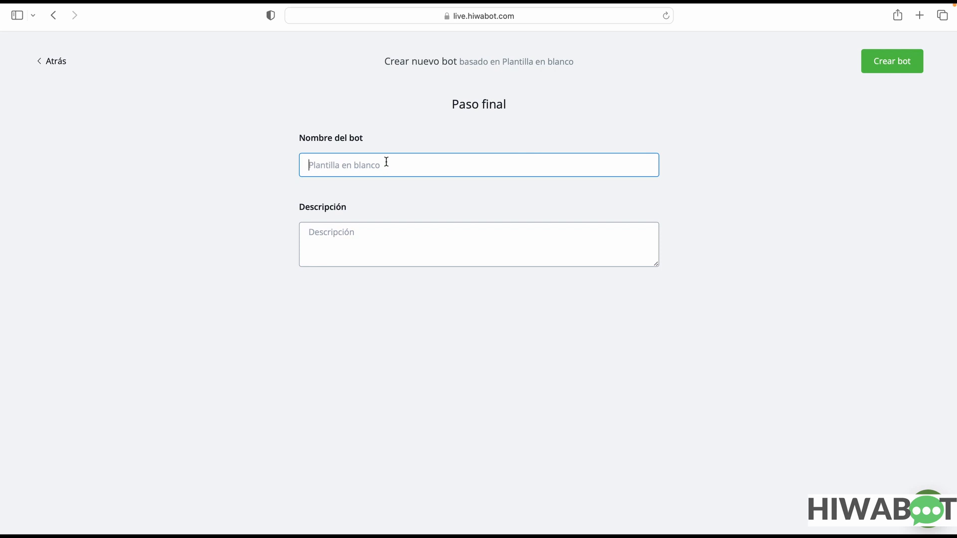
type("pruebas")
left_click(379, 239)
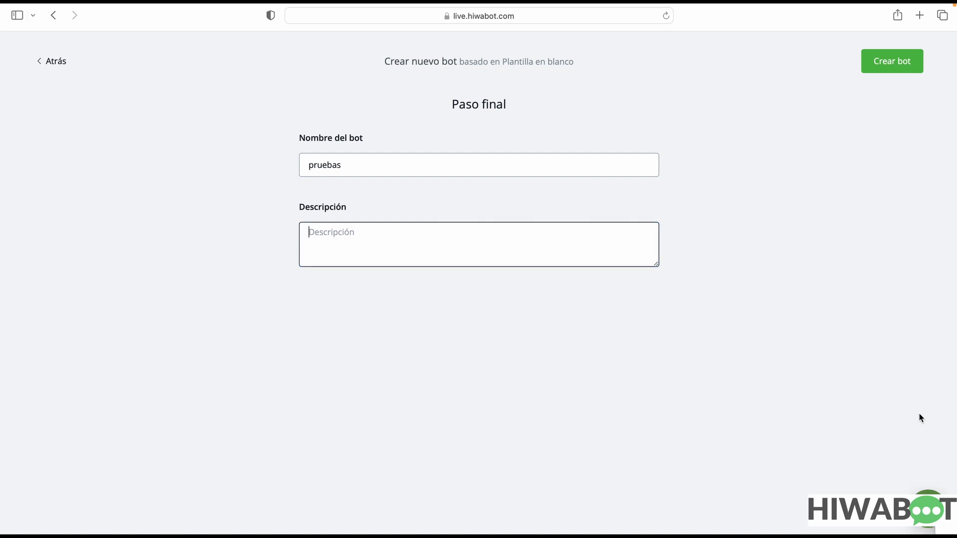
left_click(906, 64)
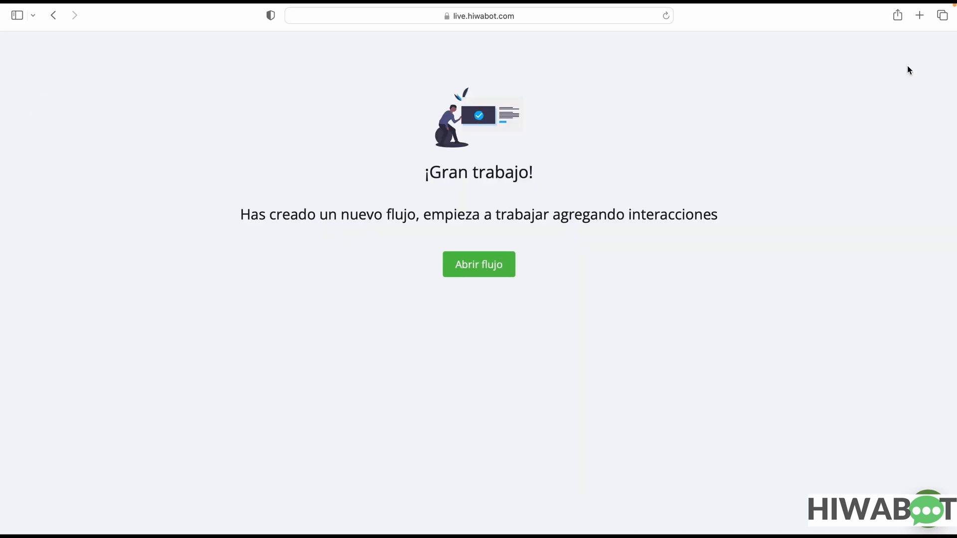
left_click(482, 263)
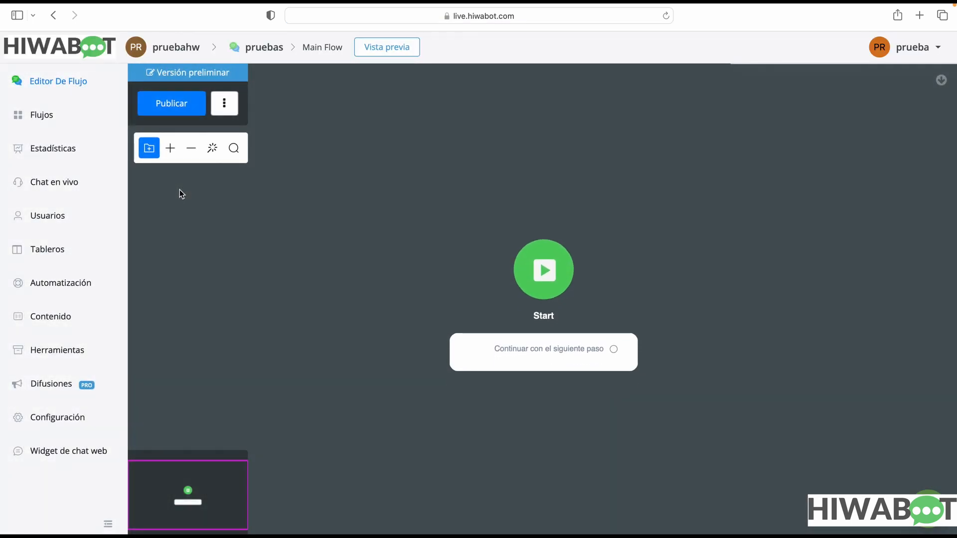
left_click_drag(486, 255, 379, 261)
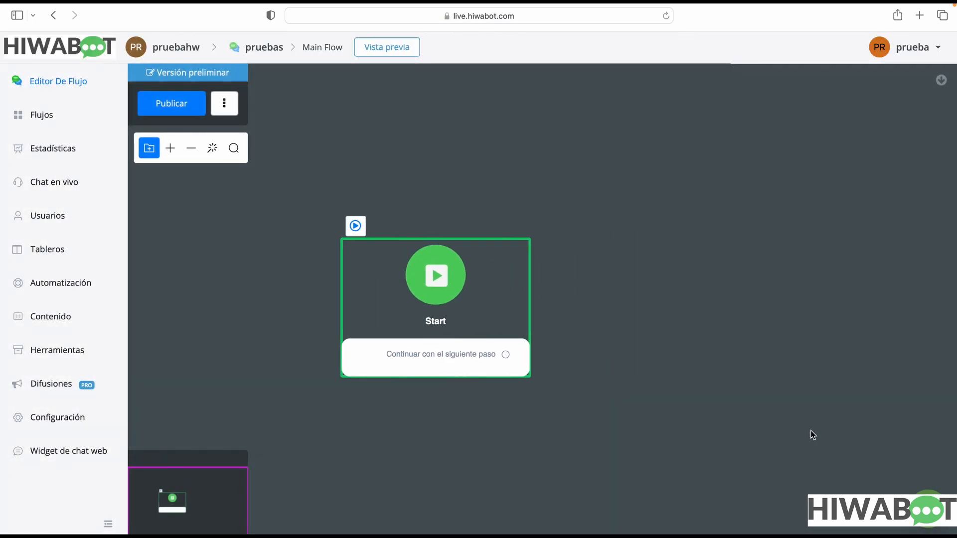
left_click_drag(799, 404, 731, 401)
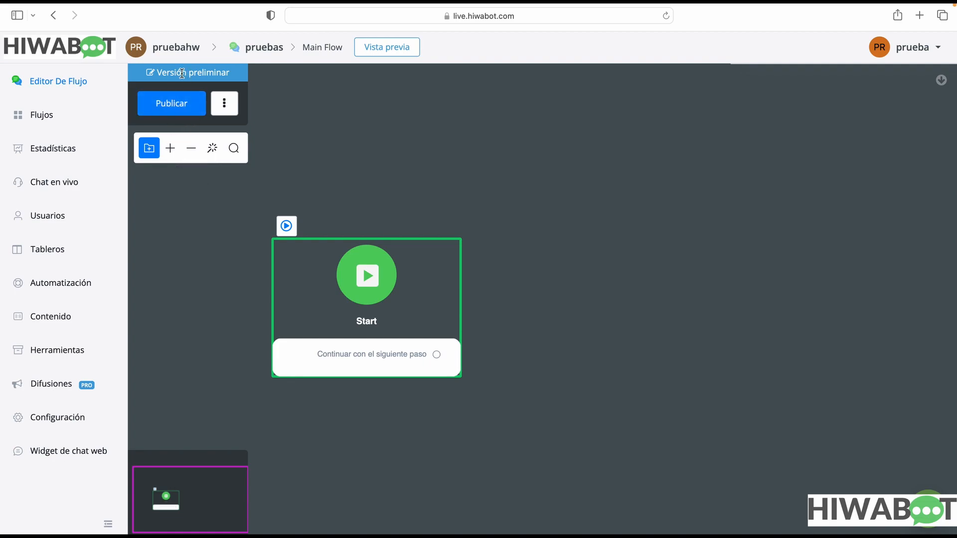
left_click(221, 107)
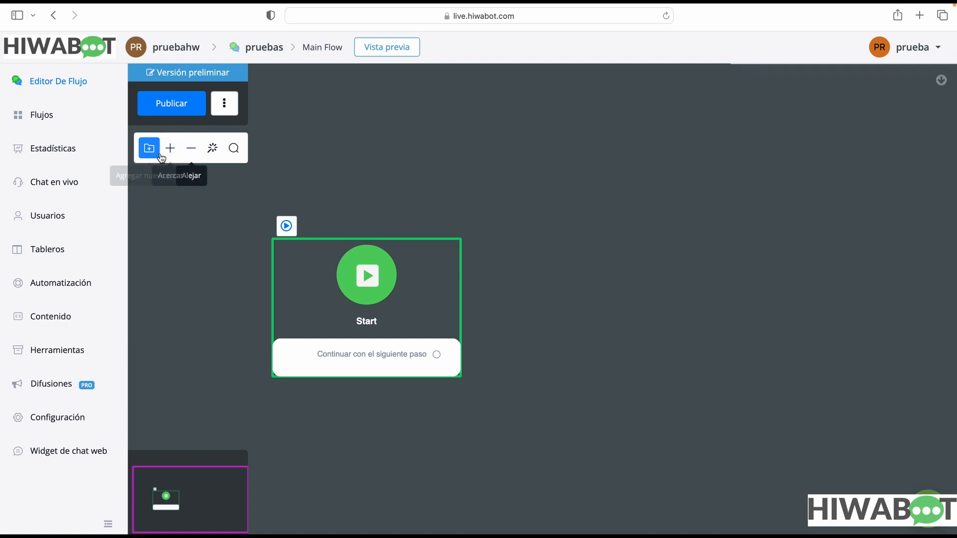
scroll(299, 209, "down", 4)
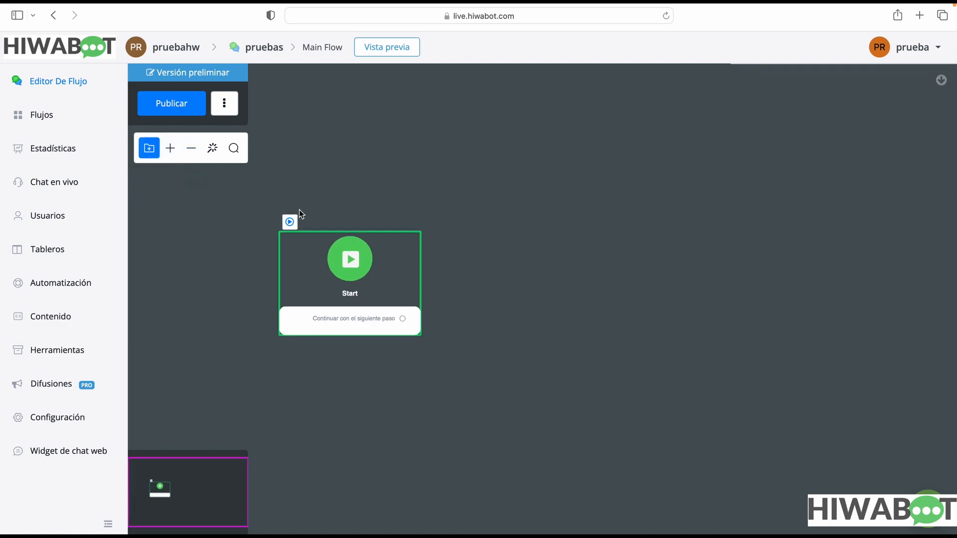
scroll(298, 209, "up", 8)
scroll(299, 211, "down", 4)
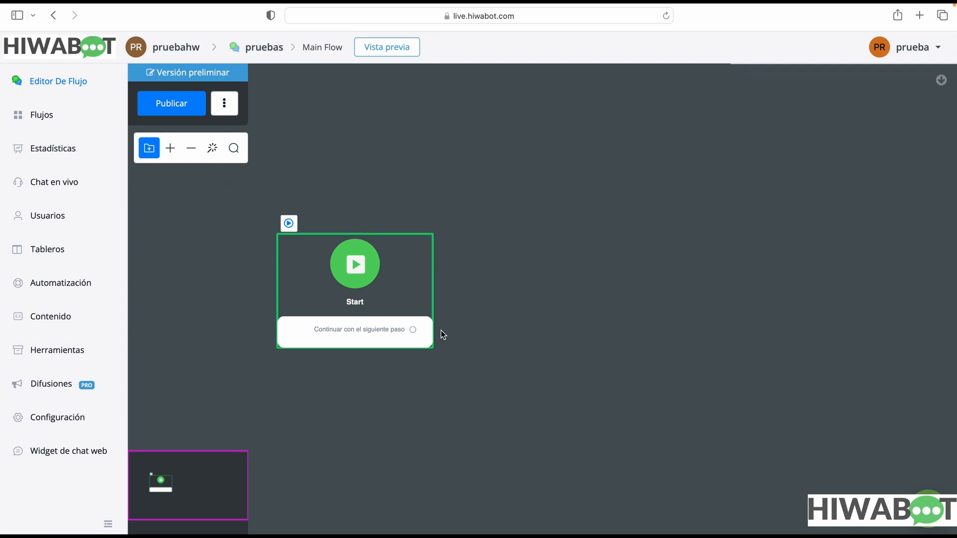
Connect the Start block's next-step output to a new Enviar mensaje step
left_click_drag(426, 310, 329, 306)
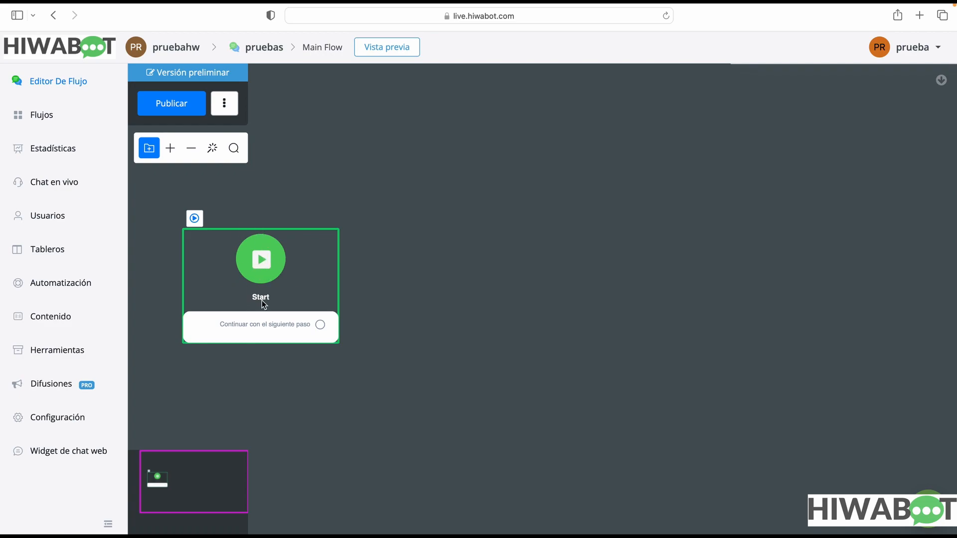
left_click(324, 330)
left_click_drag(324, 330, 432, 224)
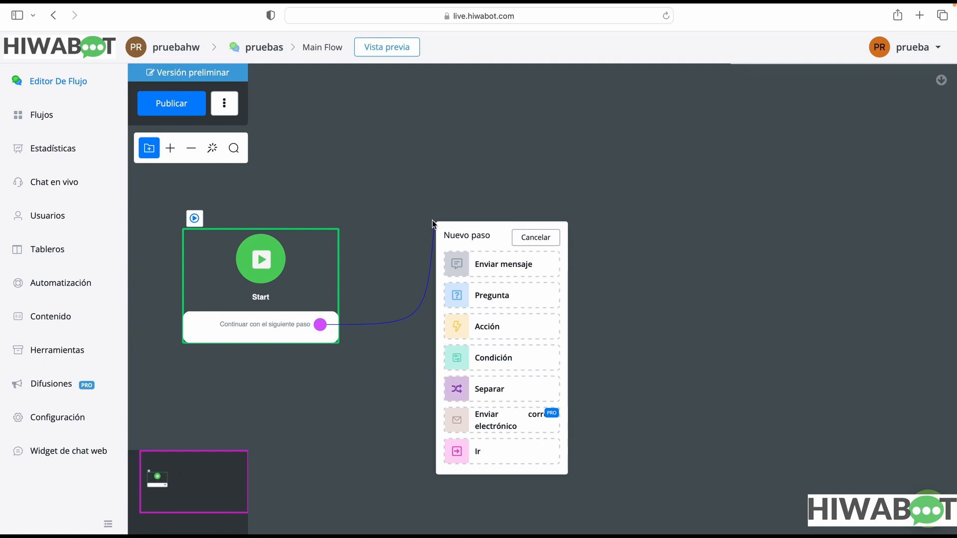
left_click(512, 268)
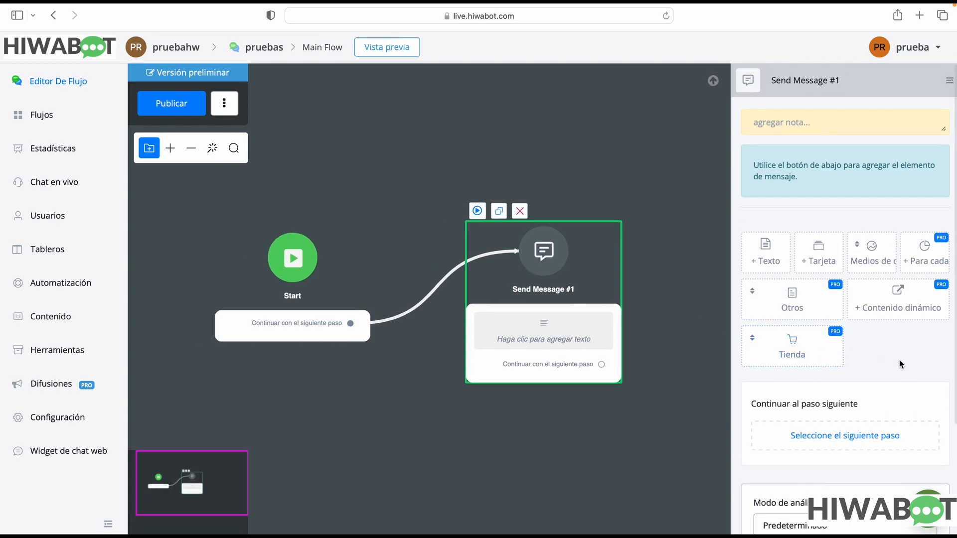
Add a text element reading "Hola, estás contactándonos" to the Send Message #1 step
mouse_move(765, 258)
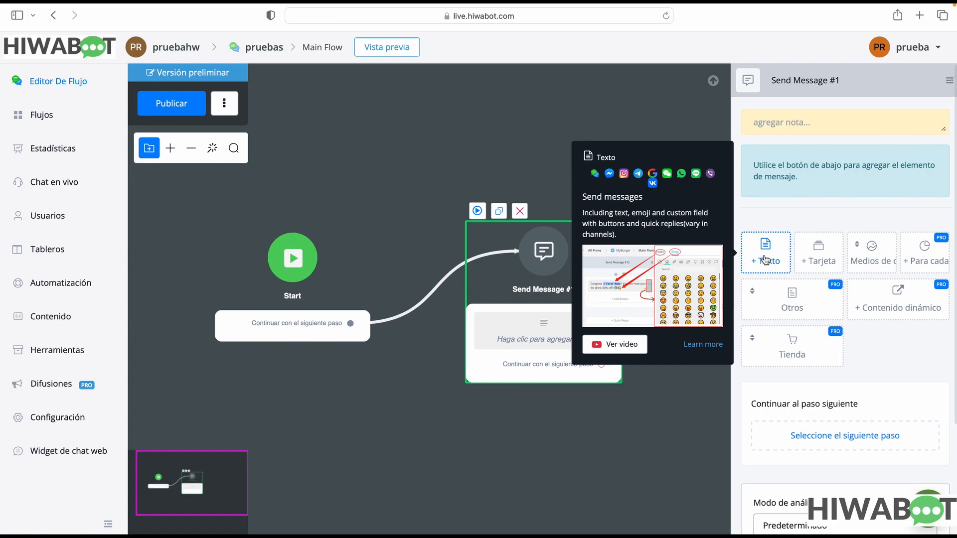
left_click(766, 258)
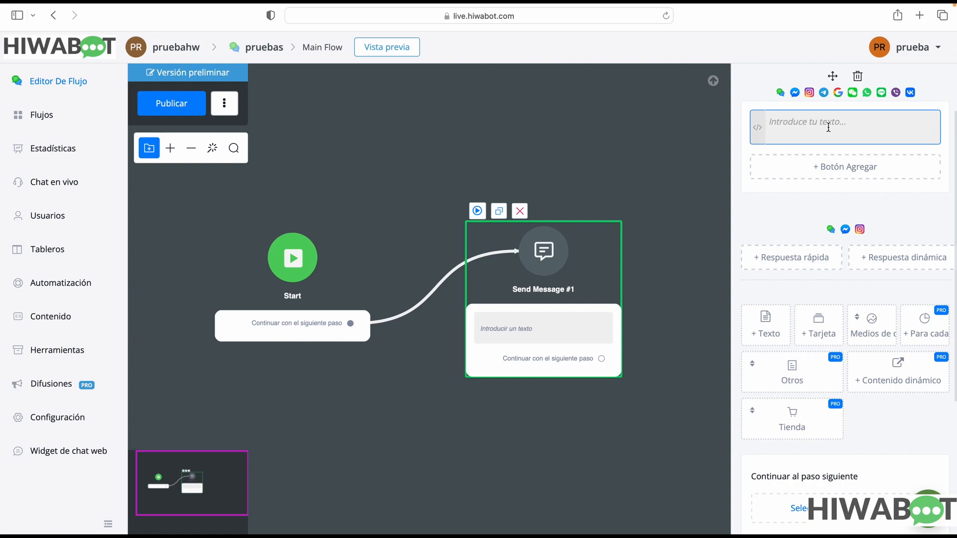
type("Hola, estás contactándinos")
left_click(862, 122)
key("BackSpace")
type("o")
left_click(867, 145)
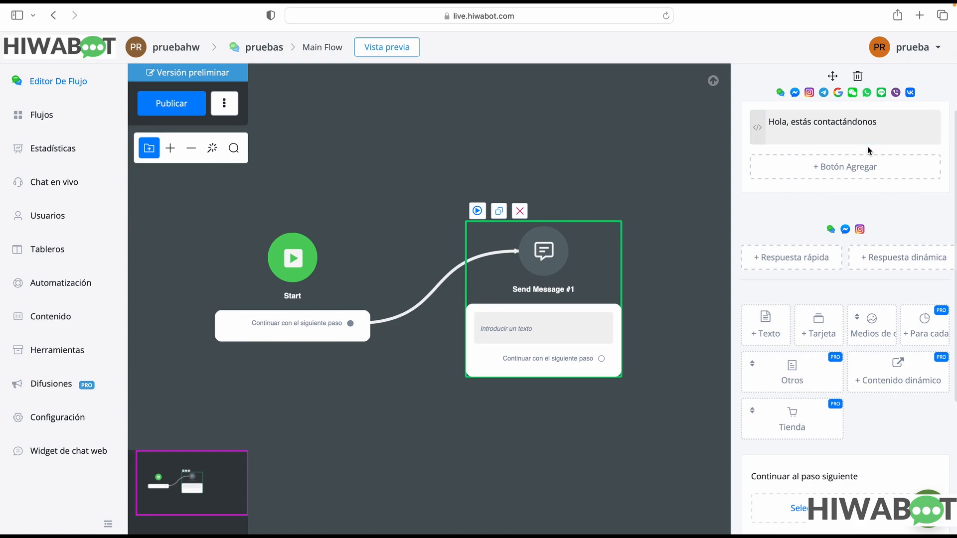
Add a button titled "botón 1" under the message text and move the Send Message #1 block up and slightly left on the canvas
left_click(858, 172)
left_click(506, 156)
left_click_drag(506, 155, 367, 152)
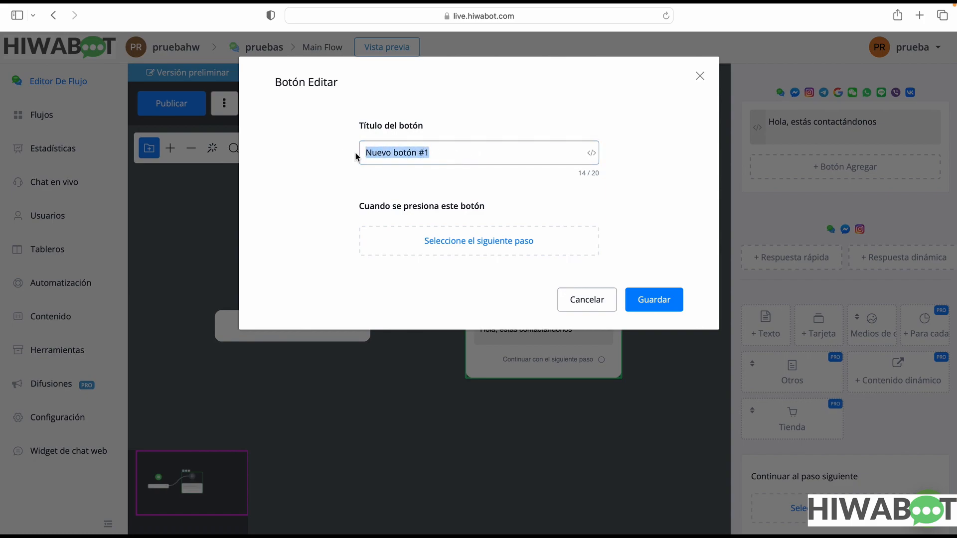
type("botón 1")
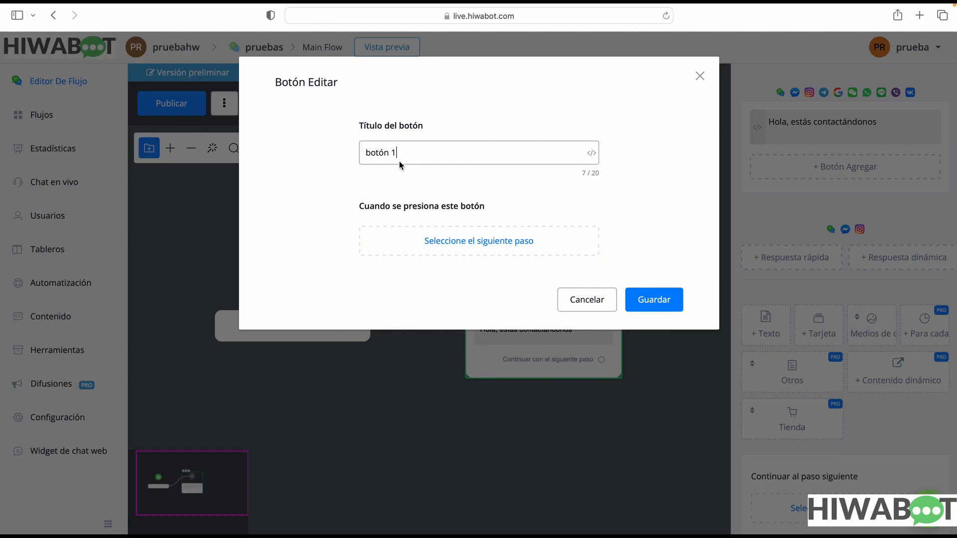
left_click(650, 297)
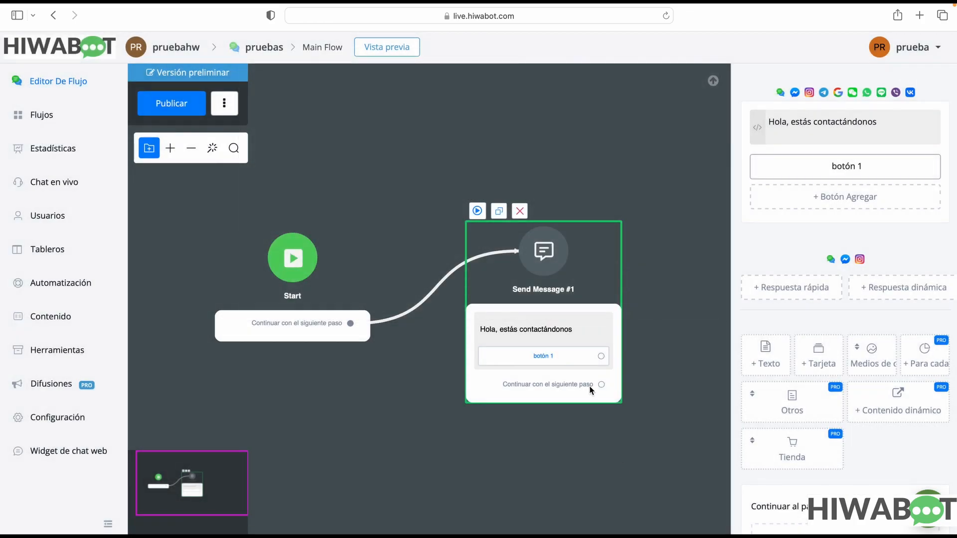
left_click_drag(584, 277, 531, 140)
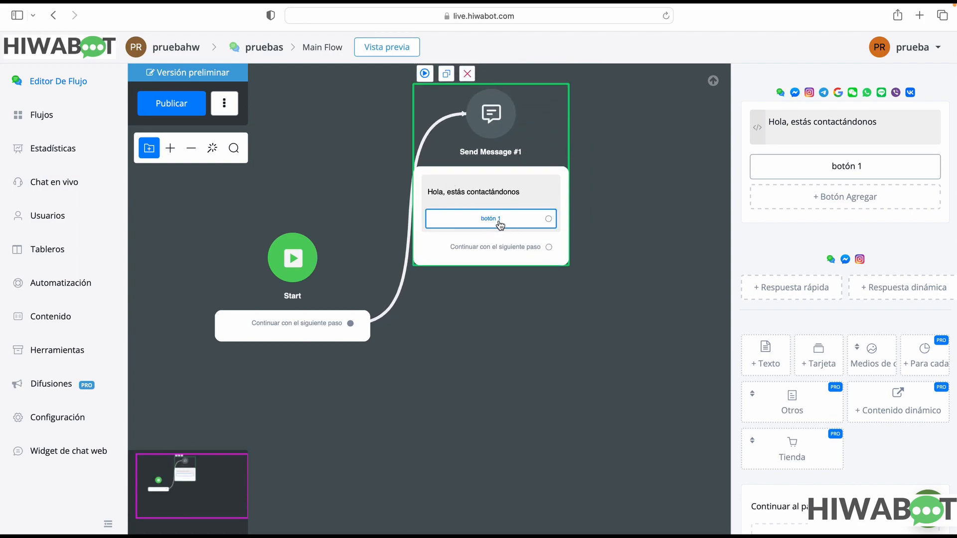
left_click(548, 220)
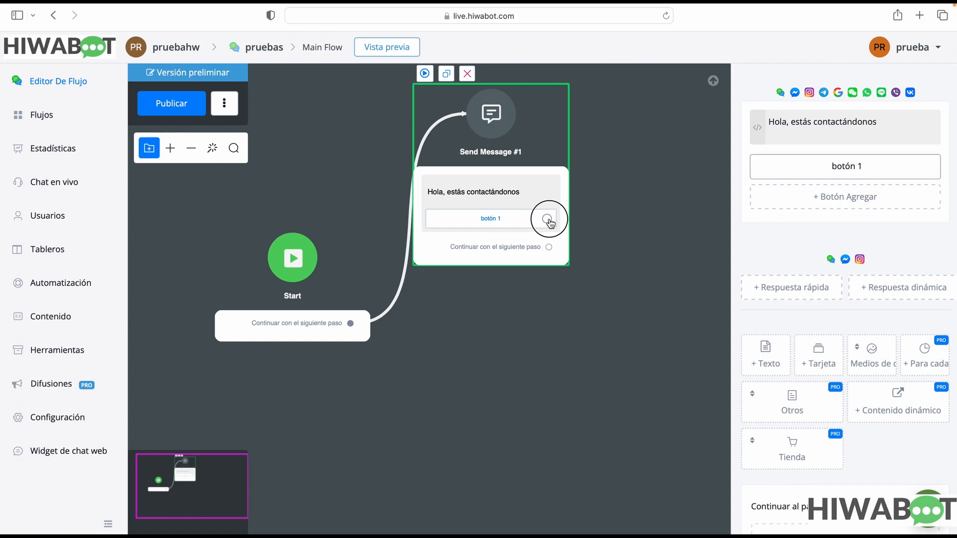
left_click_drag(548, 221, 671, 161)
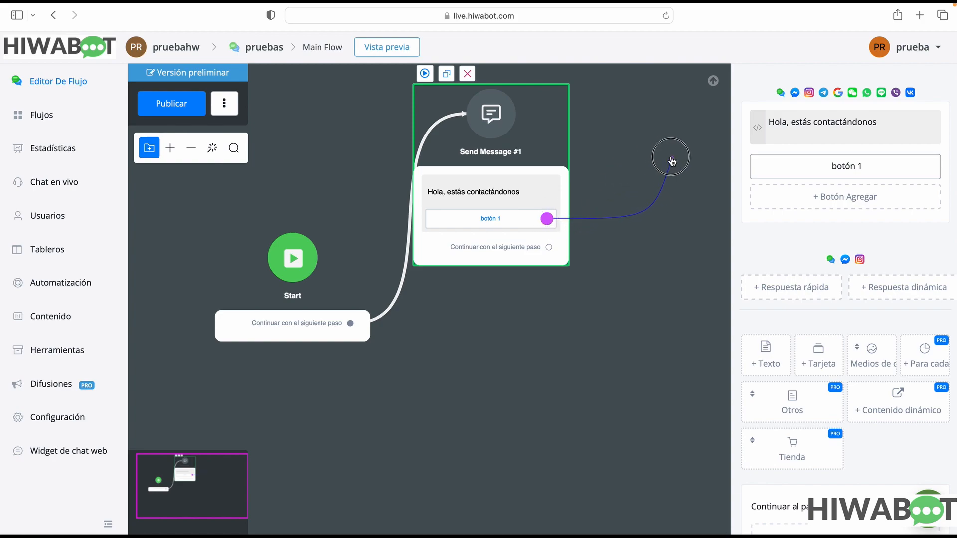
left_click_drag(671, 161, 627, 169)
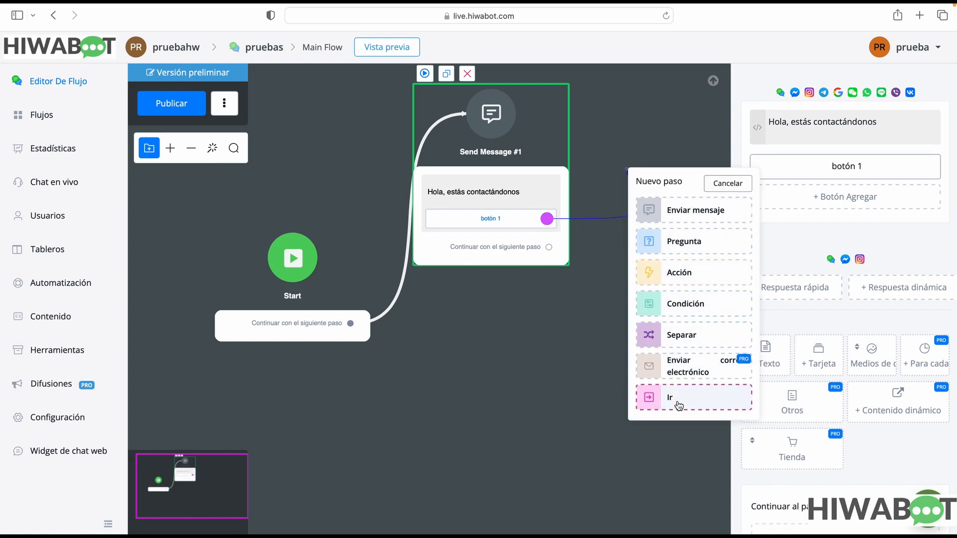
left_click(500, 241)
Move the Send Message #1 block slightly left and connect its "Continuar con el siguiente paso" output to a new Acción step
left_click_drag(542, 195, 487, 190)
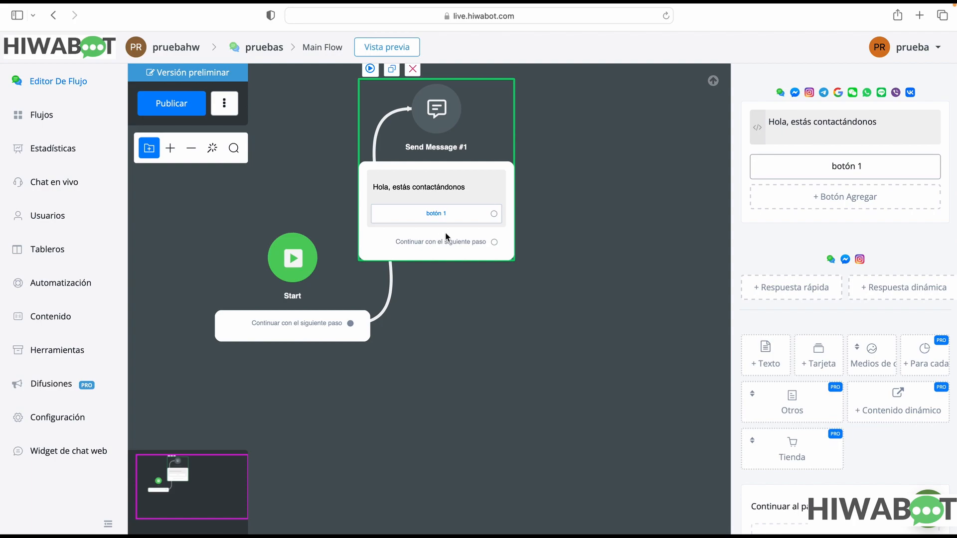
left_click(495, 243)
left_click_drag(495, 243, 572, 343)
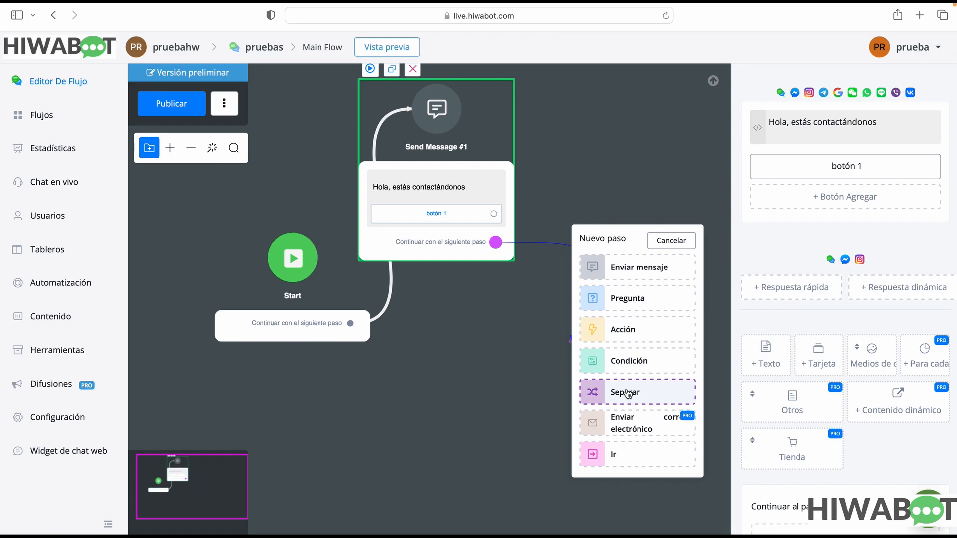
left_click(657, 331)
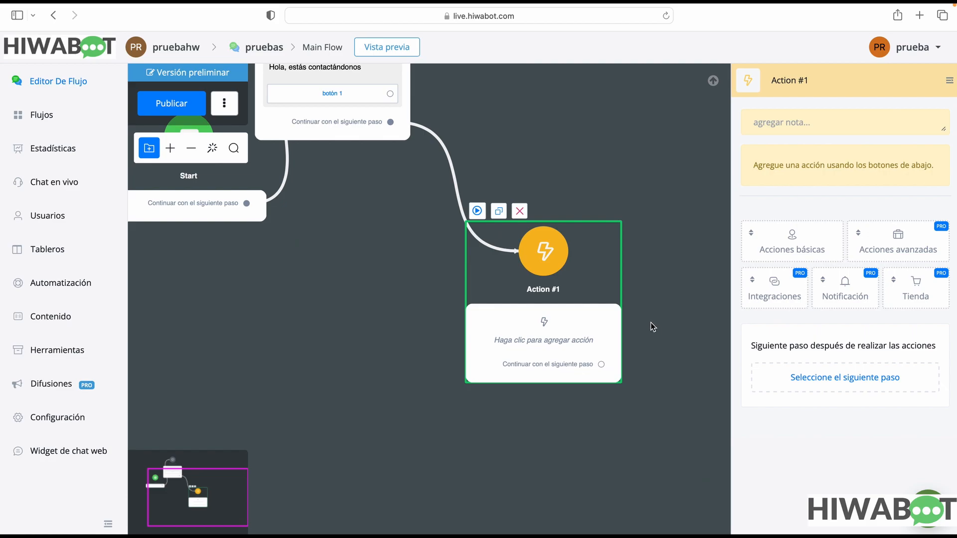
Delete the Action #1 step connected to the Send Message #1 block
left_click(519, 210)
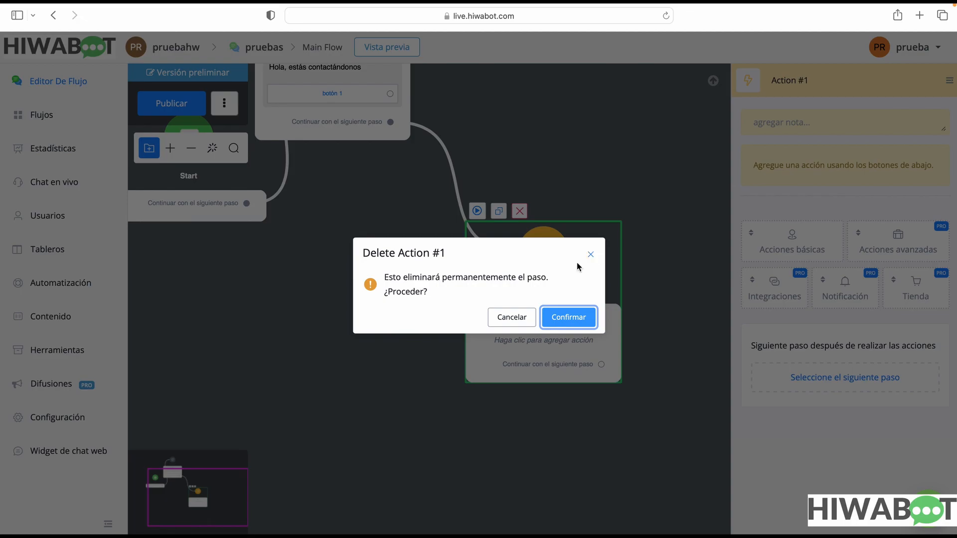
left_click(513, 319)
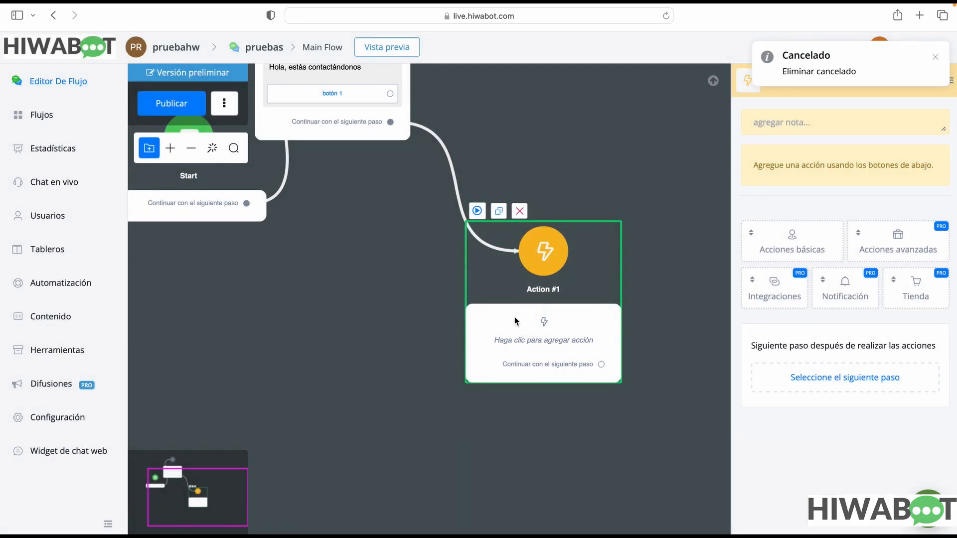
left_click(525, 216)
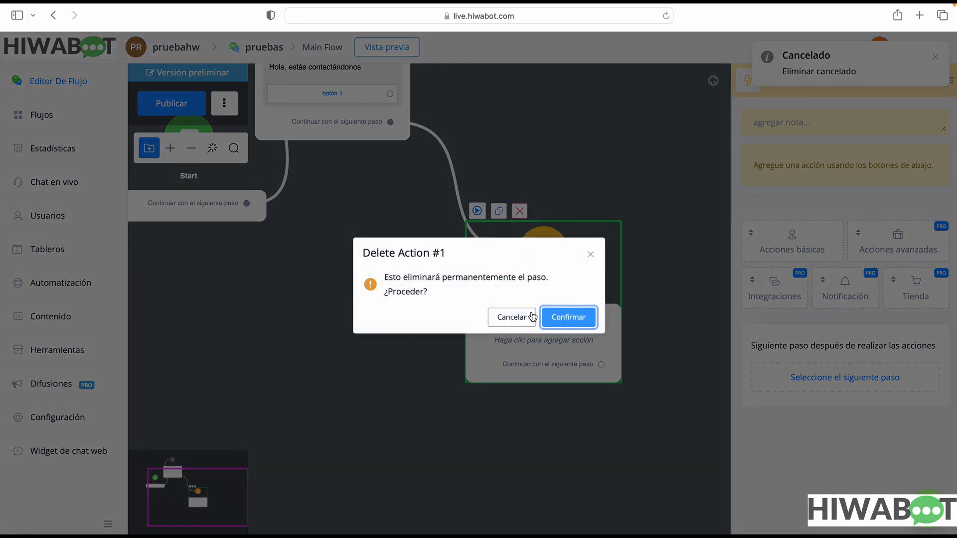
left_click(575, 316)
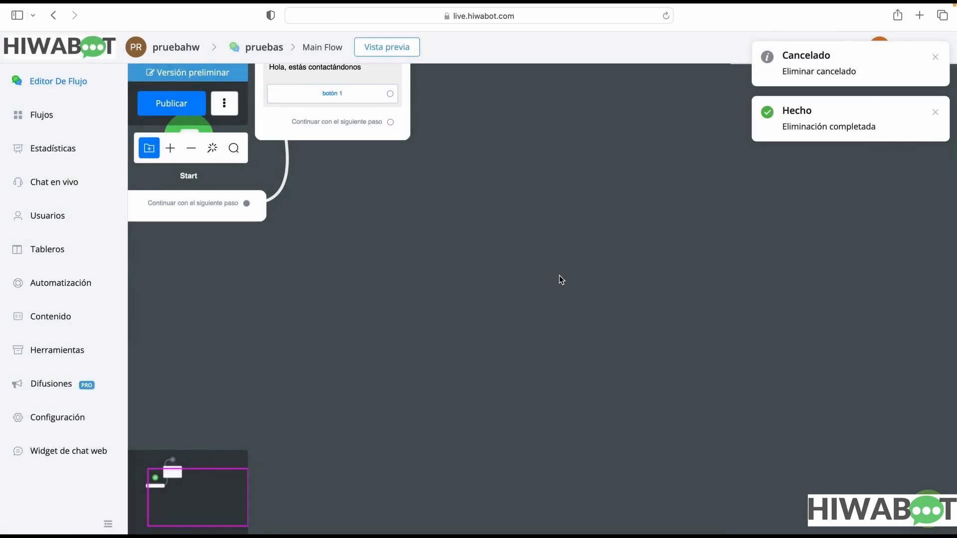
Reposition the Send Message #1 block on the canvas to the right of and above the Start block
left_click(363, 138)
left_click_drag(362, 138, 448, 242)
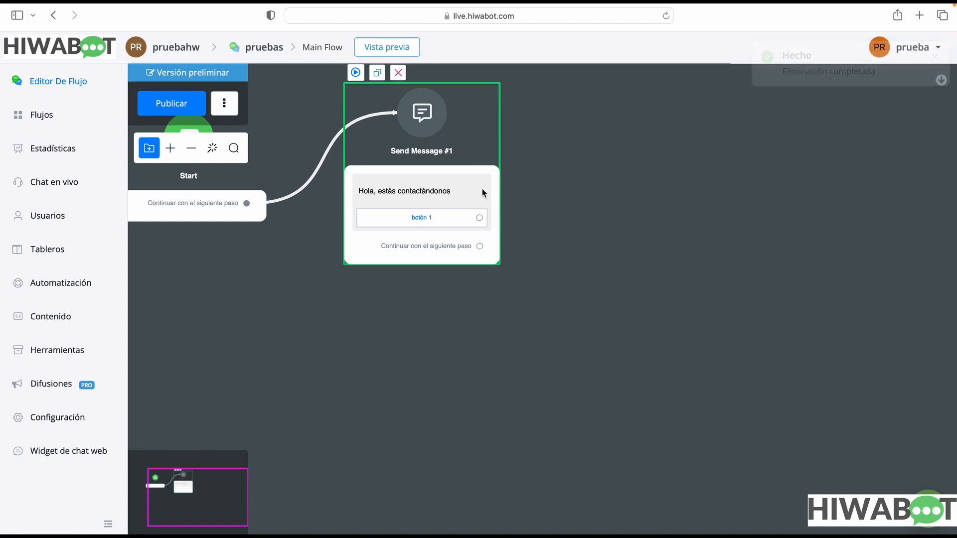
left_click_drag(594, 149, 629, 308)
left_click_drag(533, 266, 528, 184)
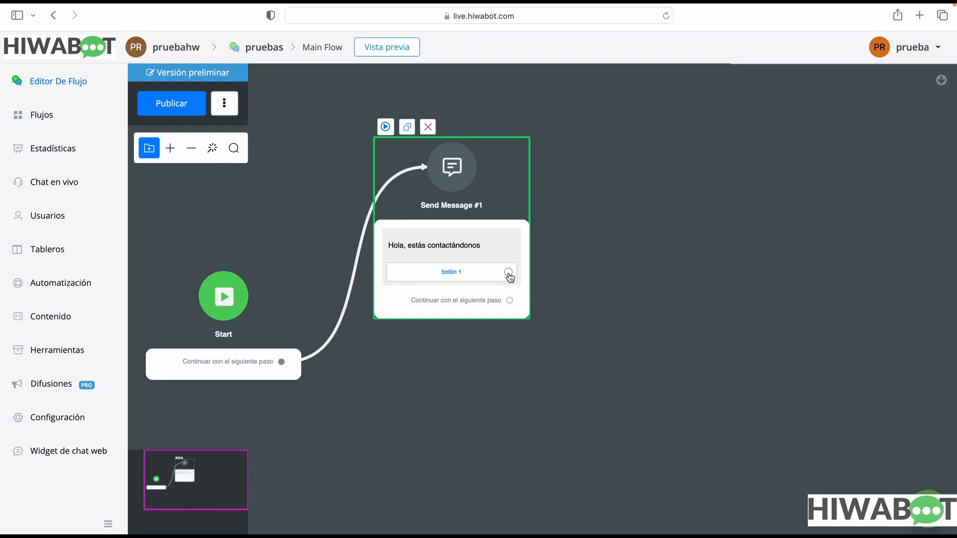
Add two more buttons, "Nuevo botón #2" and "Nuevo botón #3", under "botón 1" in the Send Message #1 step
left_click(479, 256)
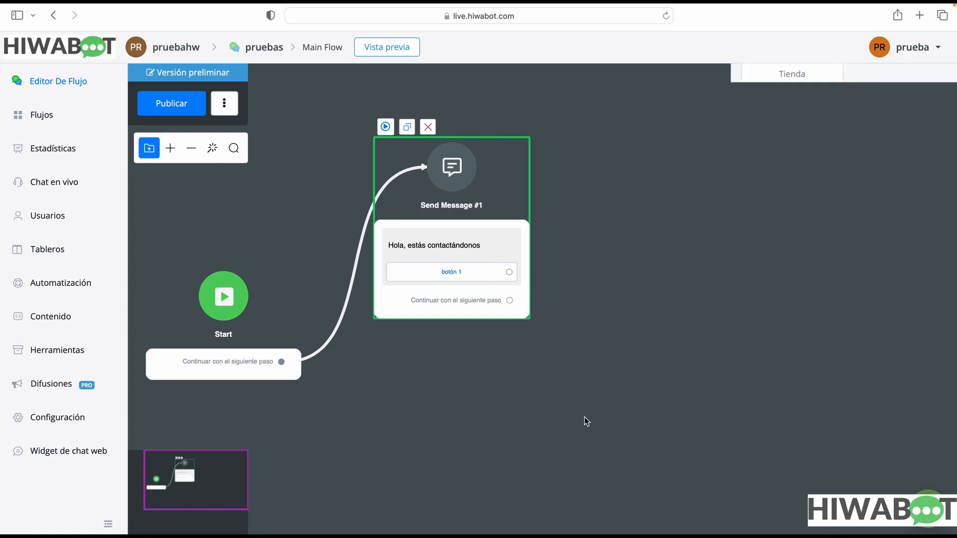
left_click(852, 282)
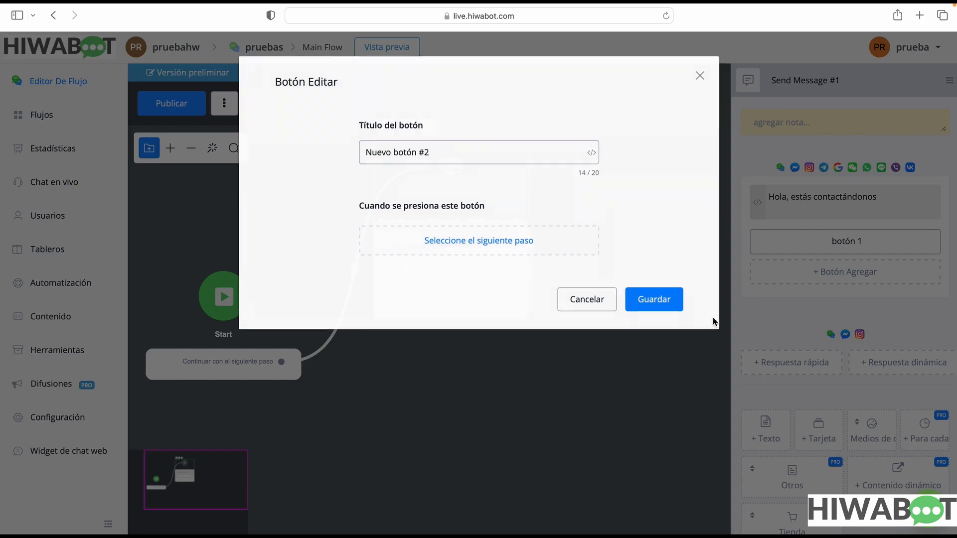
left_click(658, 303)
left_click(828, 303)
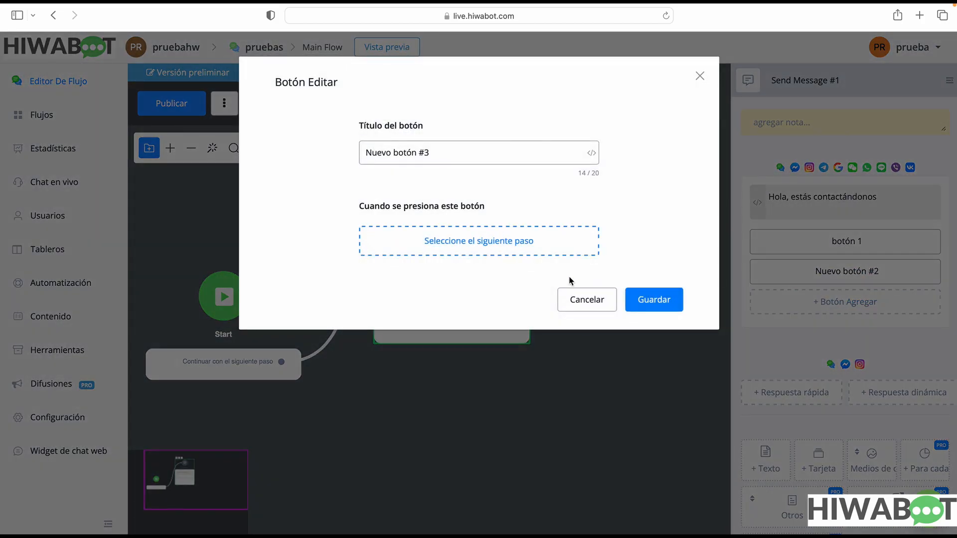
left_click(668, 301)
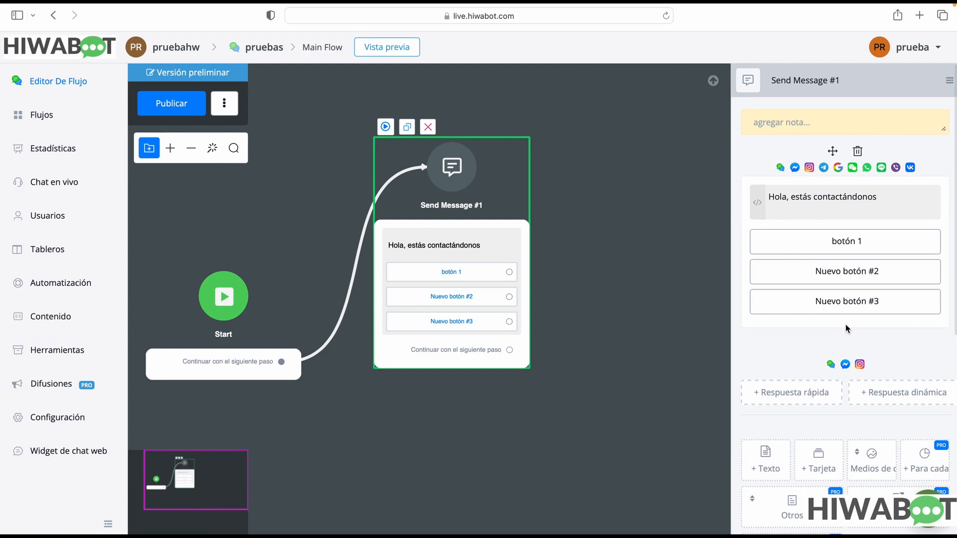
Add a second, empty text element below the first one in the Send Message #1 step
scroll(846, 327, "down", 1)
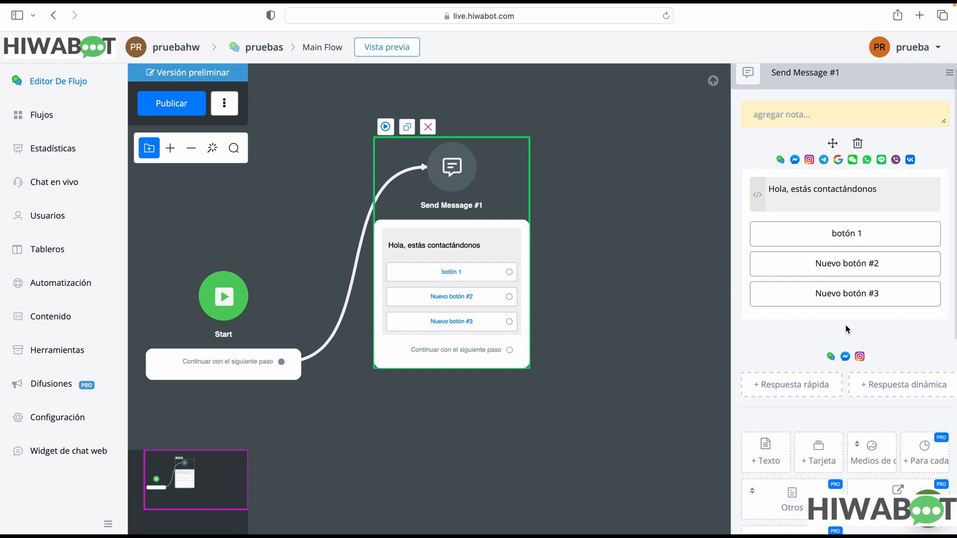
scroll(846, 325, "down", 1)
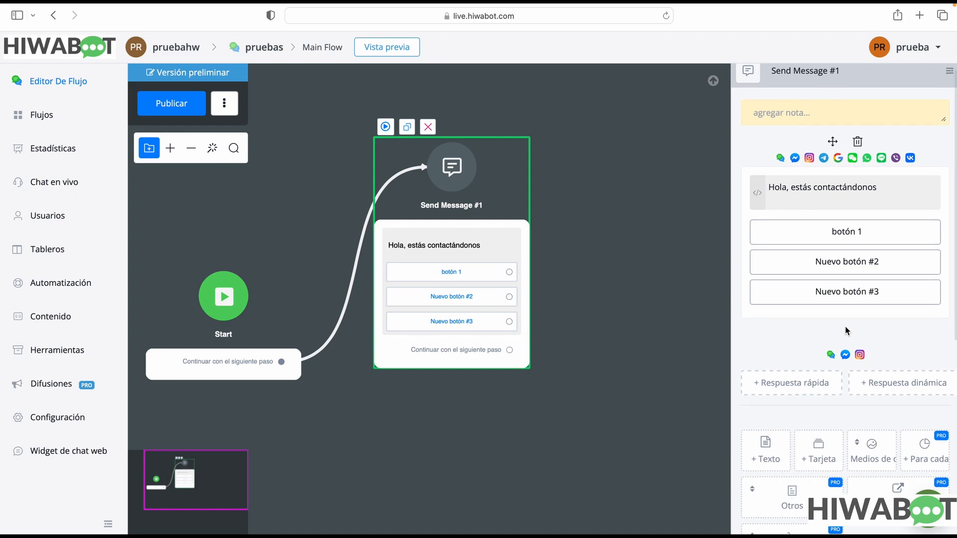
mouse_move(776, 456)
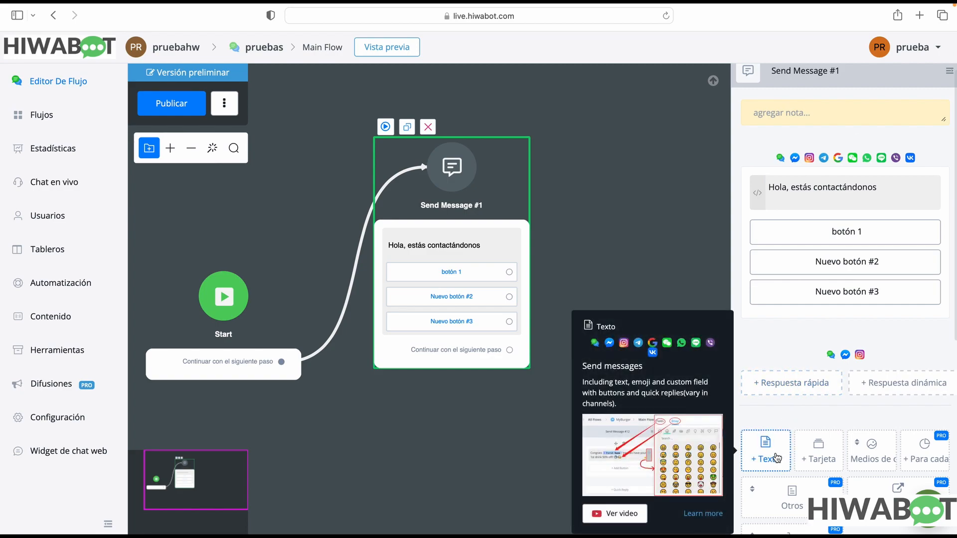
left_click(776, 456)
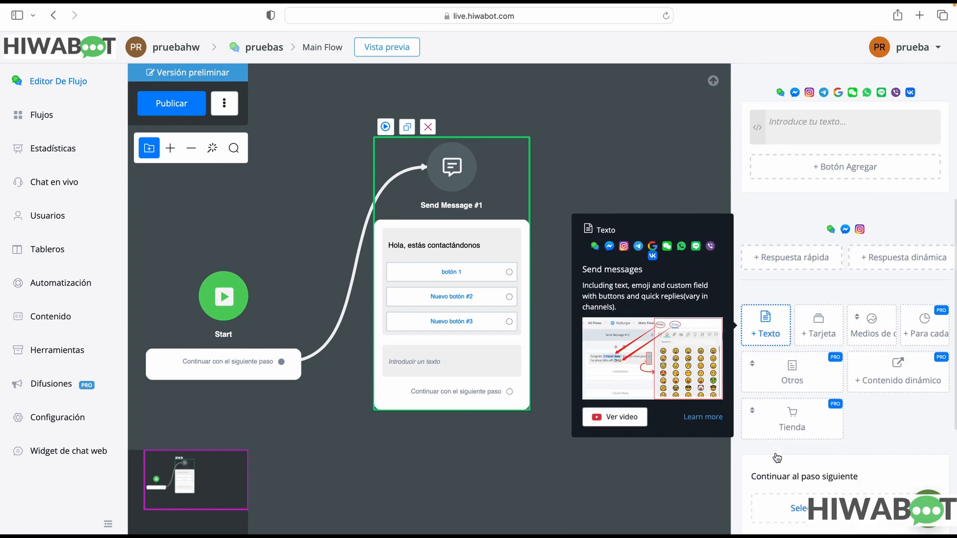
left_click(850, 128)
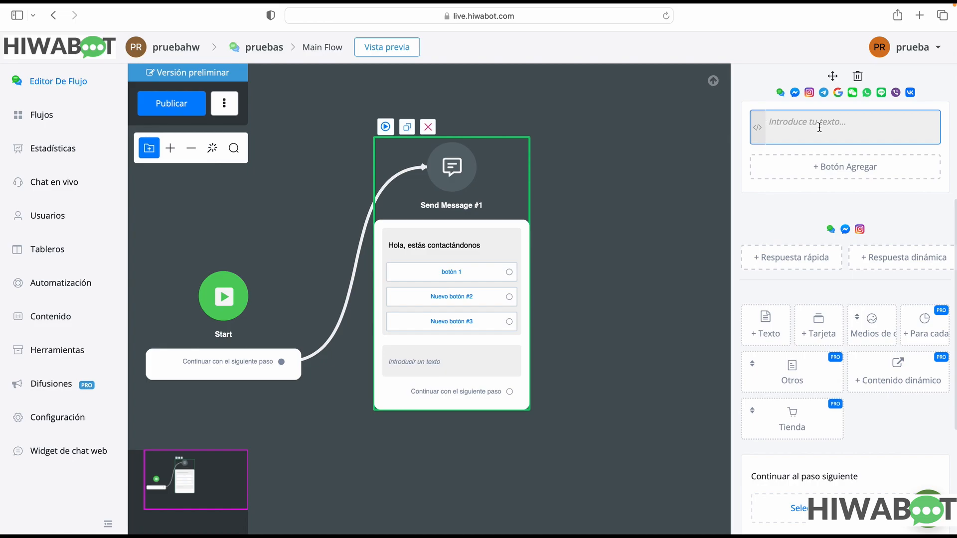
Add a button titled "Nuevo botón #3" to the second text element
left_click(822, 166)
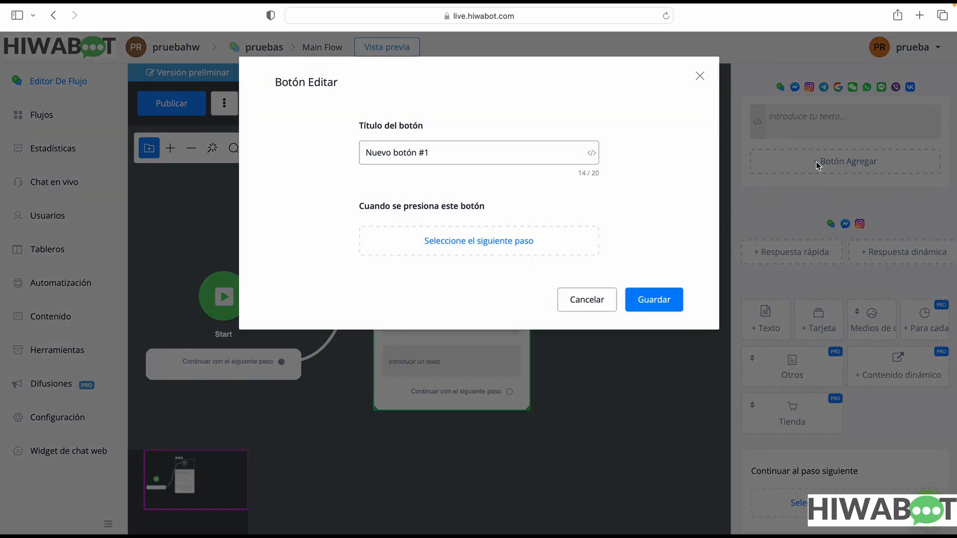
left_click(472, 152)
key("BackSpace")
type("3")
left_click(658, 299)
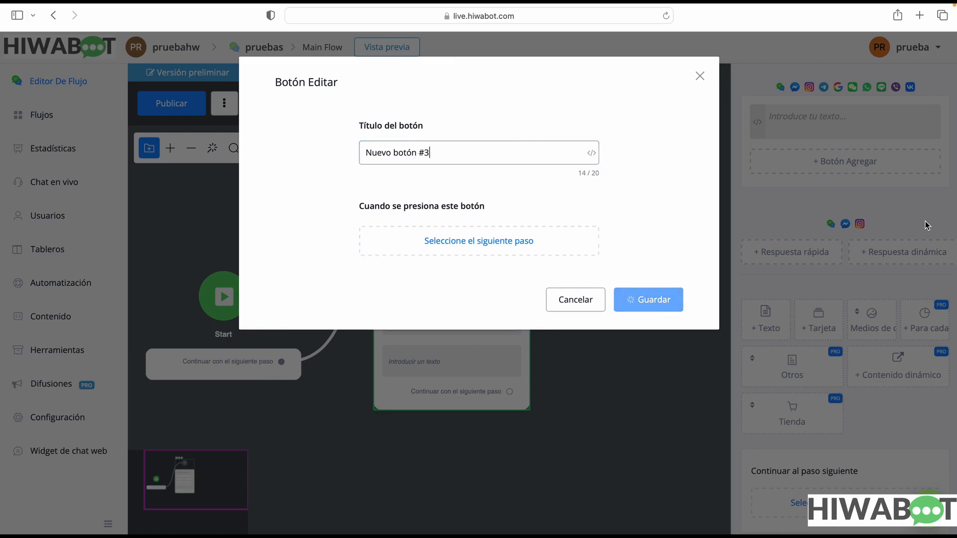
Add another button titled "Nuevo botón #4" to the second text element
left_click(847, 191)
left_click(449, 151)
key("BackSpace")
type("4")
left_click(677, 293)
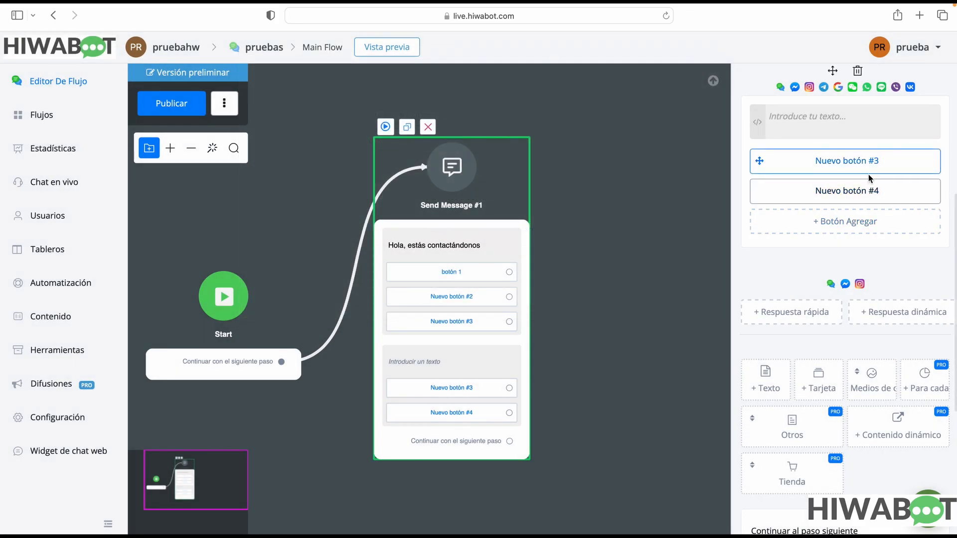
Rename the first button of the second text element to "Nuevo botón #4"
scroll(870, 179, "down", 2)
scroll(867, 182, "up", 5)
left_click(881, 243)
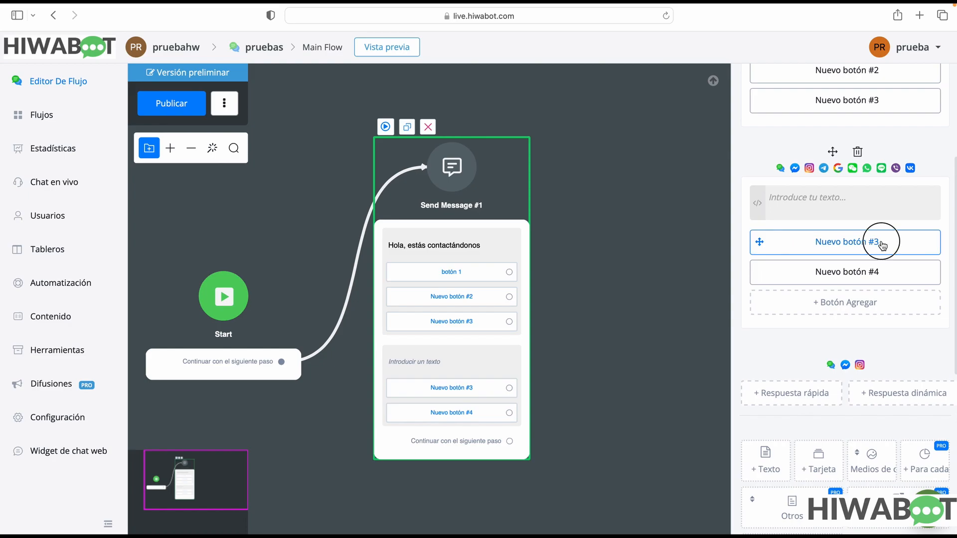
left_click(459, 156)
key("BackSpace")
type("4")
left_click(652, 299)
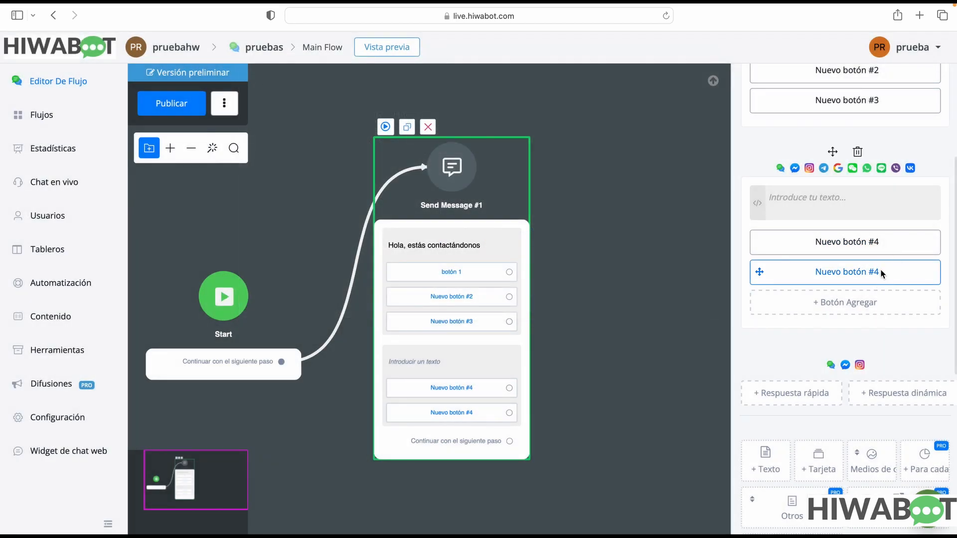
Rename the second button of the second text element to "Nuevo botón #5"
left_click(881, 273)
left_click(436, 147)
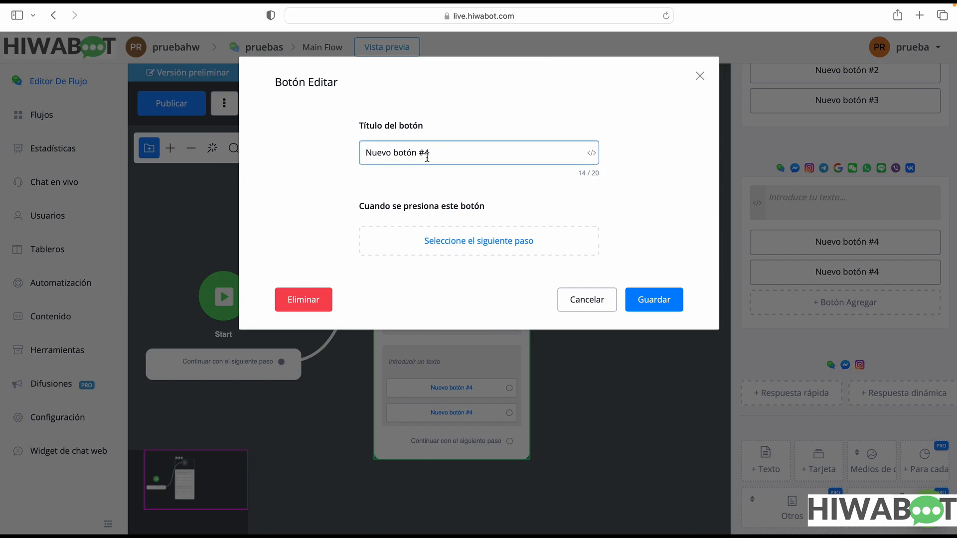
key("BackSpace")
type("5")
left_click(653, 299)
Add a third button titled "Nuevo botón #6" to the second text element
left_click(757, 303)
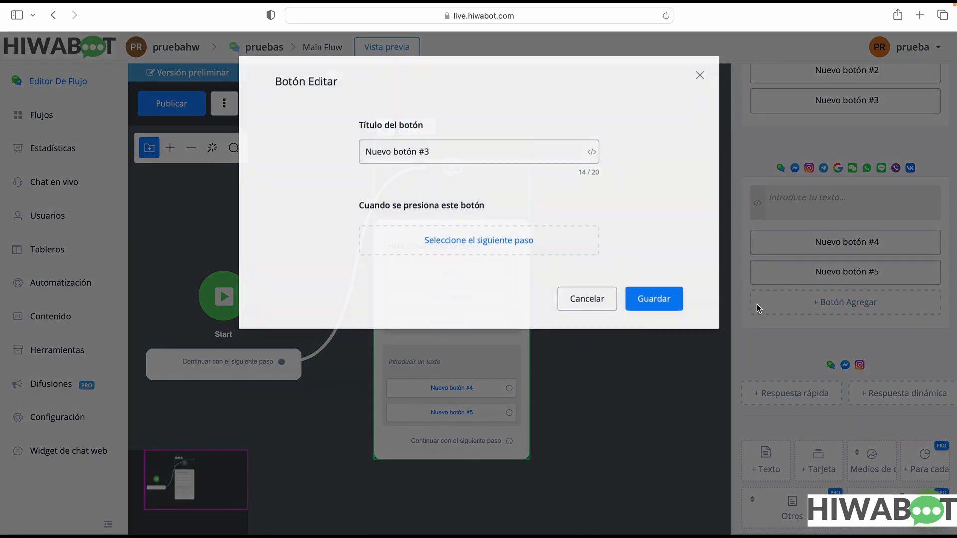
left_click(455, 152)
key("BackSpace")
type("6")
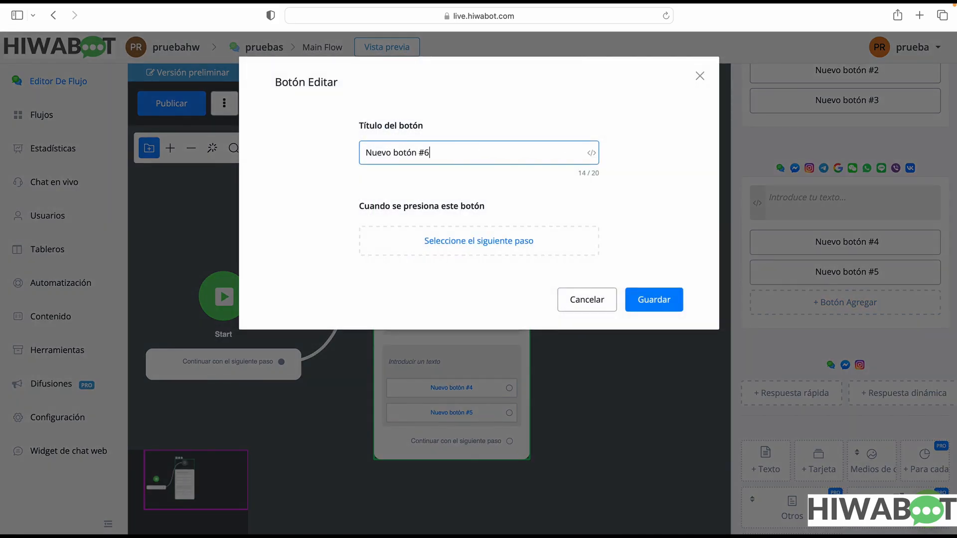
left_click(648, 300)
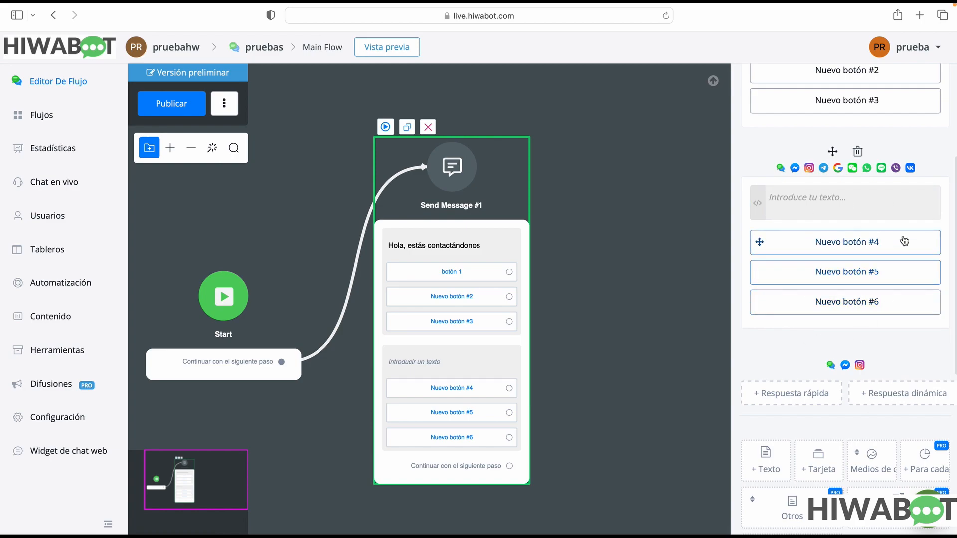
Add a Tarjeta element below the second text element in the Send Message #1 step
scroll(906, 147, "up", 3)
scroll(906, 147, "up", 1)
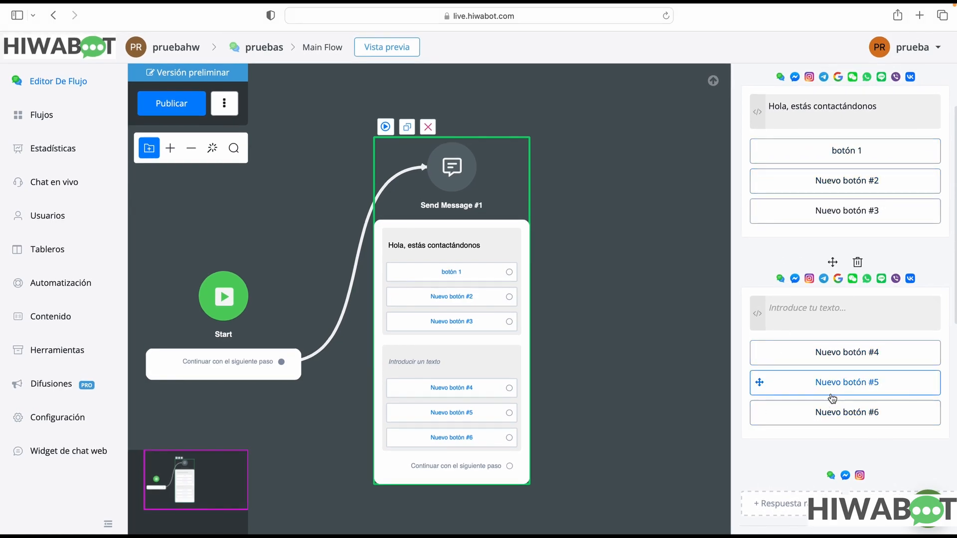
scroll(707, 413, "down", 2)
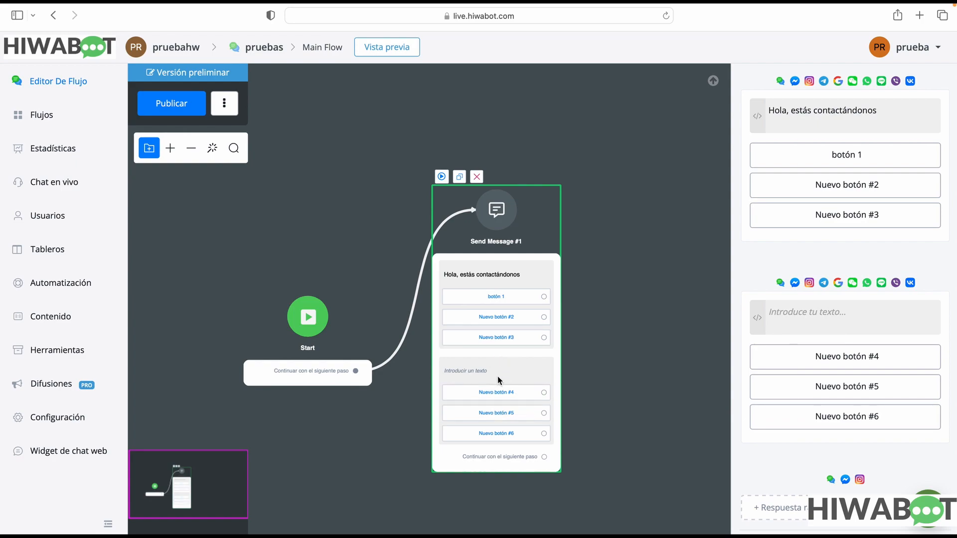
scroll(787, 449, "down", 3)
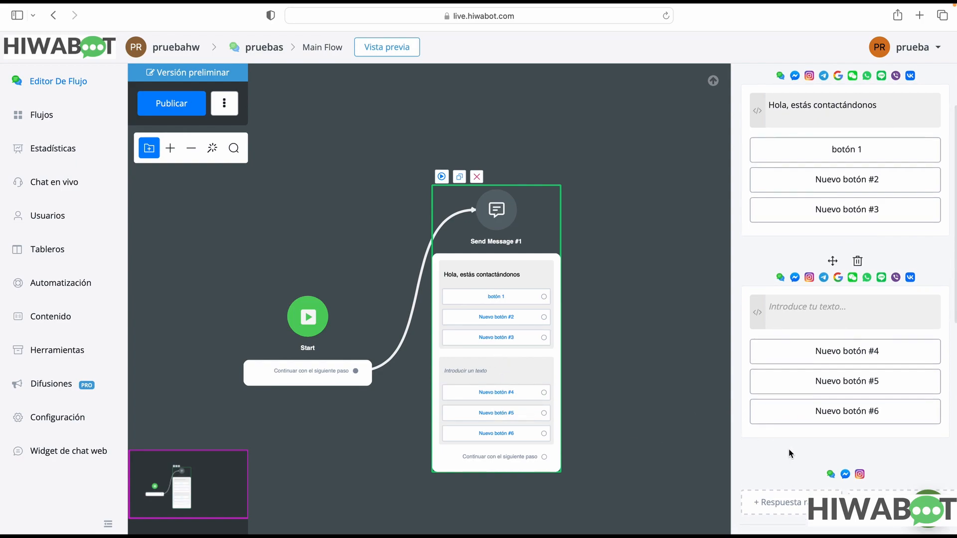
scroll(796, 445, "down", 5)
mouse_move(834, 411)
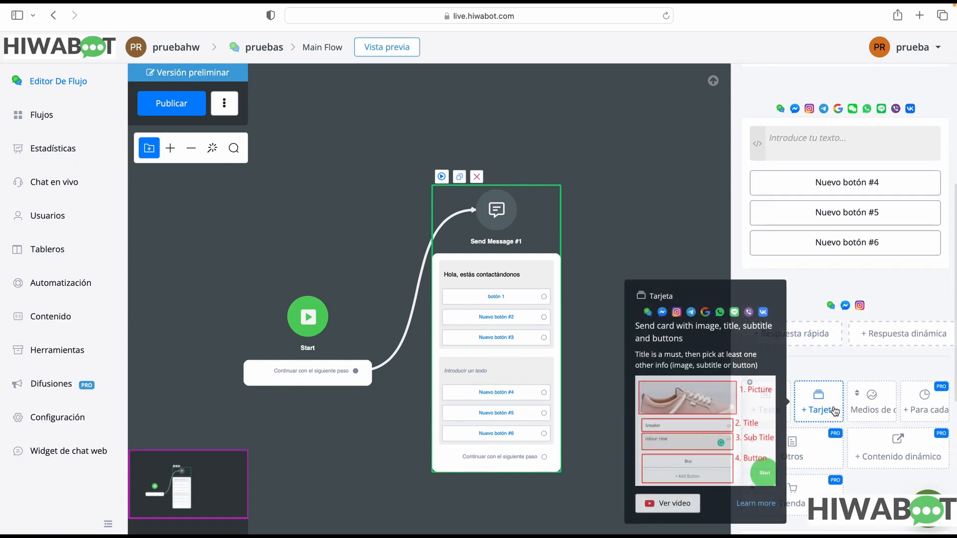
left_click(835, 411)
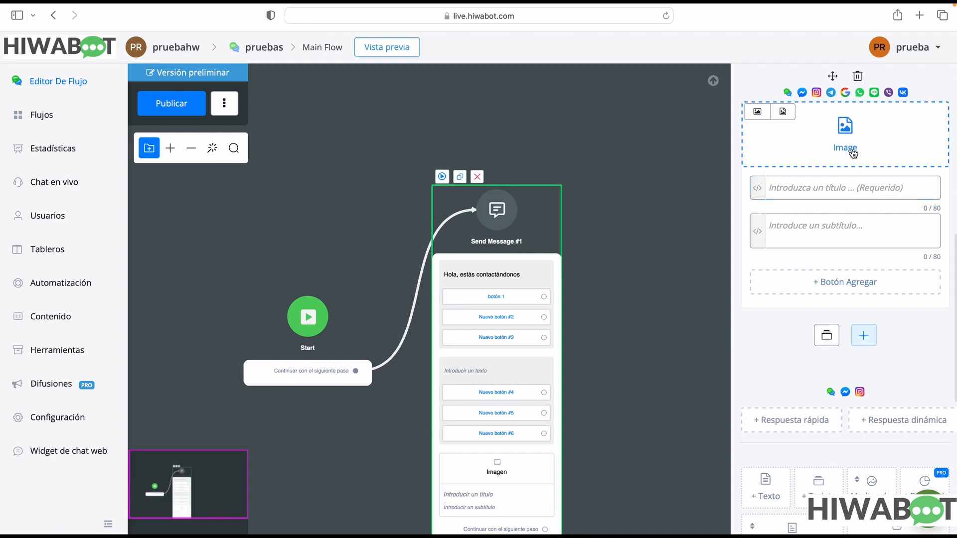
Add a second card beside the first in the Tarjeta element and move the Send Message #1 block up on the canvas
scroll(847, 179, "up", 1)
left_click(837, 220)
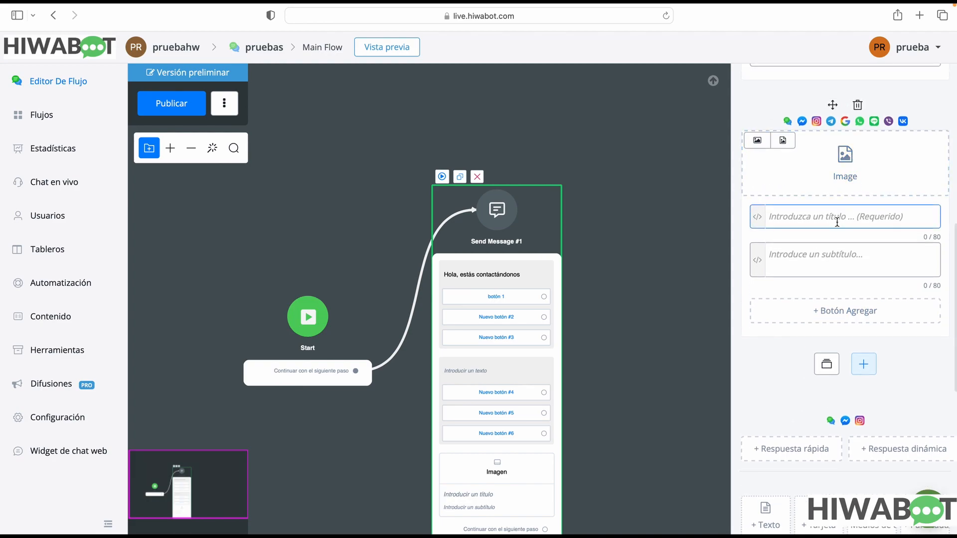
left_click(819, 264)
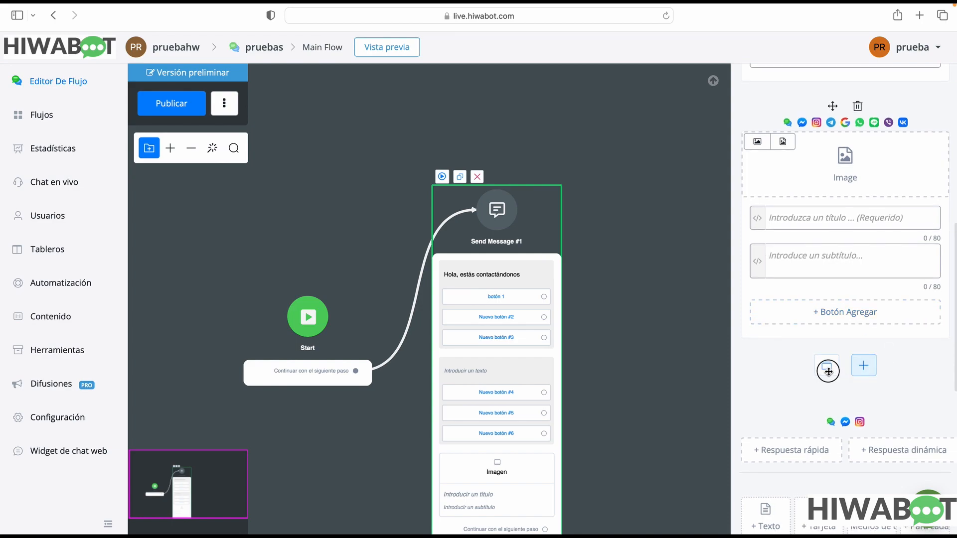
left_click(858, 366)
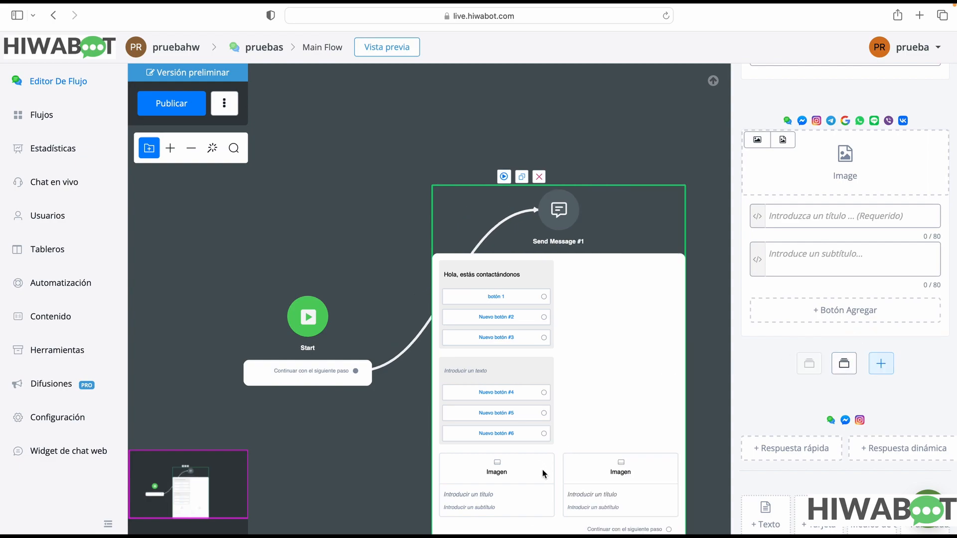
left_click_drag(634, 412, 627, 298)
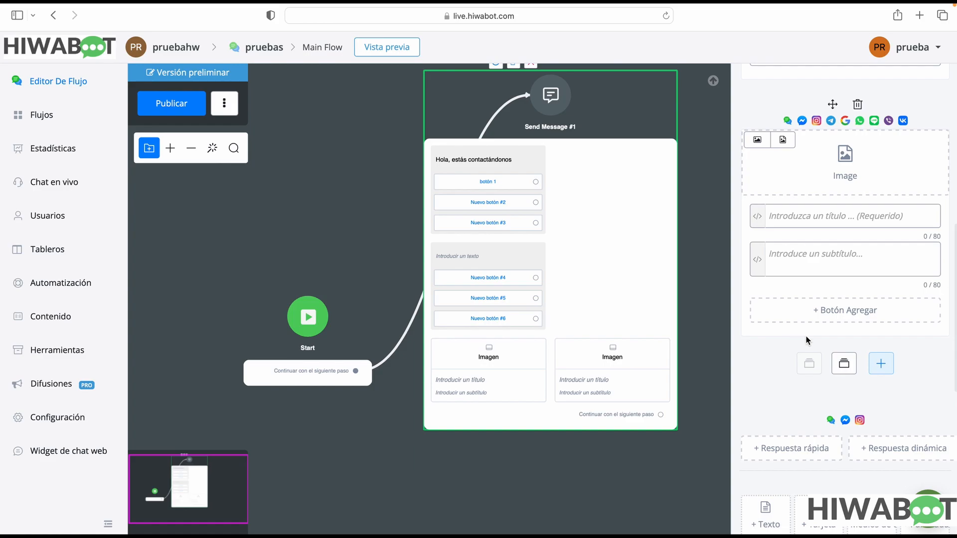
Delete the Tarjeta element with its two cards from the Send Message #1 step
scroll(818, 334, "up", 2)
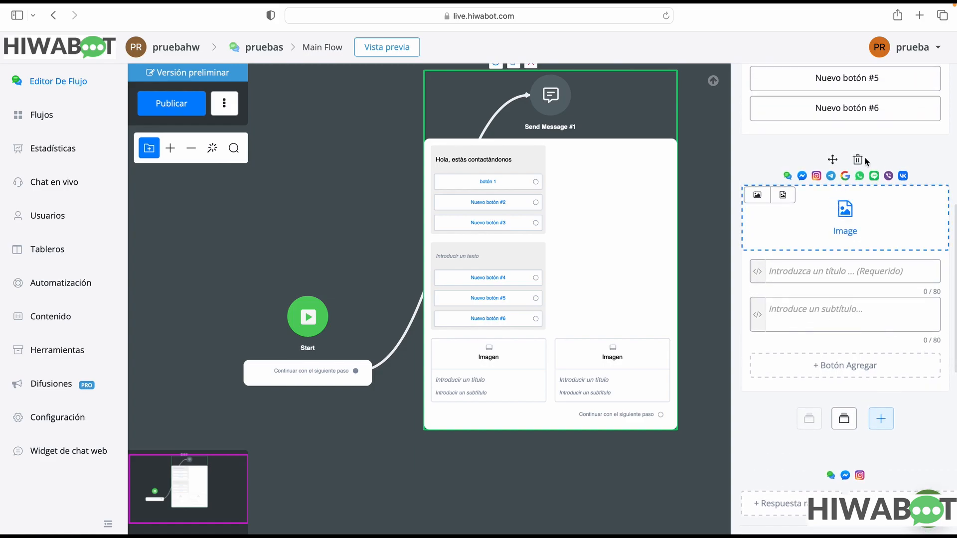
left_click(856, 159)
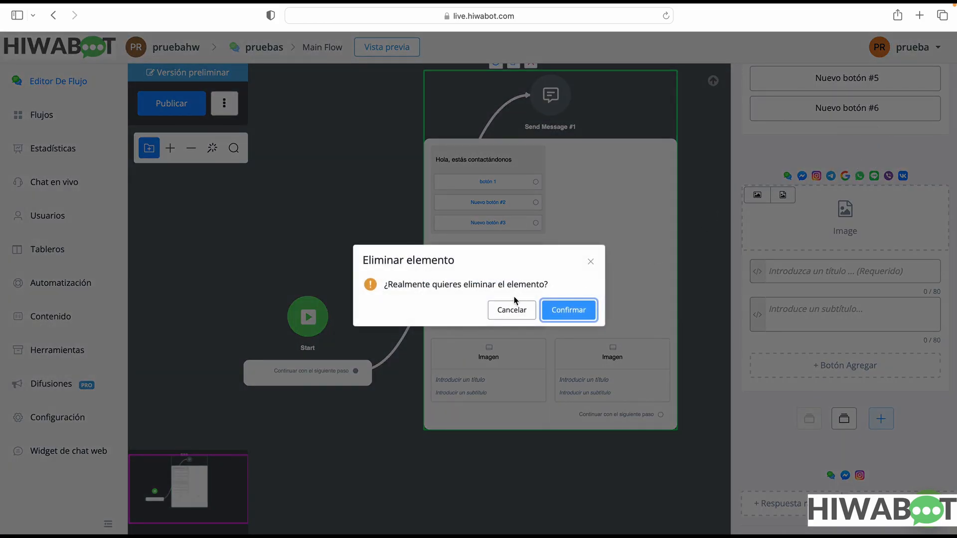
left_click(560, 313)
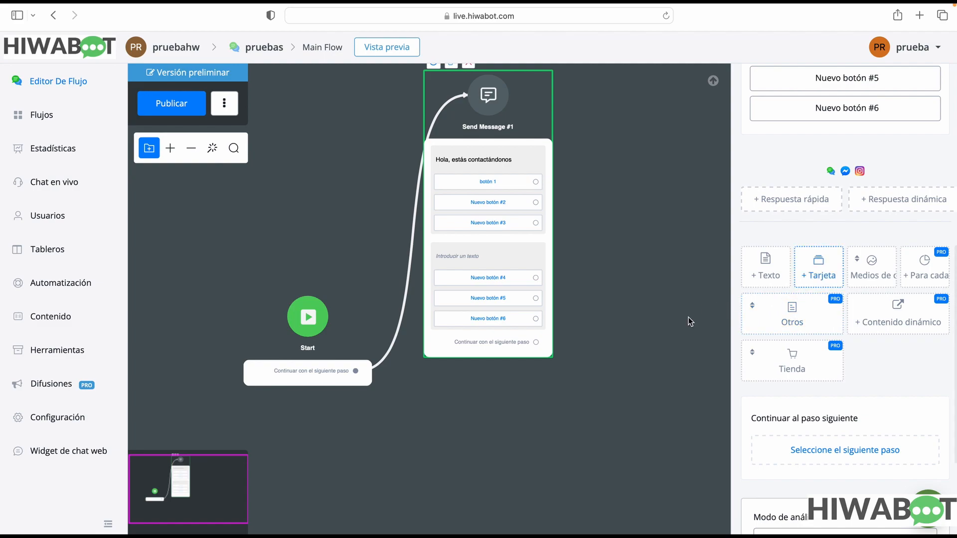
Examine the available media element types, from Ubicación and Archivo up to Pegatina and Imagen
left_click(877, 281)
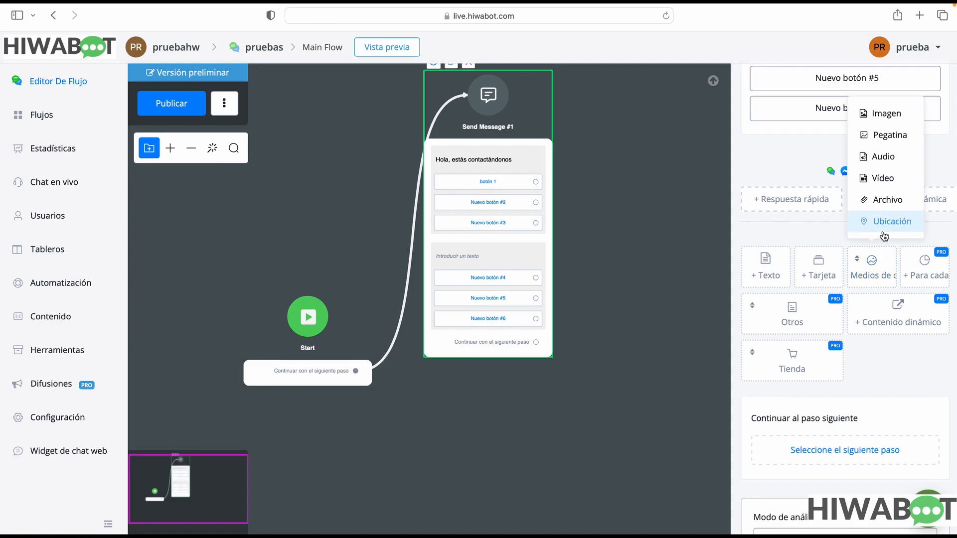
mouse_move(887, 227)
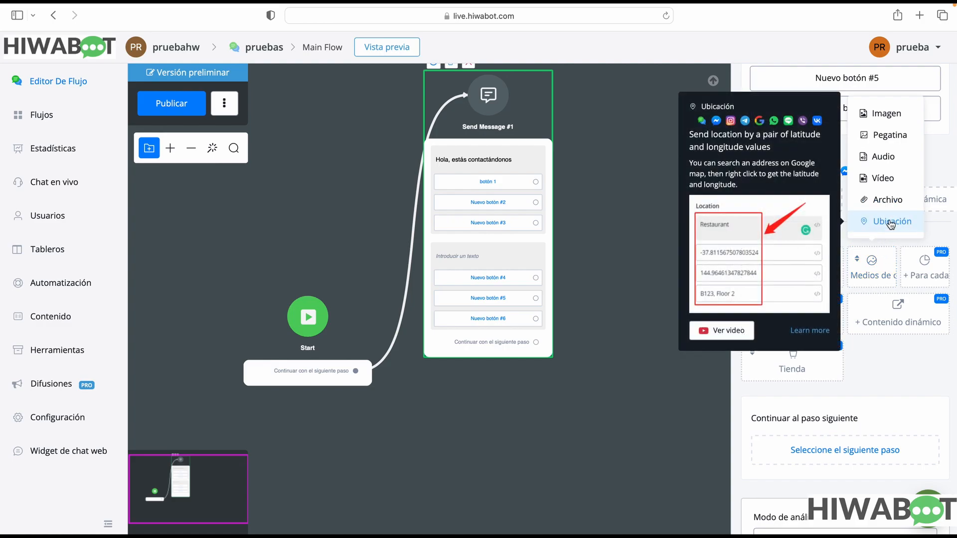
mouse_move(888, 204)
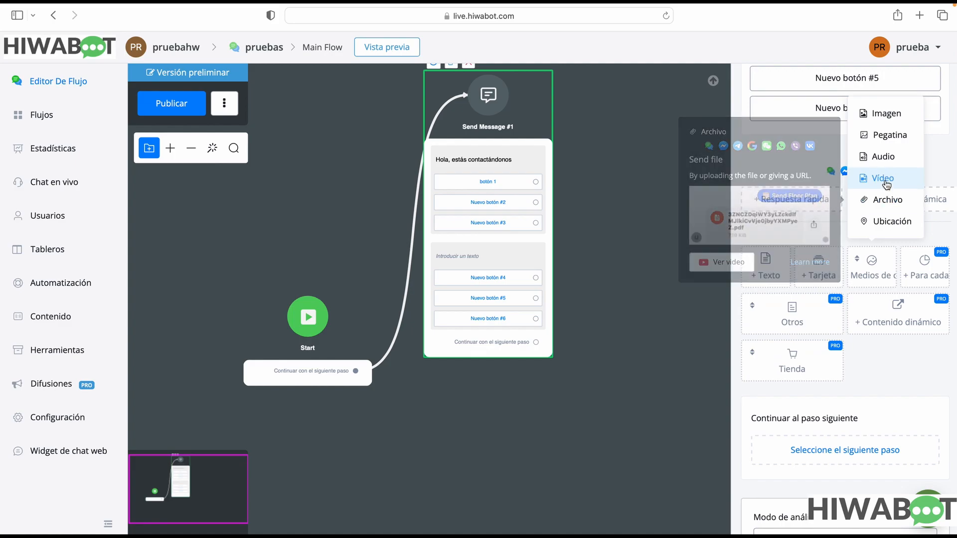
mouse_move(892, 163)
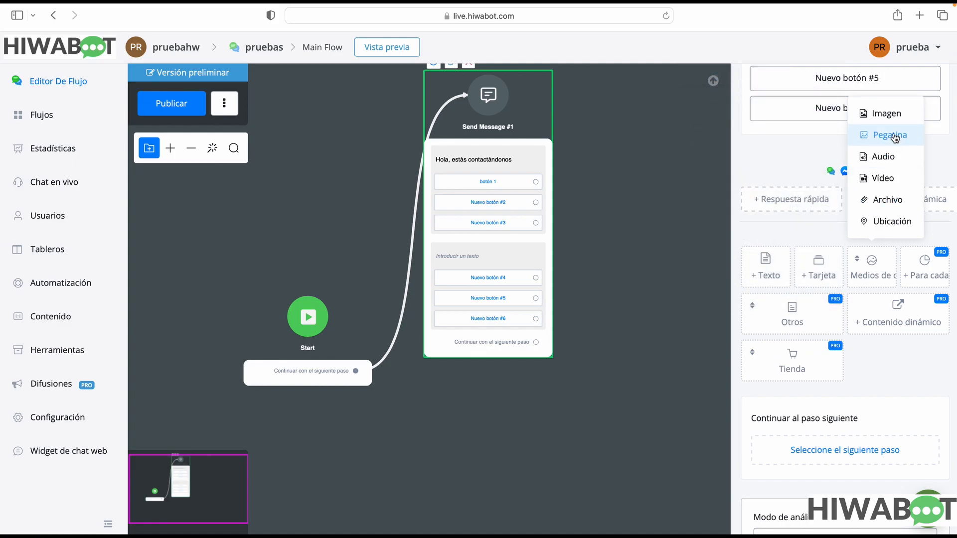
mouse_move(894, 118)
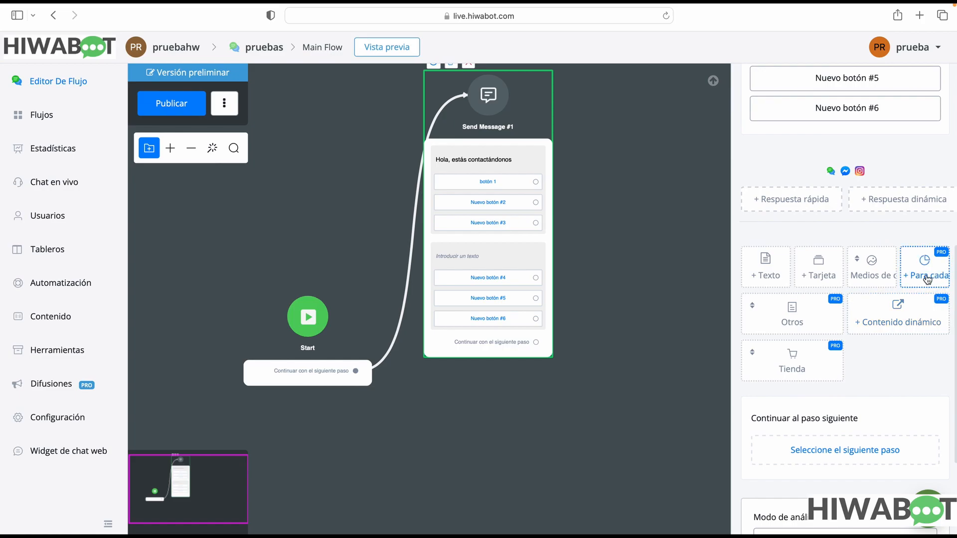
Add a Para cada element below the second text element and review the element types offered under Otros
left_click(926, 271)
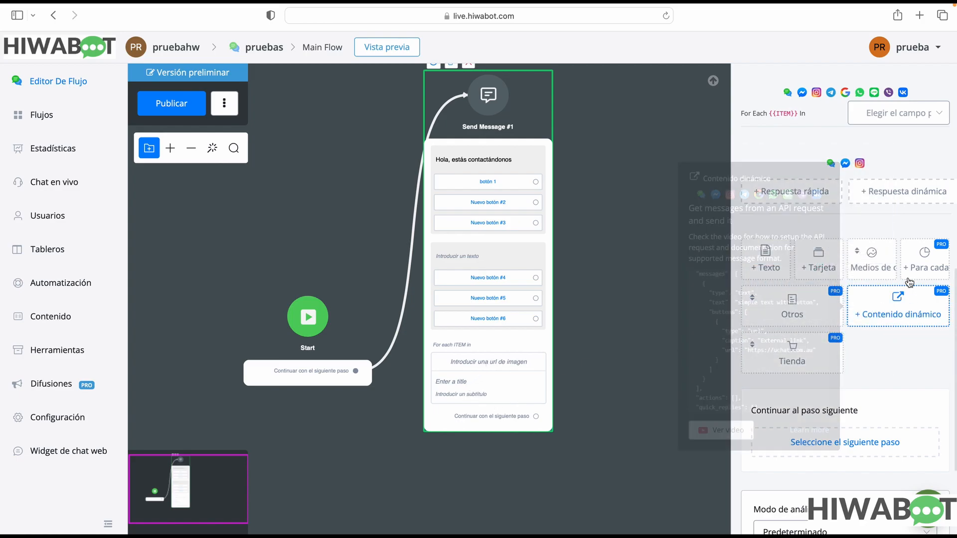
mouse_move(934, 273)
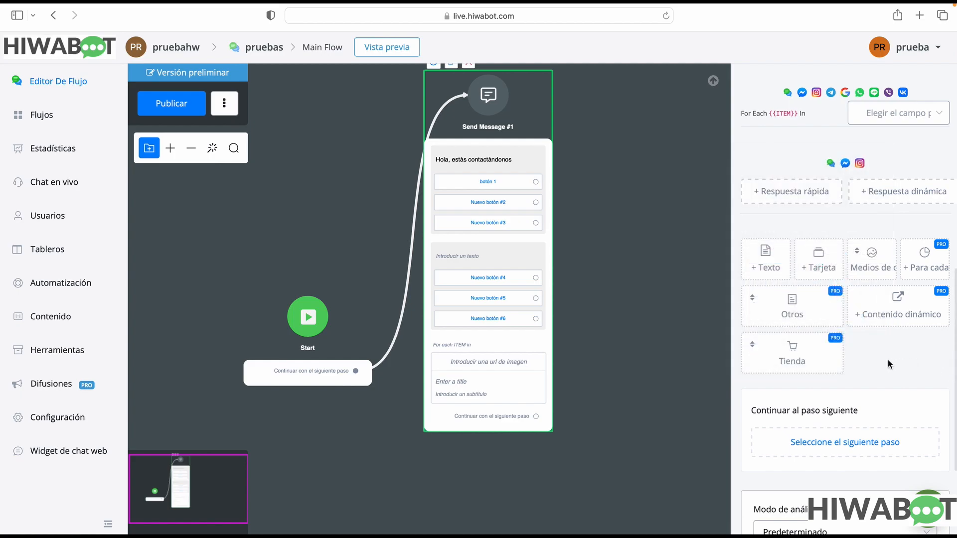
left_click(794, 308)
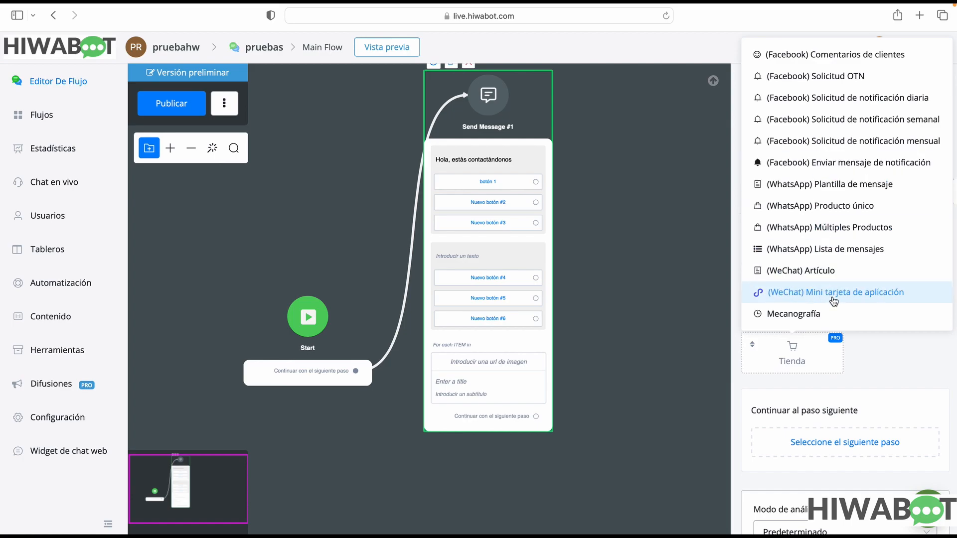
mouse_move(797, 317)
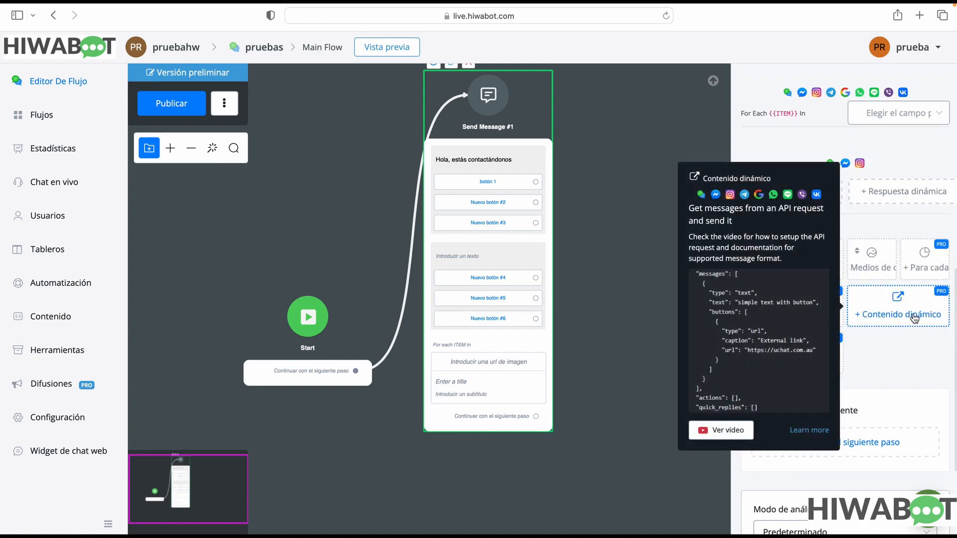
Add two Contenido dinámico elements below the For Each element in the Send Message #1 step
left_click(914, 318)
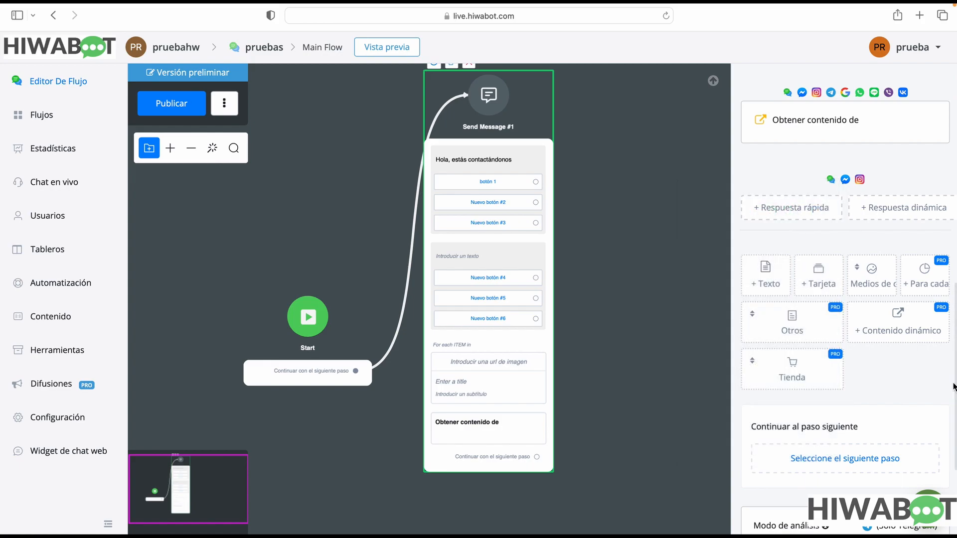
left_click(897, 326)
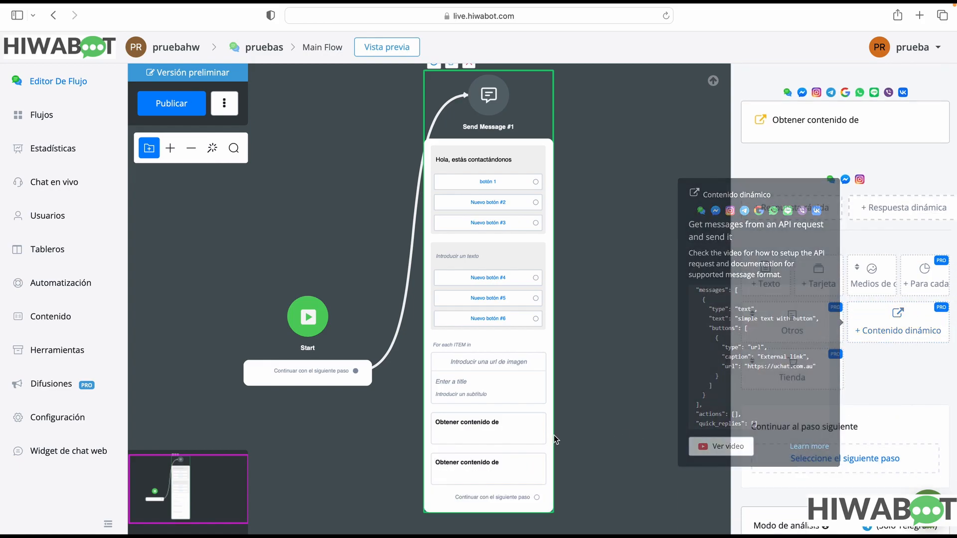
scroll(499, 439, "down", 1)
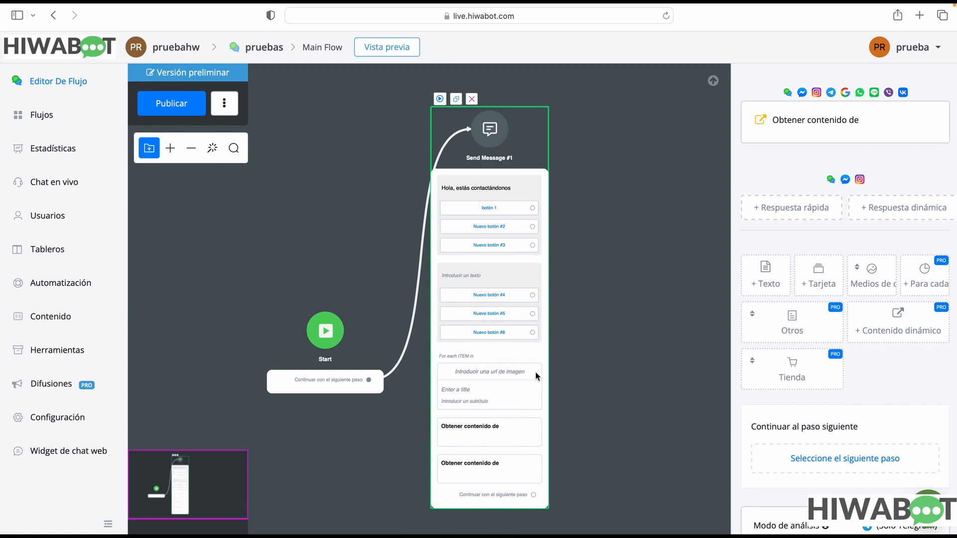
Review the Tienda element types, and examine the workspace's store section, including its Productos and Vendedores lists
left_click(792, 373)
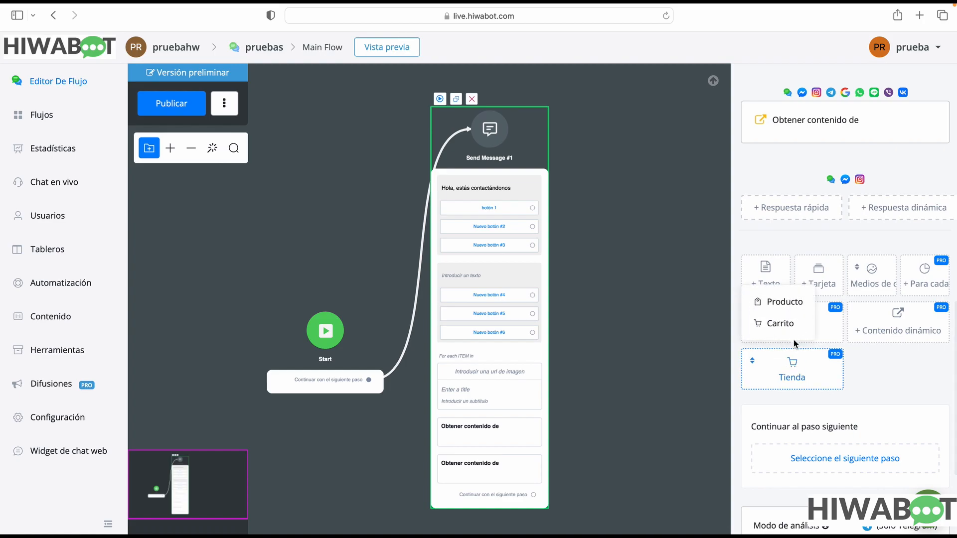
left_click(790, 374)
left_click(171, 56)
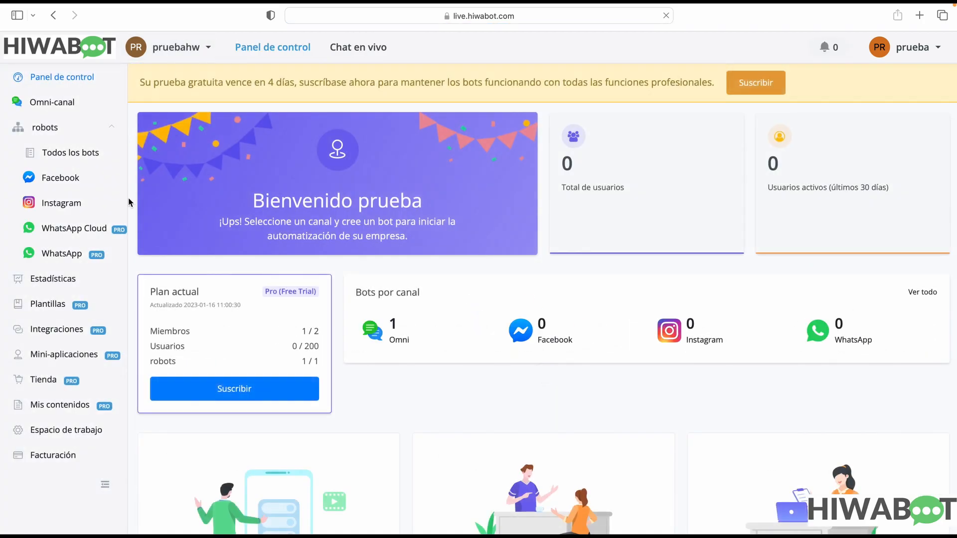
left_click(47, 380)
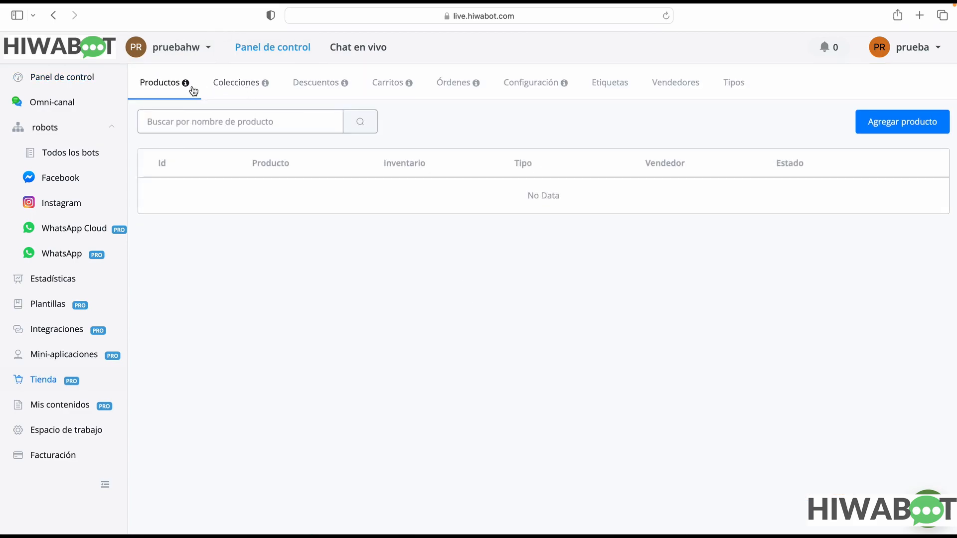
mouse_move(186, 84)
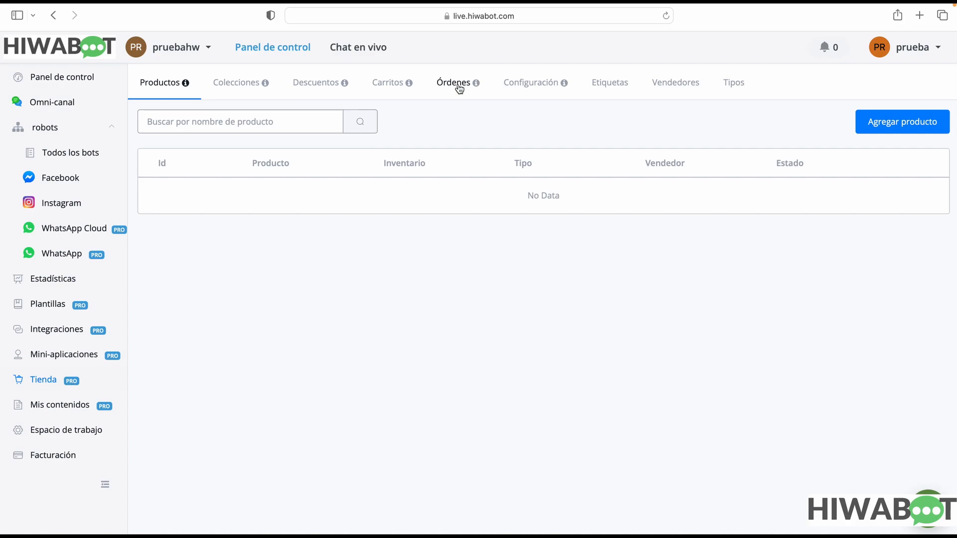
left_click(690, 83)
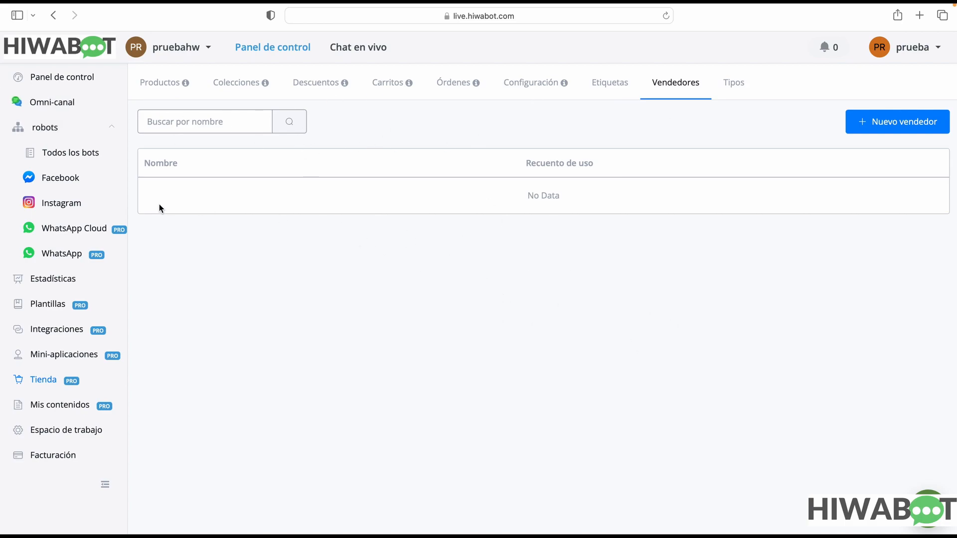
Reopen the flow of the pruebas bot, return it to edit mode and select the Send Message #1 step
left_click(63, 154)
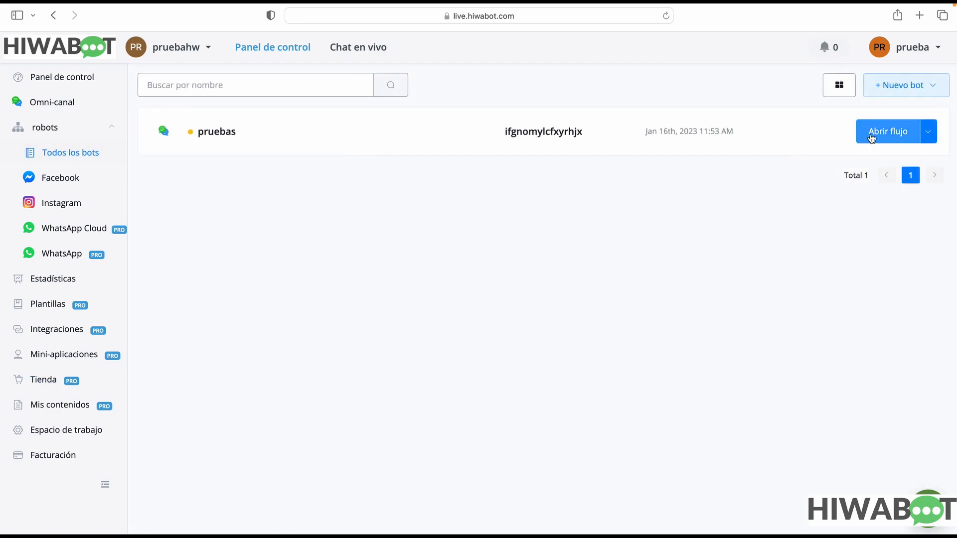
left_click(873, 138)
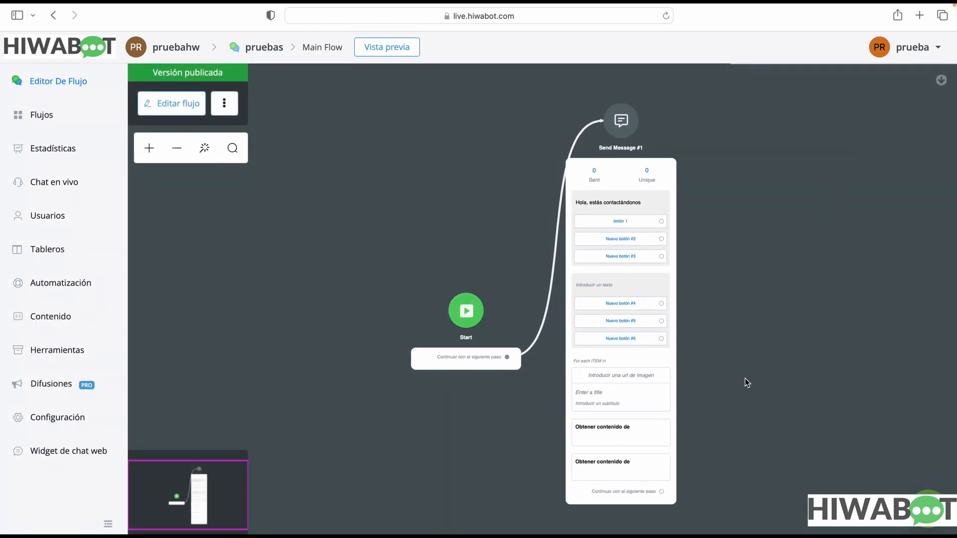
left_click(641, 451)
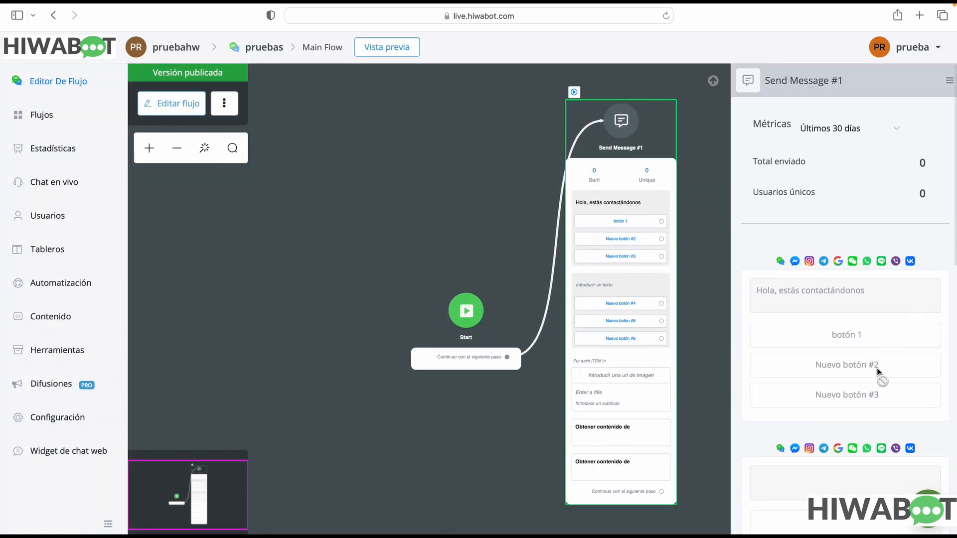
scroll(859, 456, "down", 8)
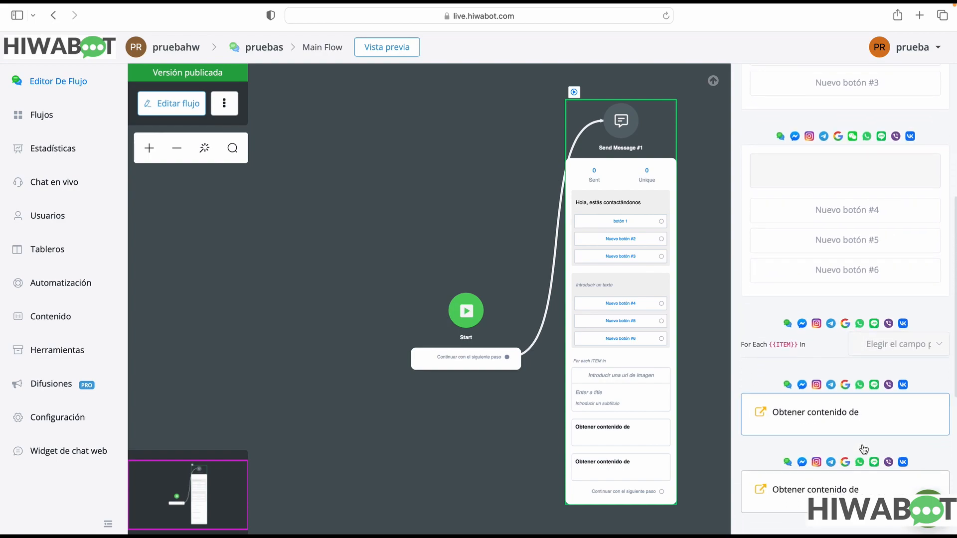
scroll(862, 444, "down", 3)
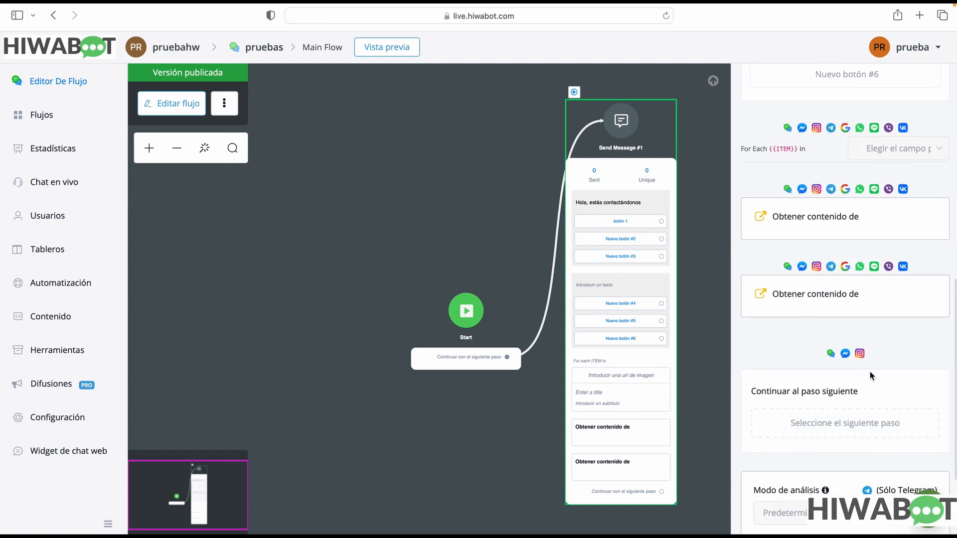
left_click_drag(647, 183, 433, 134)
scroll(847, 443, "down", 3)
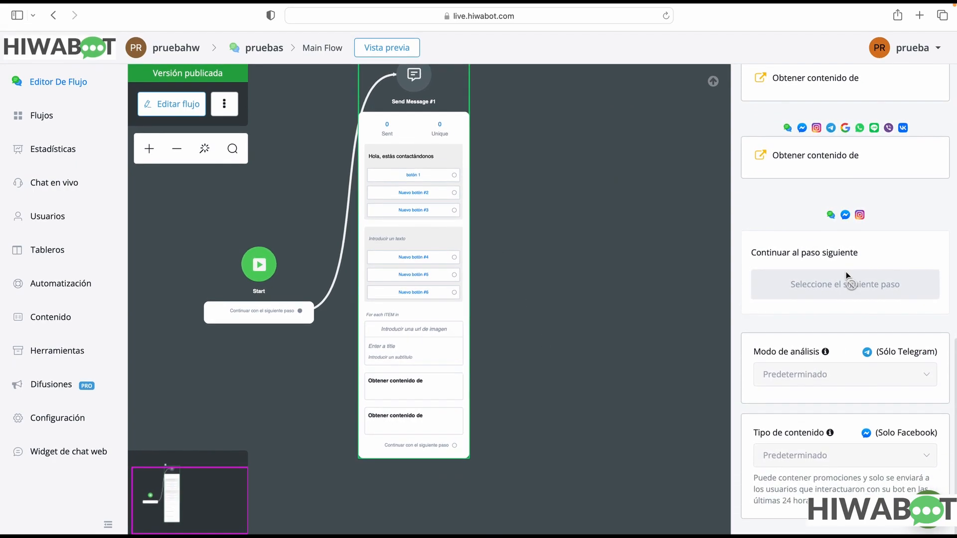
left_click(189, 112)
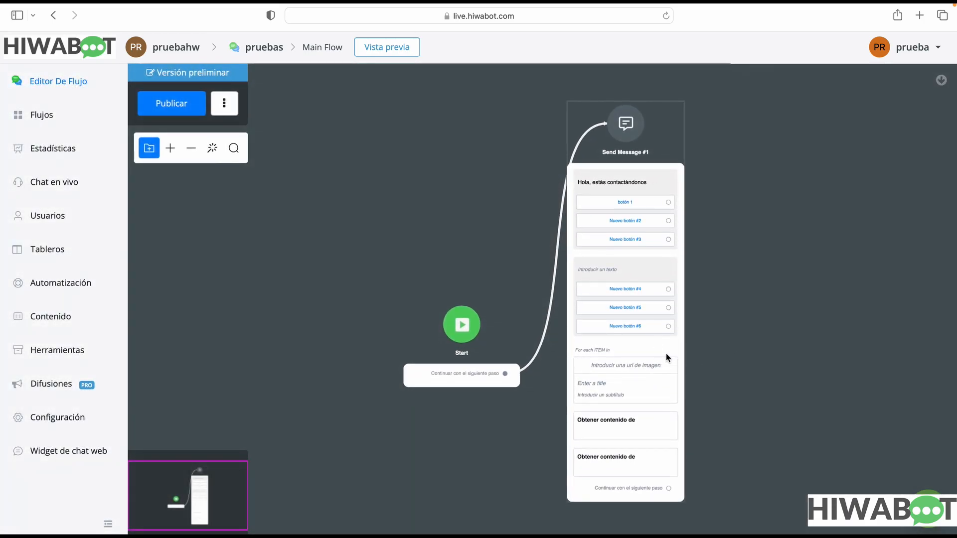
left_click(665, 354)
Delete both Contenido dinámico elements from the Send Message #1 step
scroll(874, 359, "down", 7)
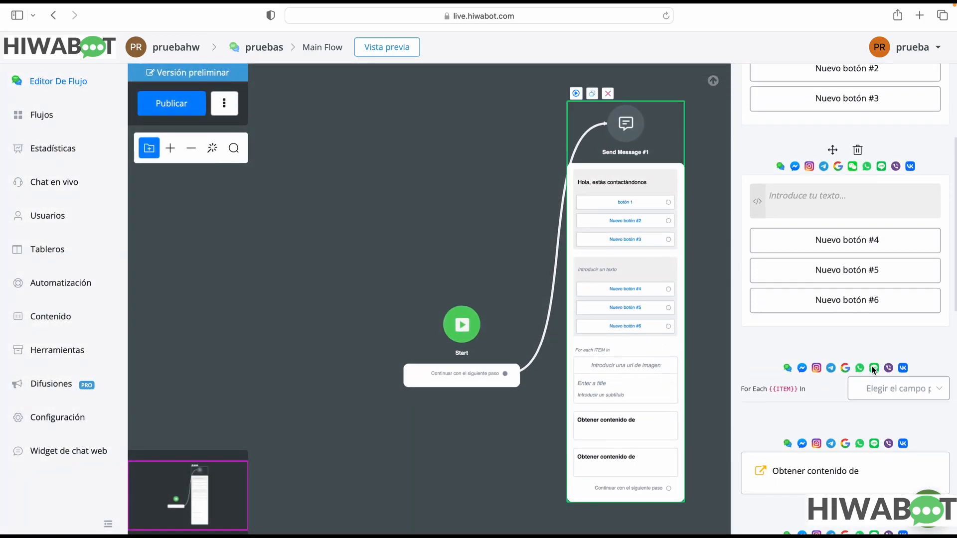
scroll(873, 369, "down", 4)
mouse_move(857, 219)
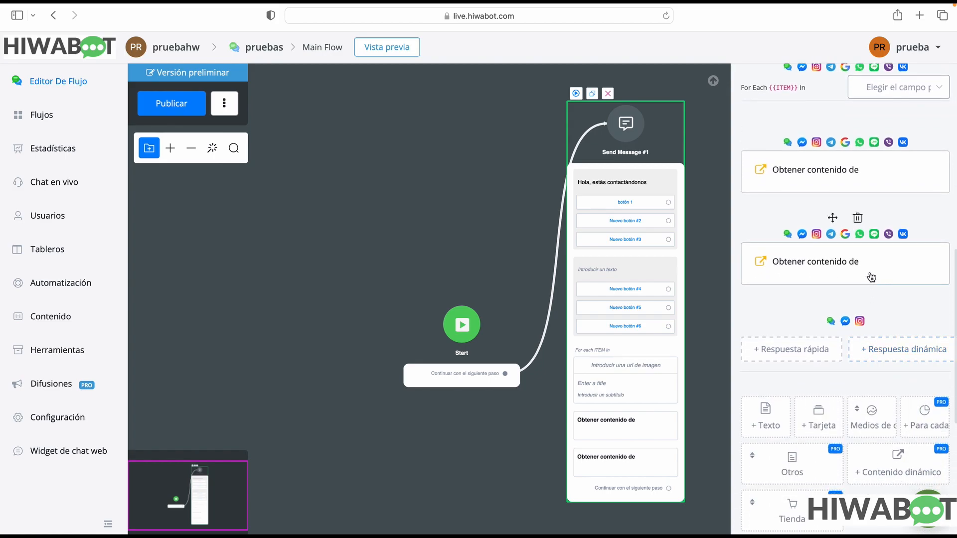
left_click(857, 220)
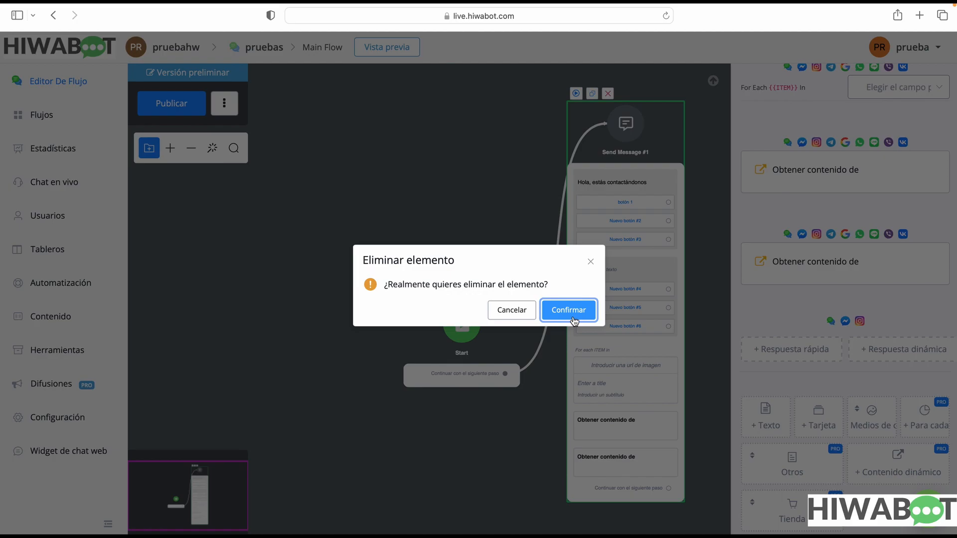
left_click(569, 310)
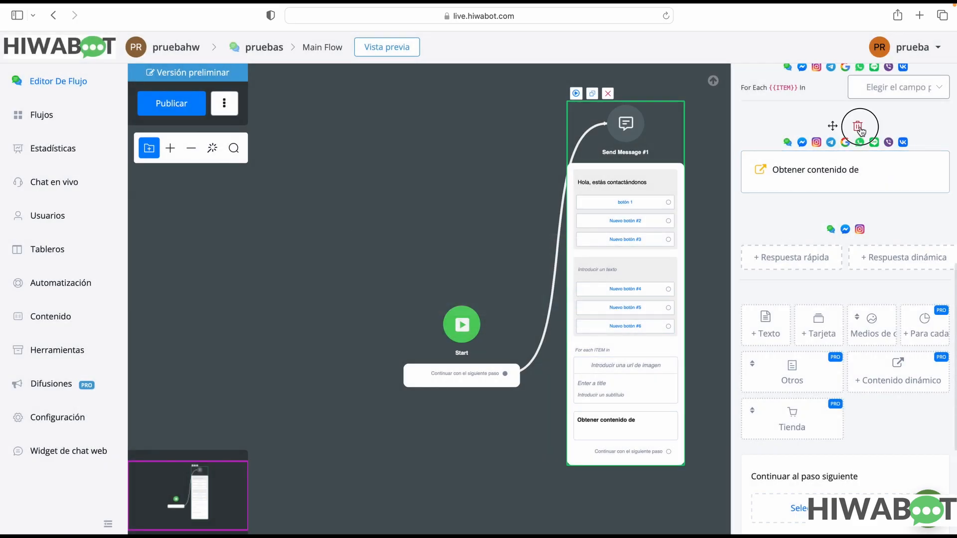
left_click(856, 128)
left_click(584, 309)
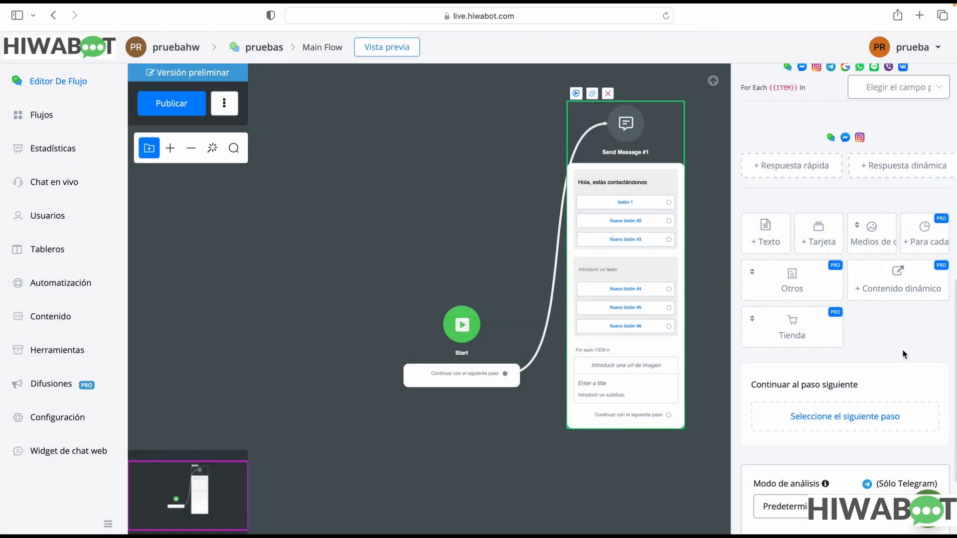
Review the Tienda element types and open the Telegram-only Modo de análisis options of the Send Message #1 step
left_click(797, 337)
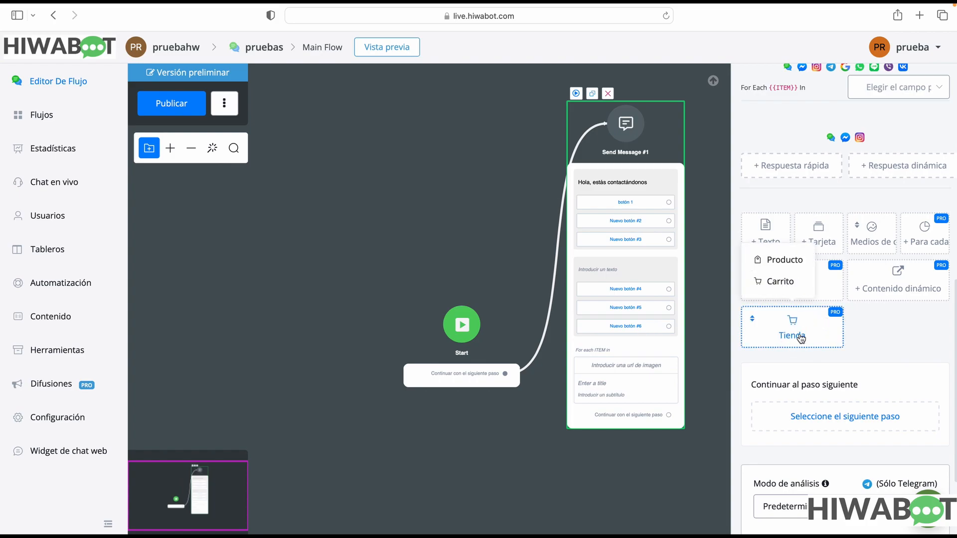
scroll(906, 337, "down", 4)
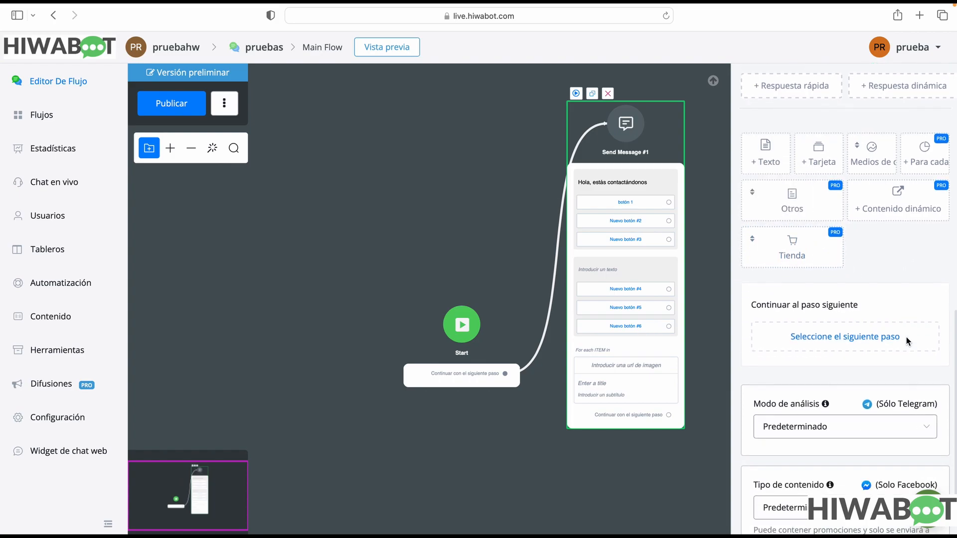
left_click(880, 374)
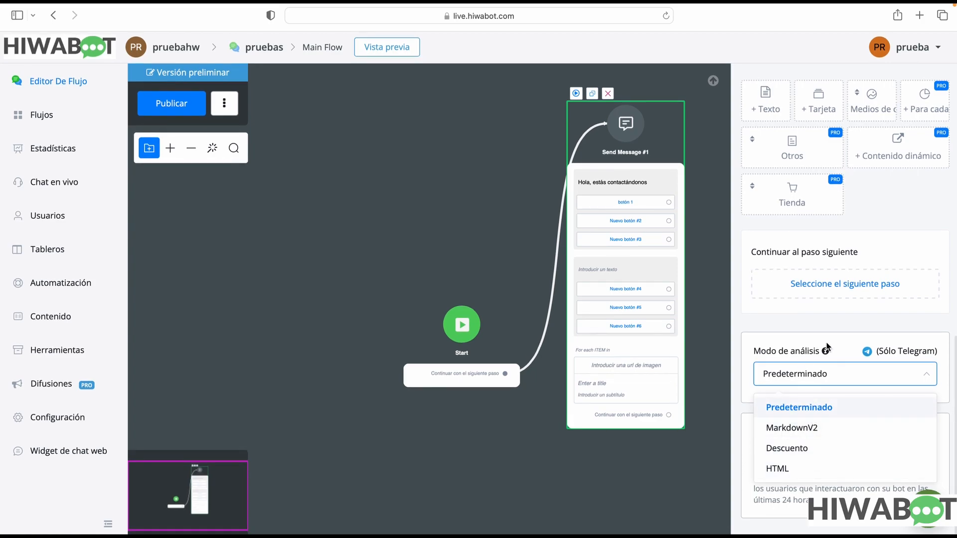
Reposition the Send Message #1 step and connect its Nuevo botón #4 to a new Pregunta step
mouse_move(825, 352)
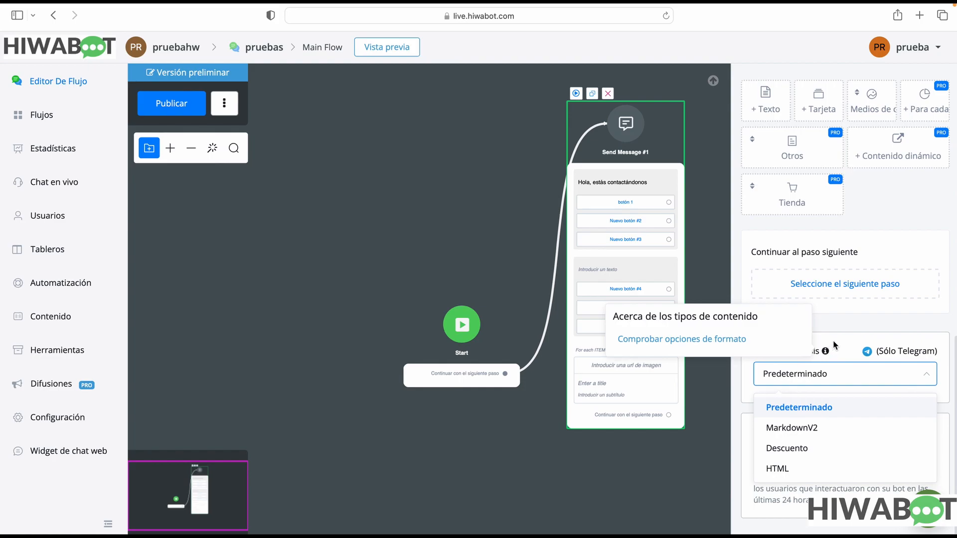
left_click(851, 328)
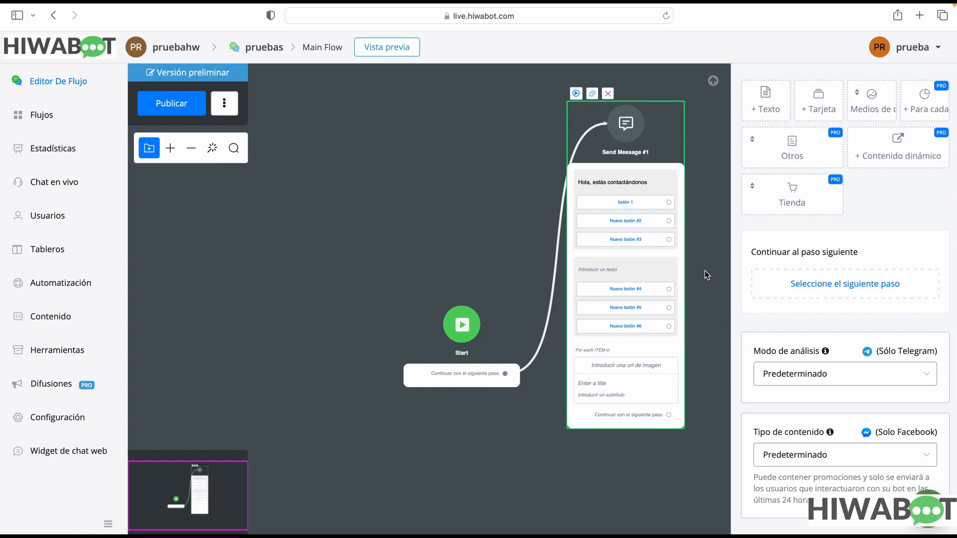
left_click_drag(666, 156, 689, 223)
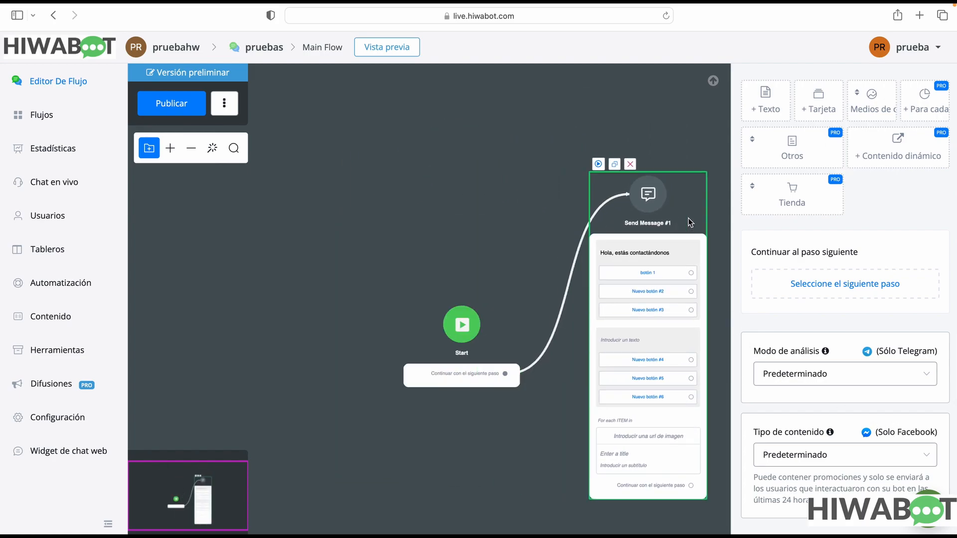
left_click_drag(568, 344, 309, 312)
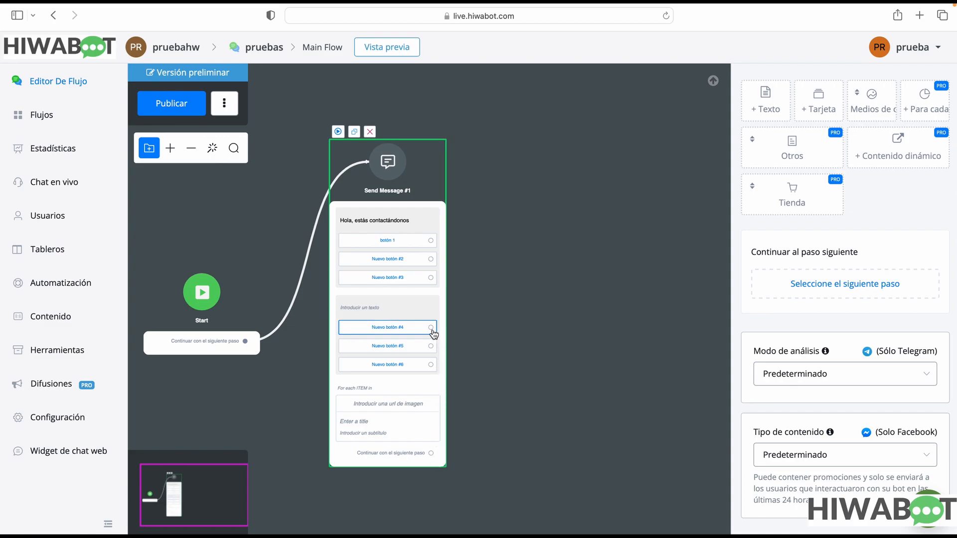
left_click_drag(431, 329, 528, 295)
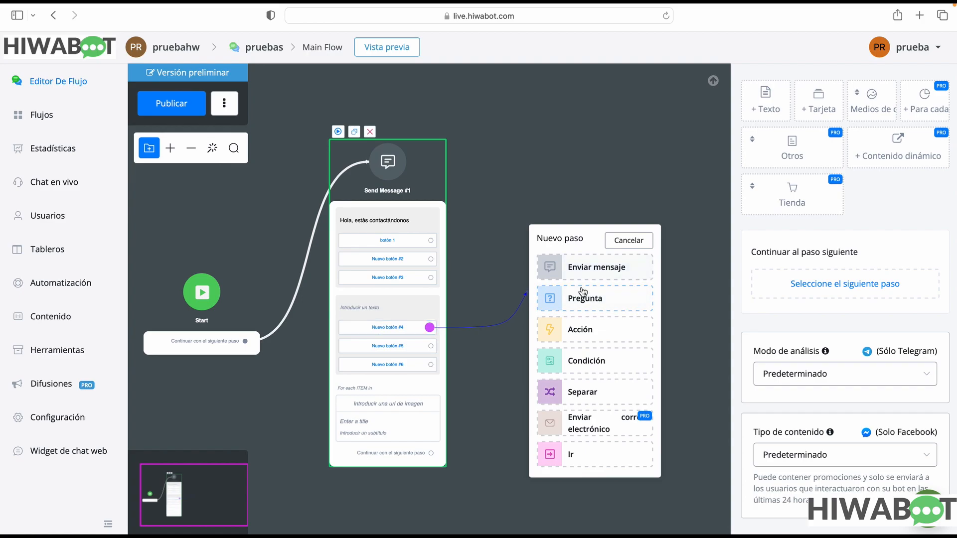
left_click(601, 305)
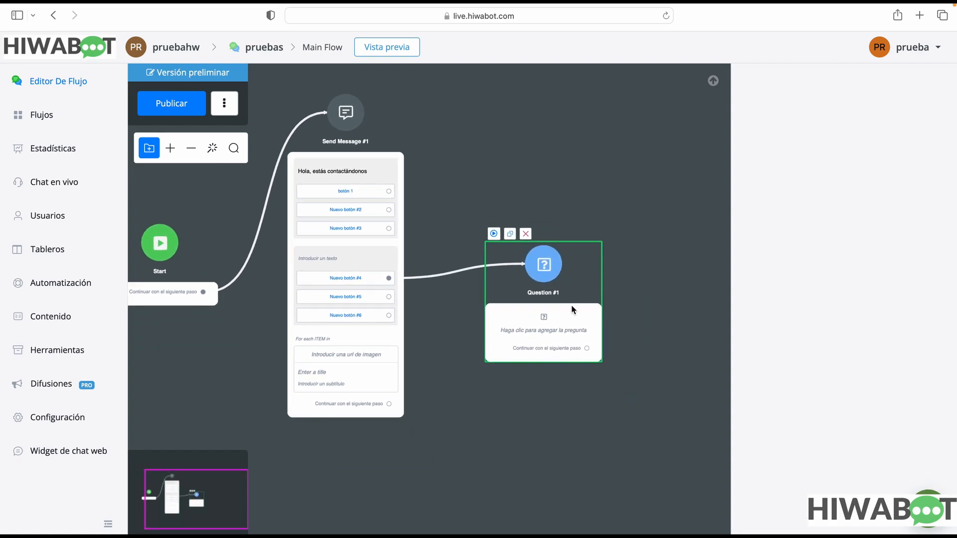
Add a Texto element to the Question #1 step with the question "nombre?"
left_click(588, 328)
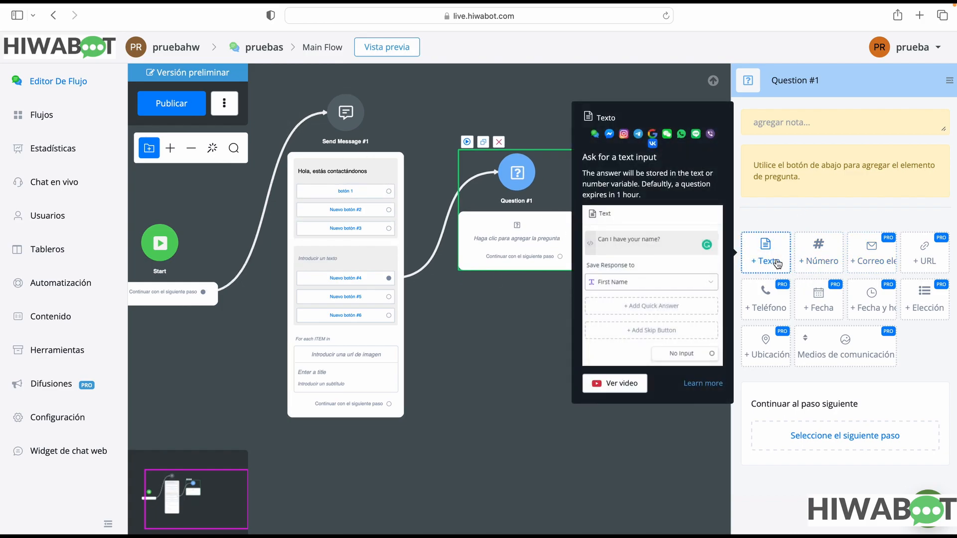
left_click(777, 264)
left_click(836, 166)
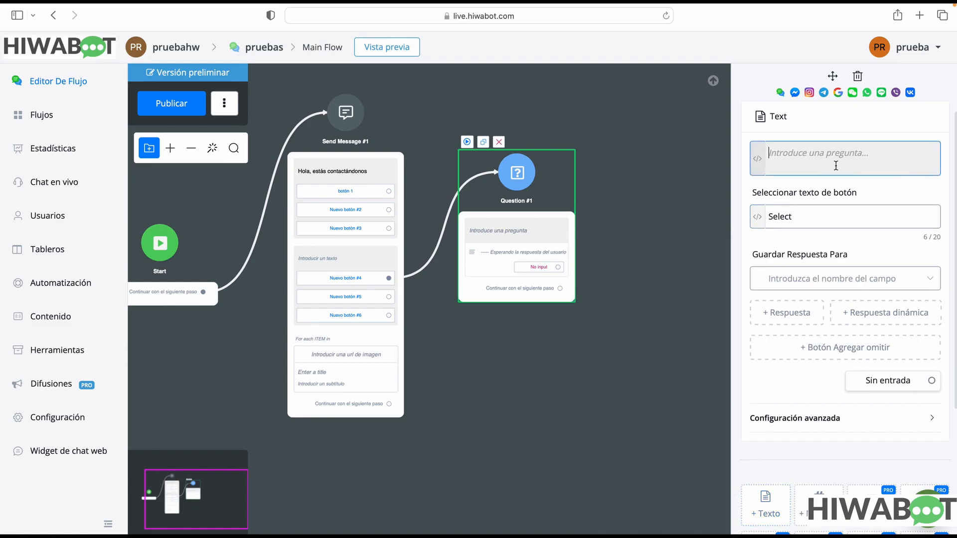
type("nombre")
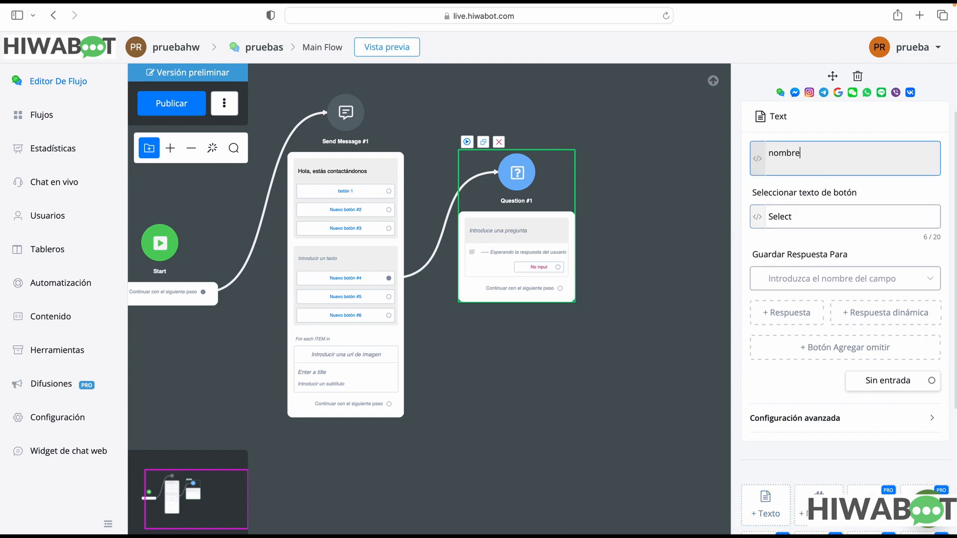
left_click(839, 216)
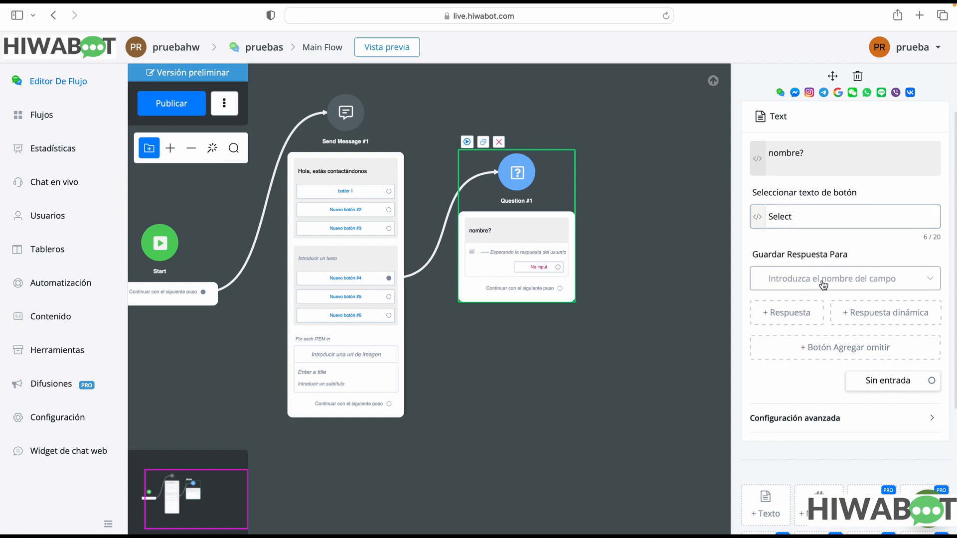
Review the fields available for saving the response to the nombre? question
left_click_drag(756, 255, 849, 255)
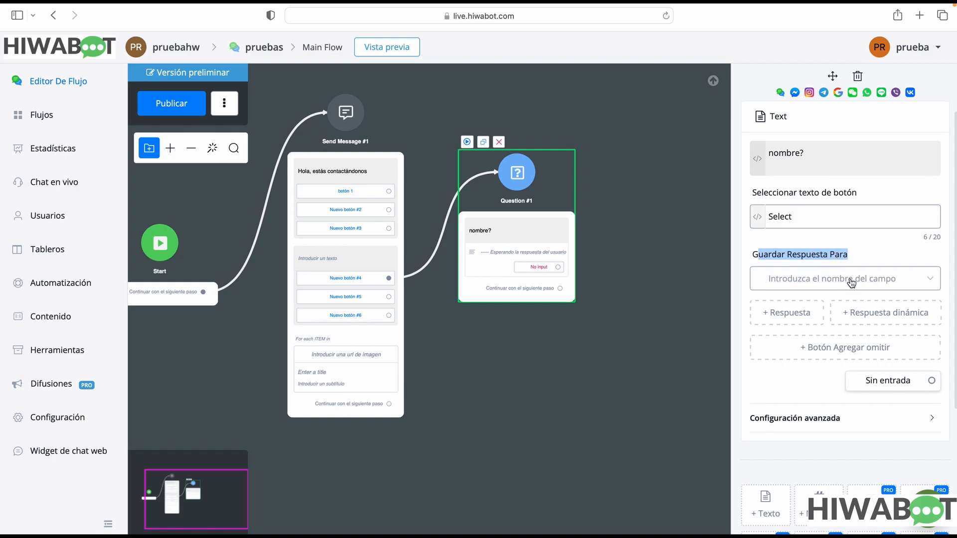
left_click(879, 257)
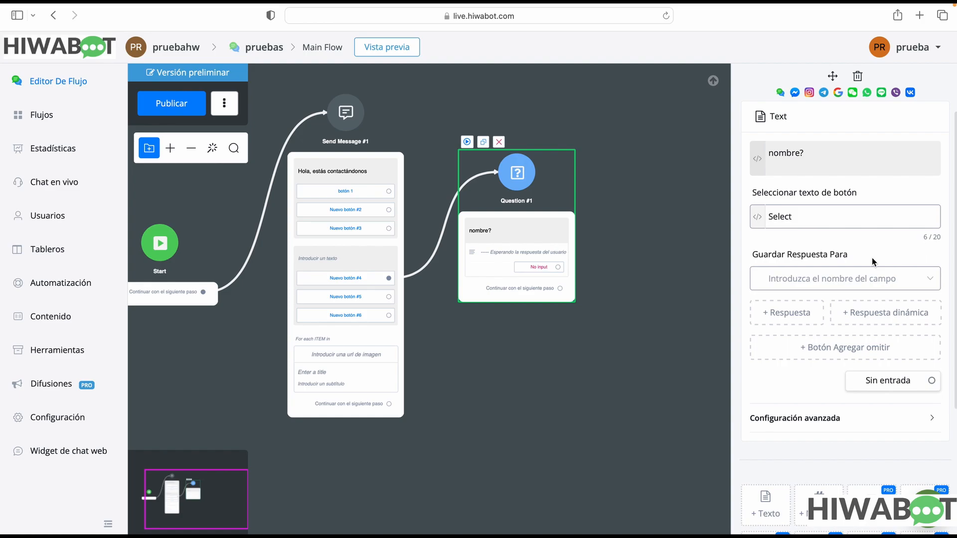
left_click(866, 277)
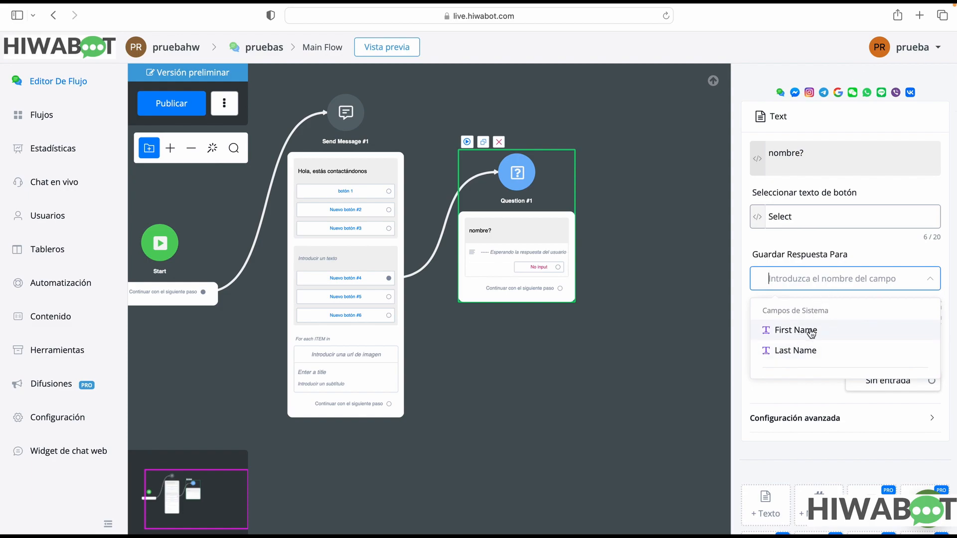
left_click(824, 249)
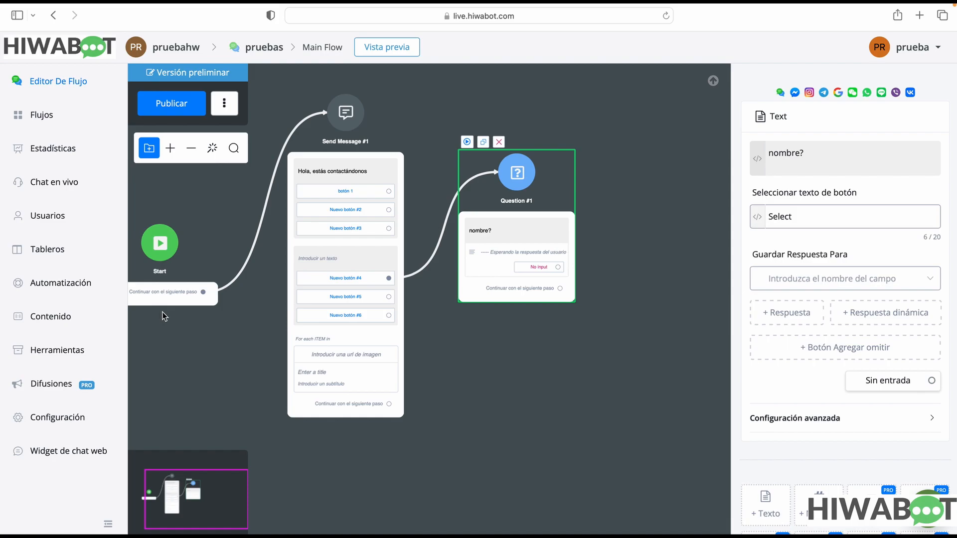
Create a user field named producto of type Text in the bot's Contenido section, without a description or folder
left_click(52, 323)
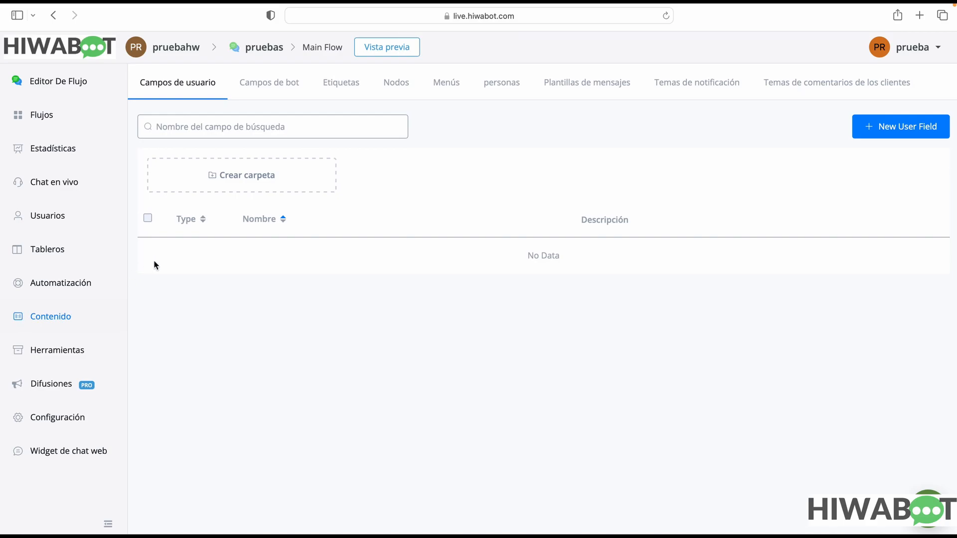
left_click(894, 125)
left_click(366, 158)
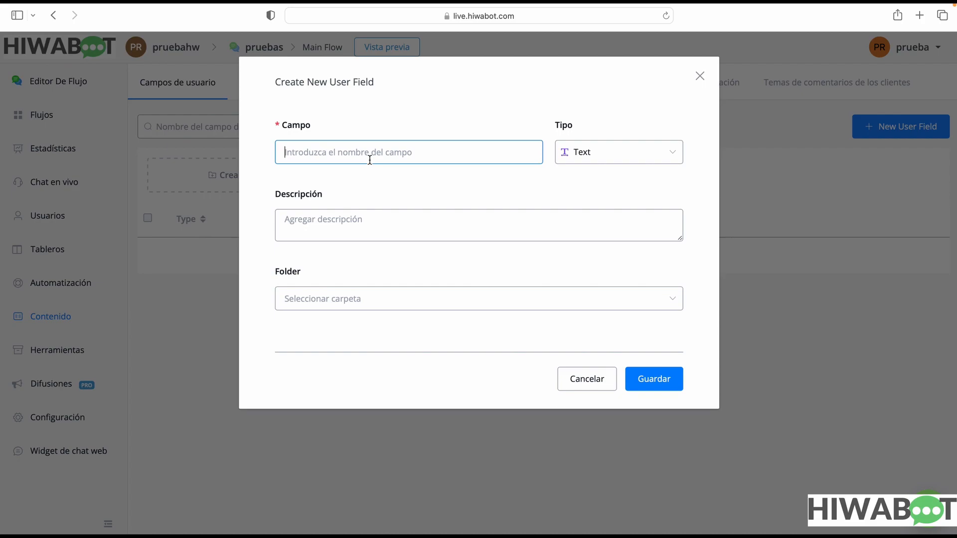
type("producto")
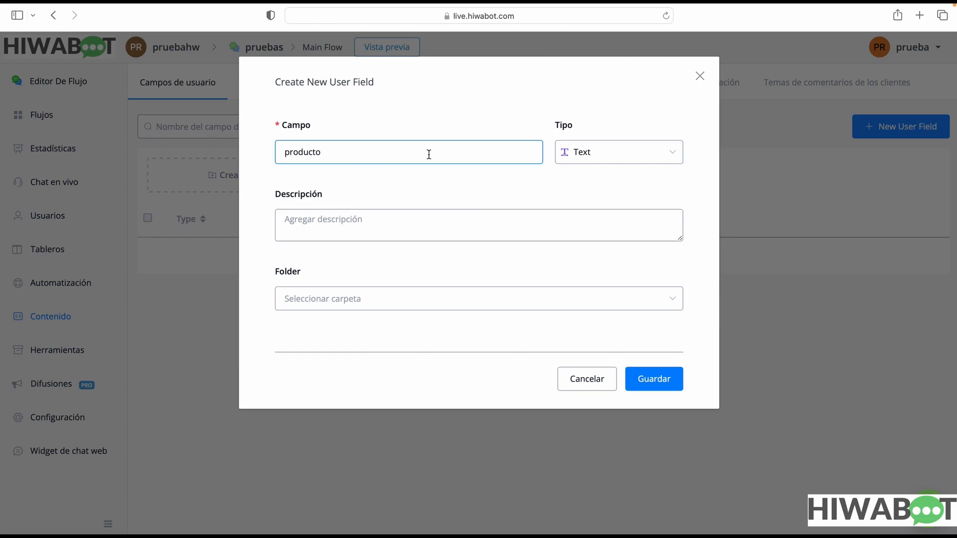
left_click(558, 145)
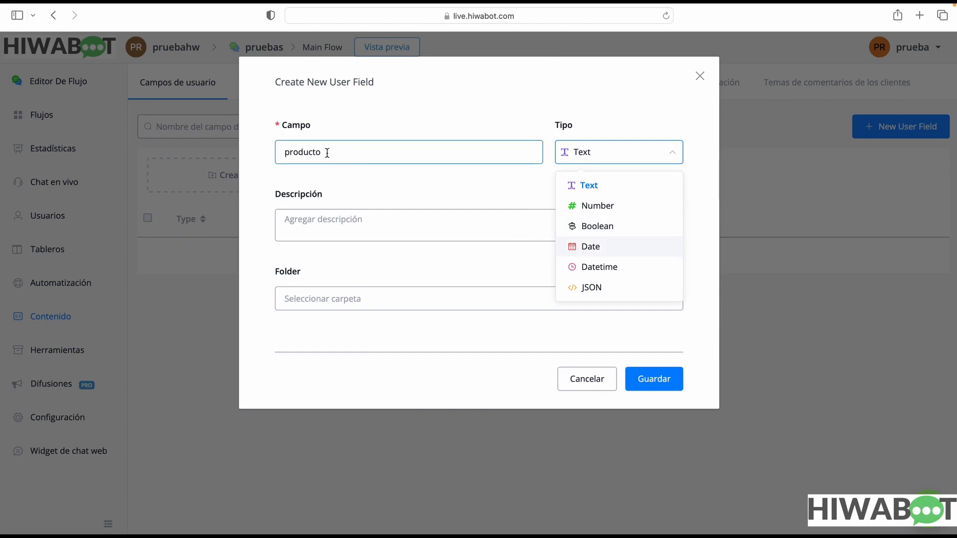
left_click_drag(327, 152, 265, 151)
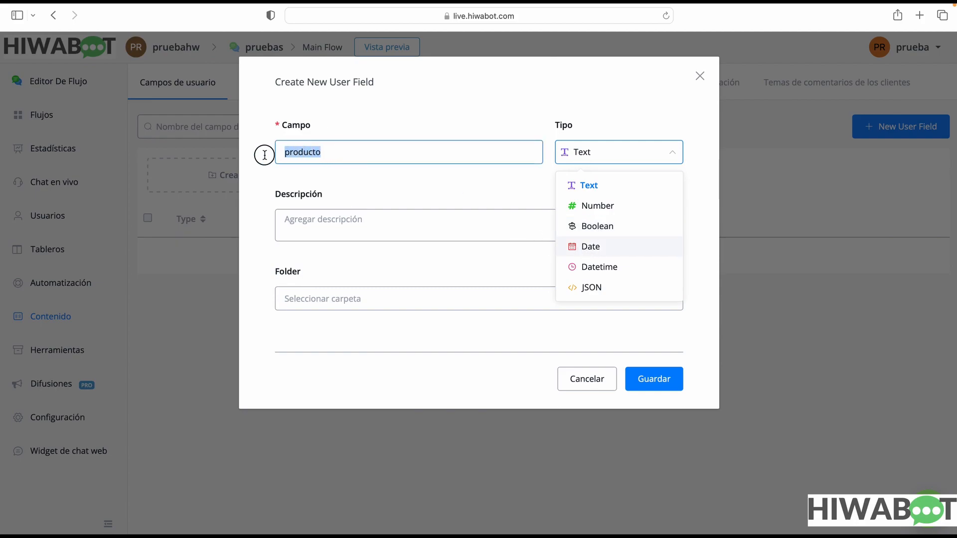
left_click(634, 158)
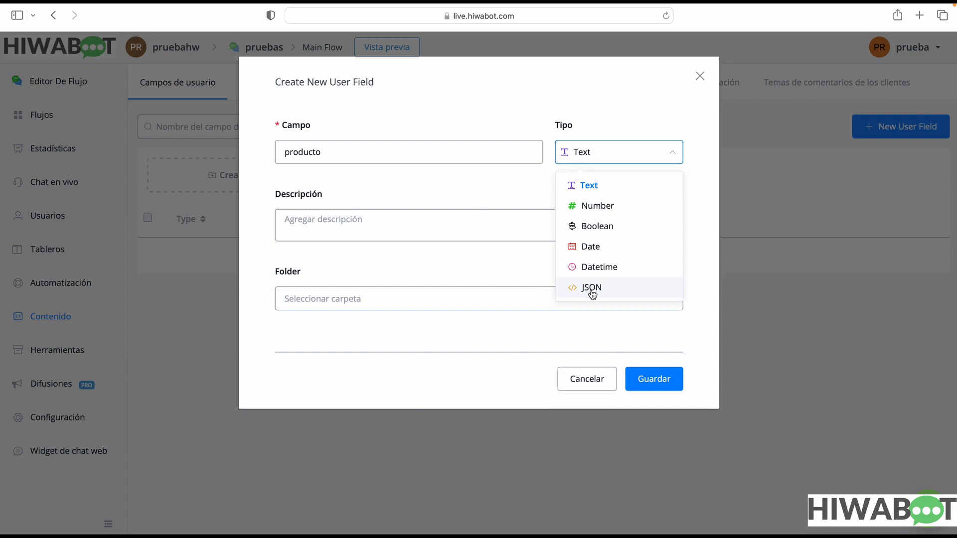
left_click(523, 274)
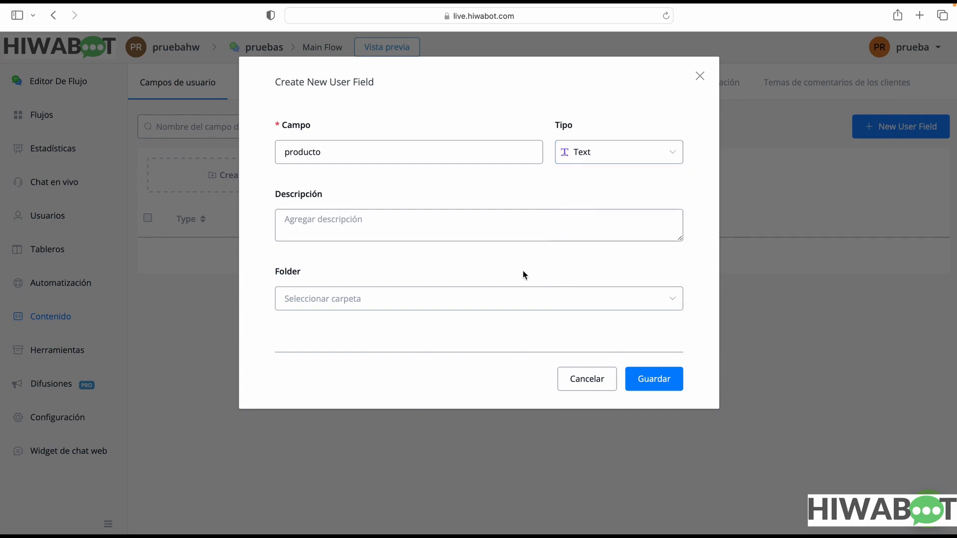
left_click(406, 232)
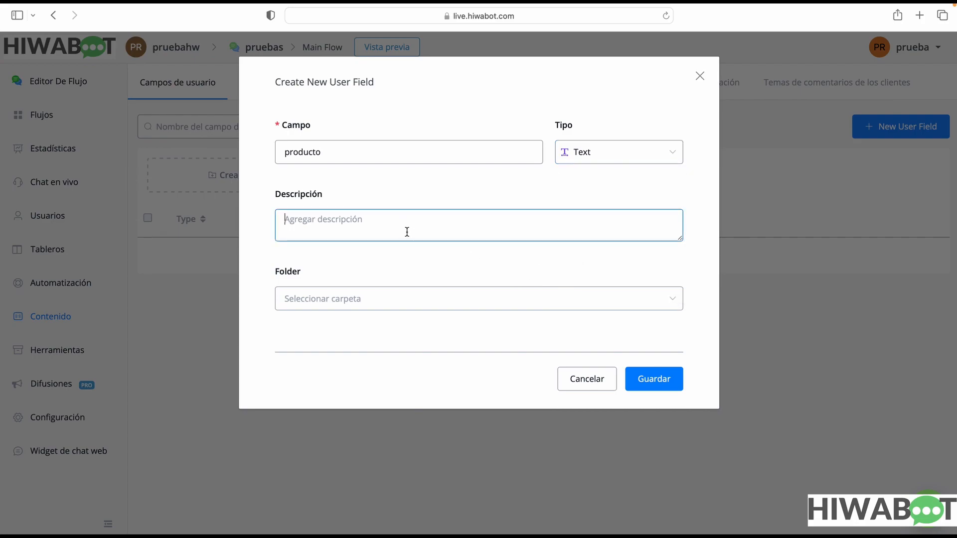
left_click(368, 298)
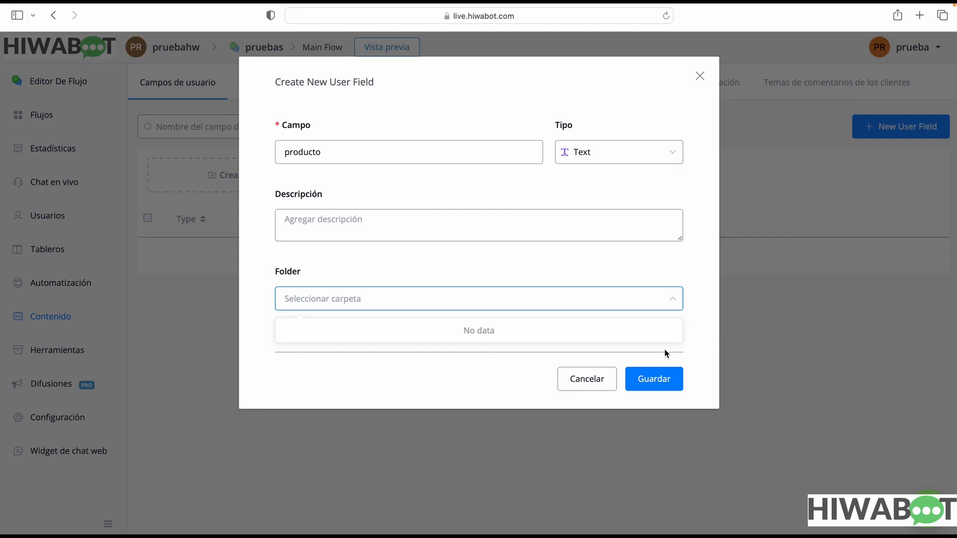
left_click(652, 379)
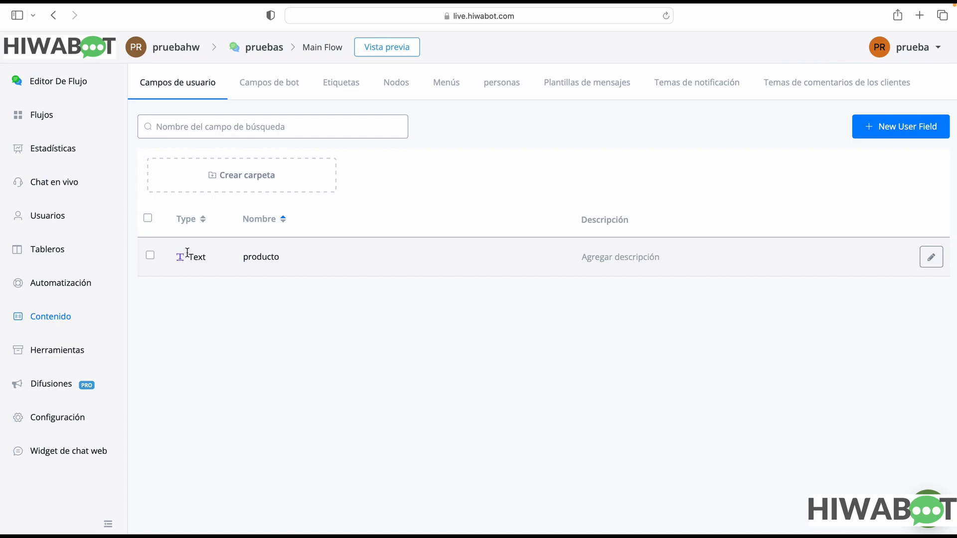
left_click_drag(188, 258, 217, 258)
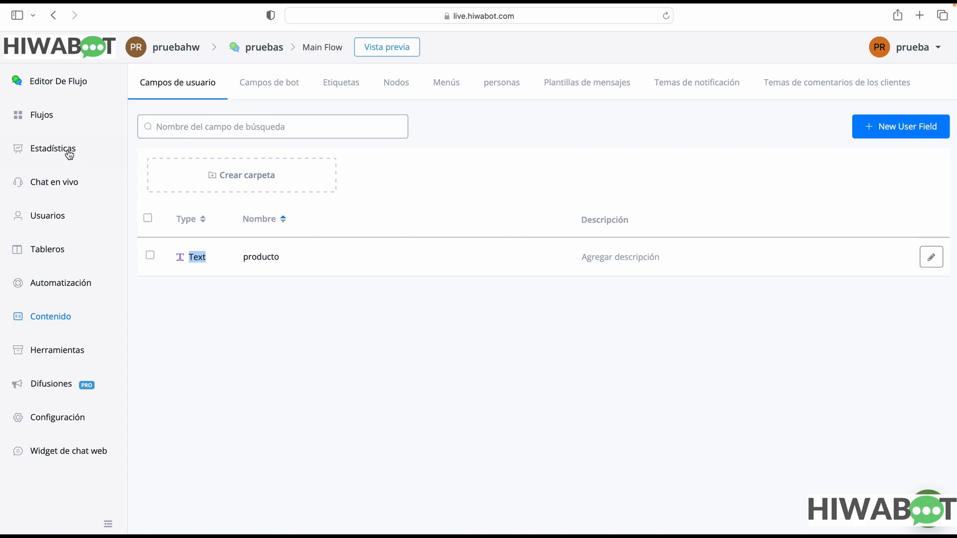
Reopen the Main Flow and save the response of Question #1 to the First Name field
left_click(40, 117)
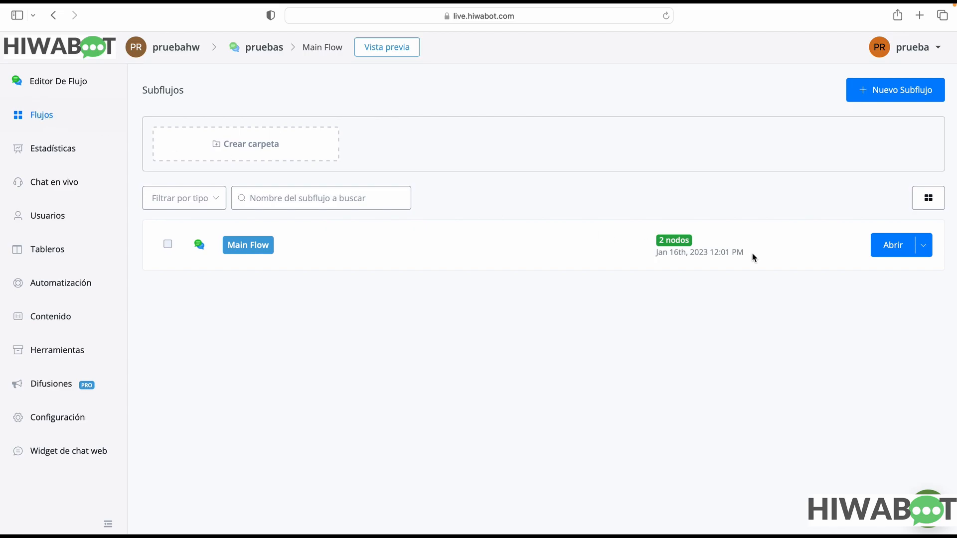
left_click(898, 249)
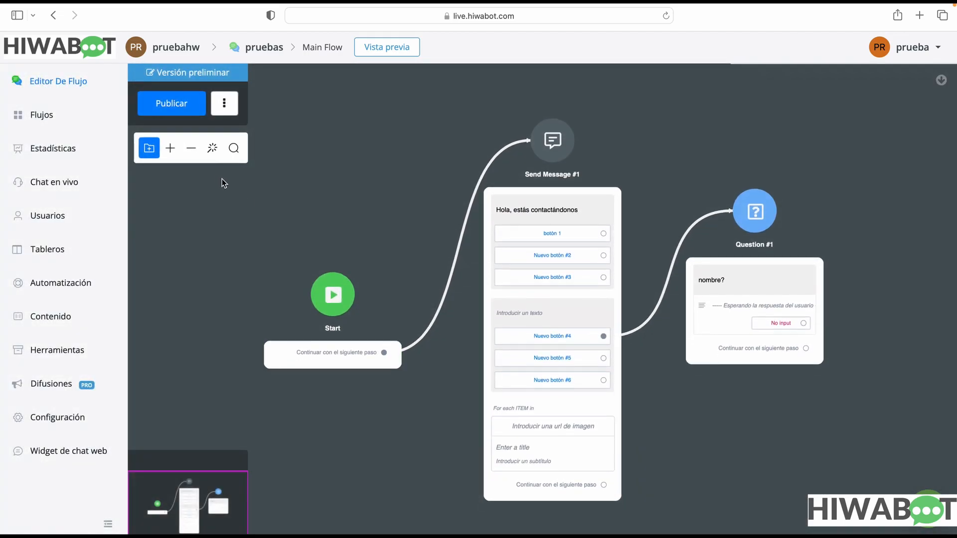
left_click_drag(748, 398, 420, 377)
left_click(468, 322)
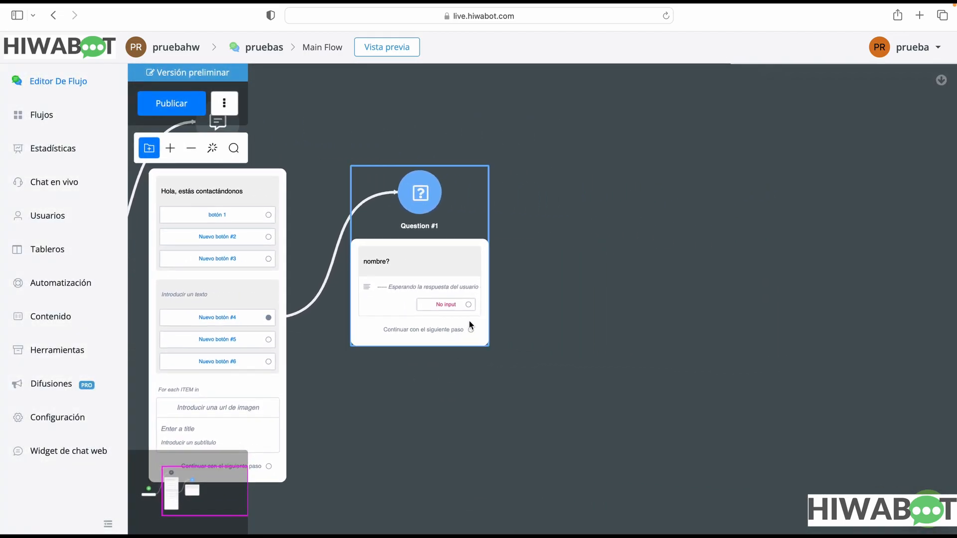
left_click(435, 274)
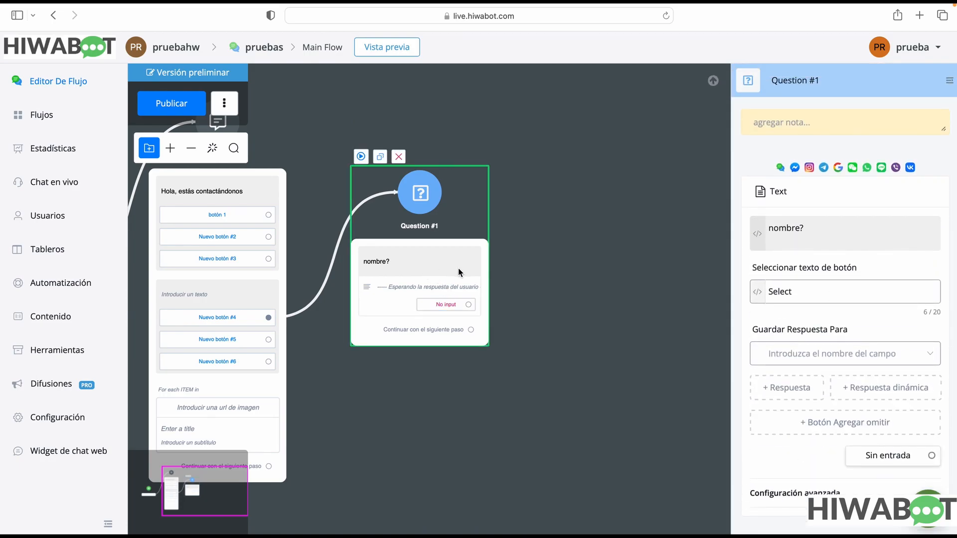
left_click(836, 359)
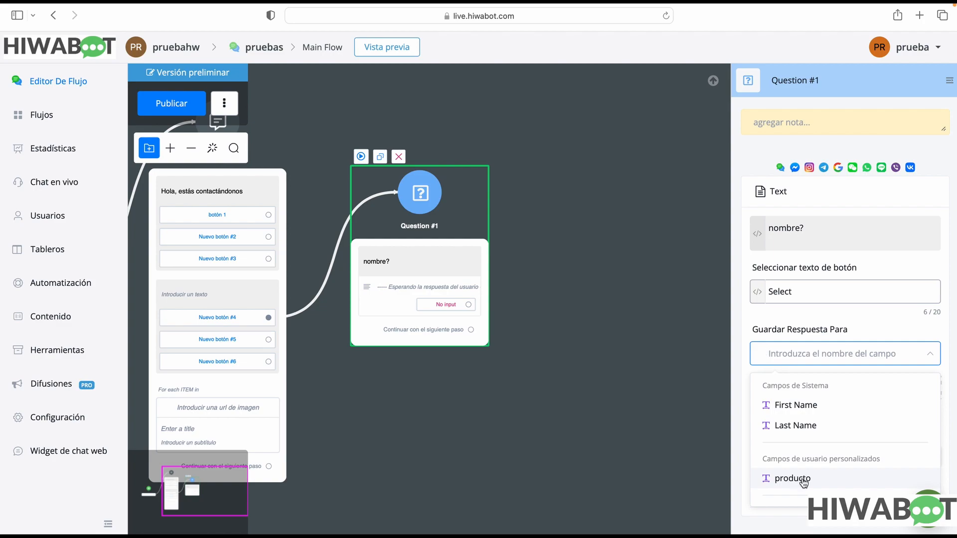
left_click(813, 406)
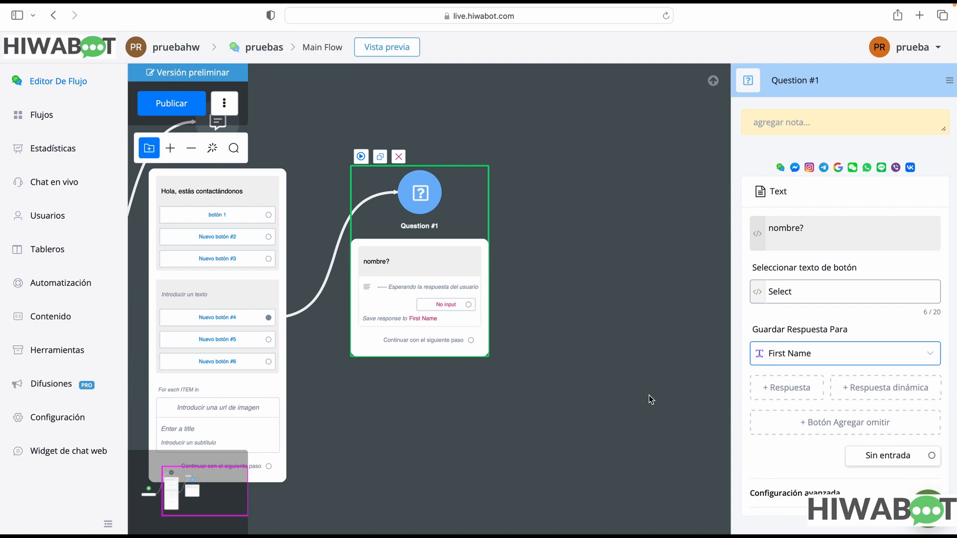
left_click(797, 453)
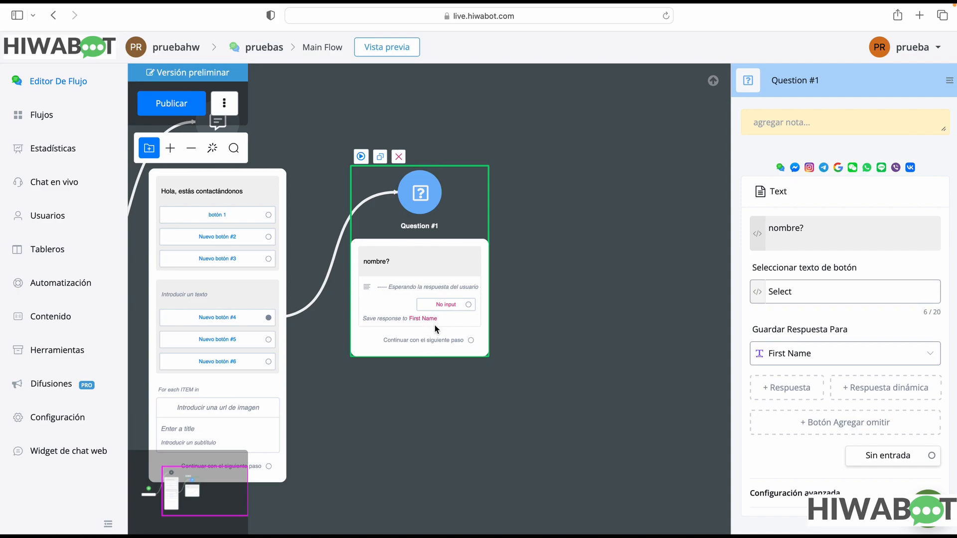
Add an Omitir skip button to the nombre? question and review the step types it can lead to
left_click(860, 431)
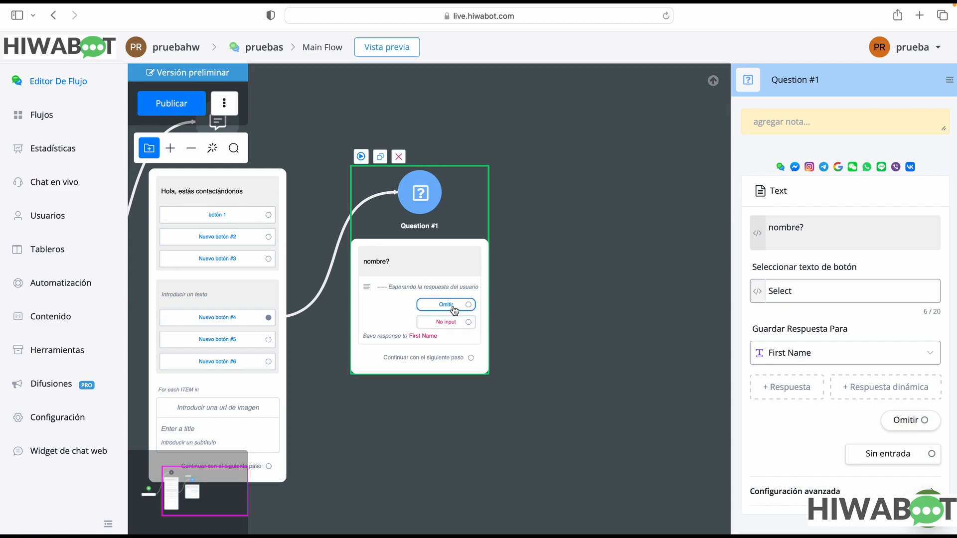
left_click_drag(469, 304, 532, 280)
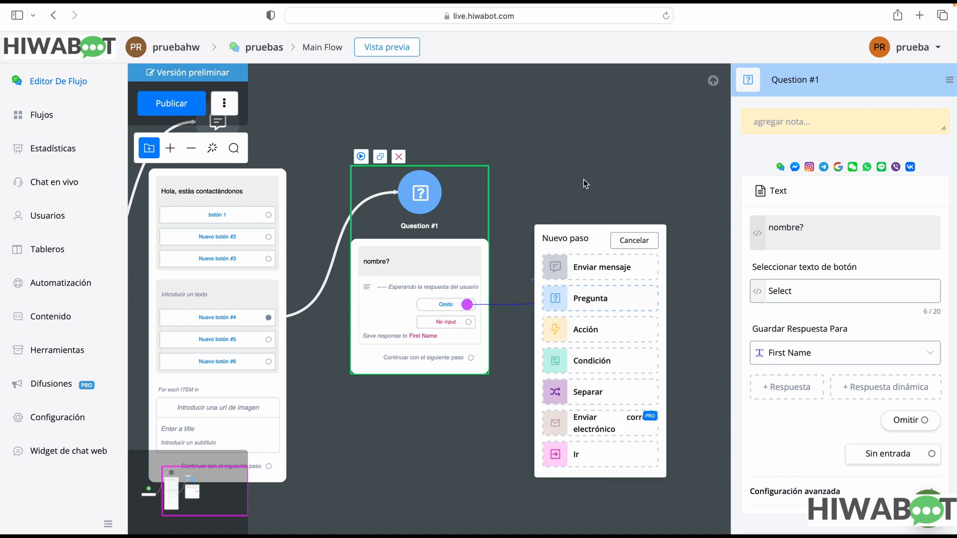
left_click(504, 293)
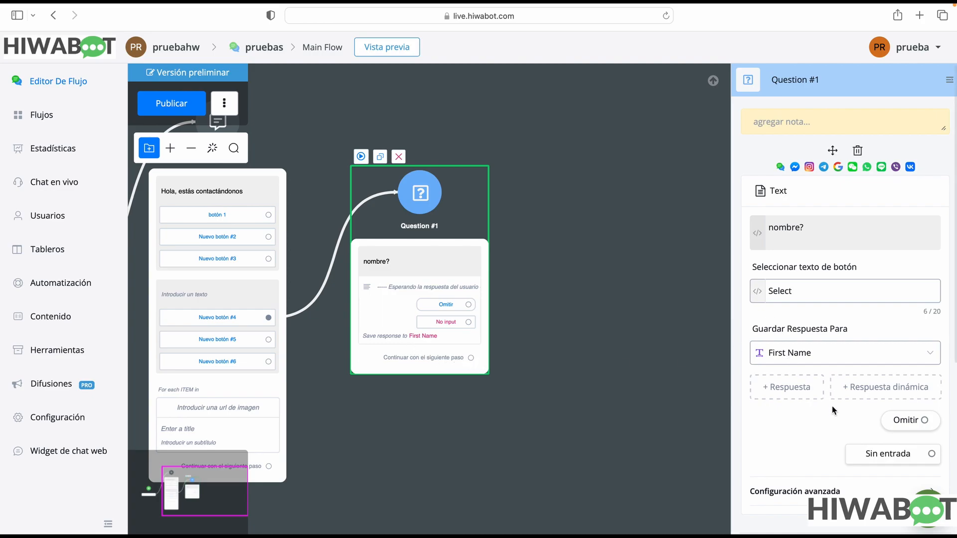
Examine the other question types available for Question #1, including Número, Correo electrónico, Teléfono and Fecha y hora
scroll(831, 405, "down", 2)
scroll(826, 402, "down", 3)
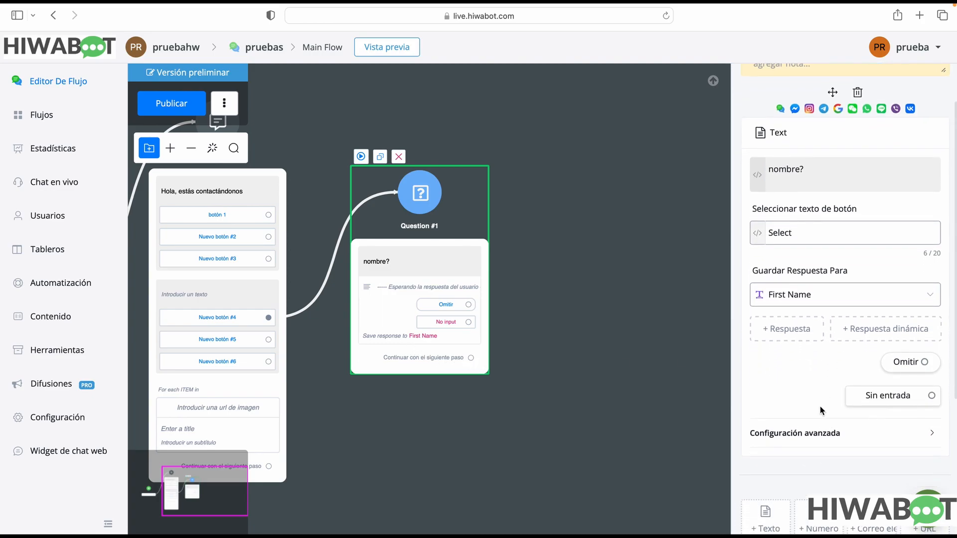
scroll(779, 369, "down", 1)
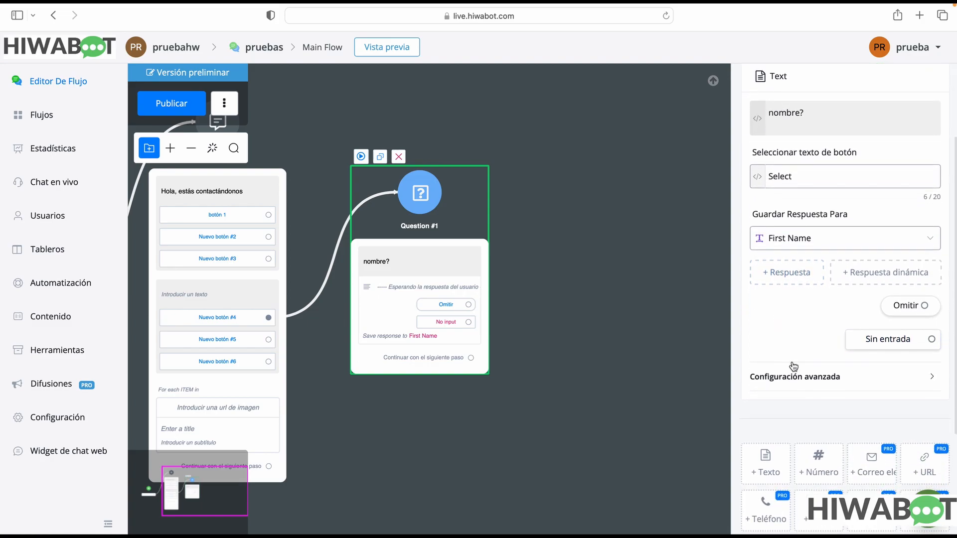
mouse_move(819, 462)
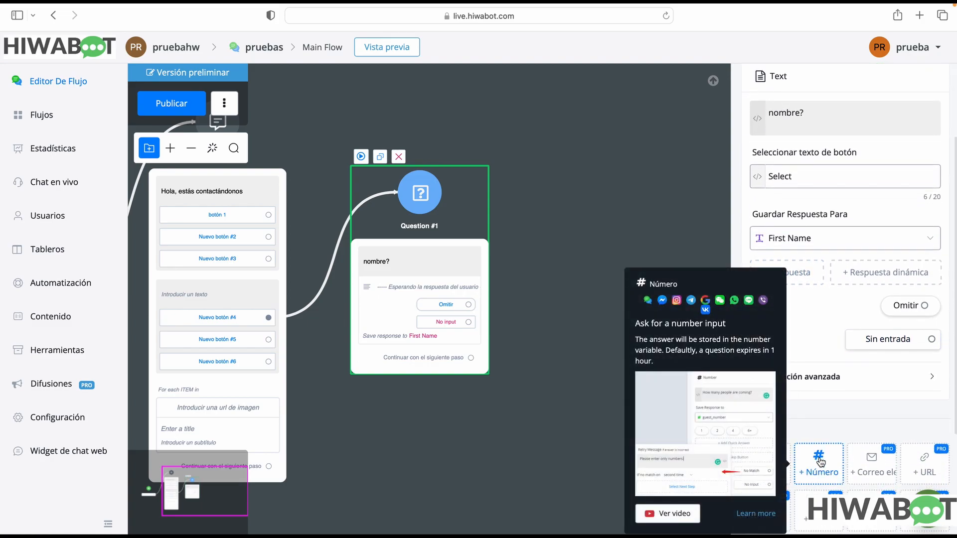
mouse_move(886, 475)
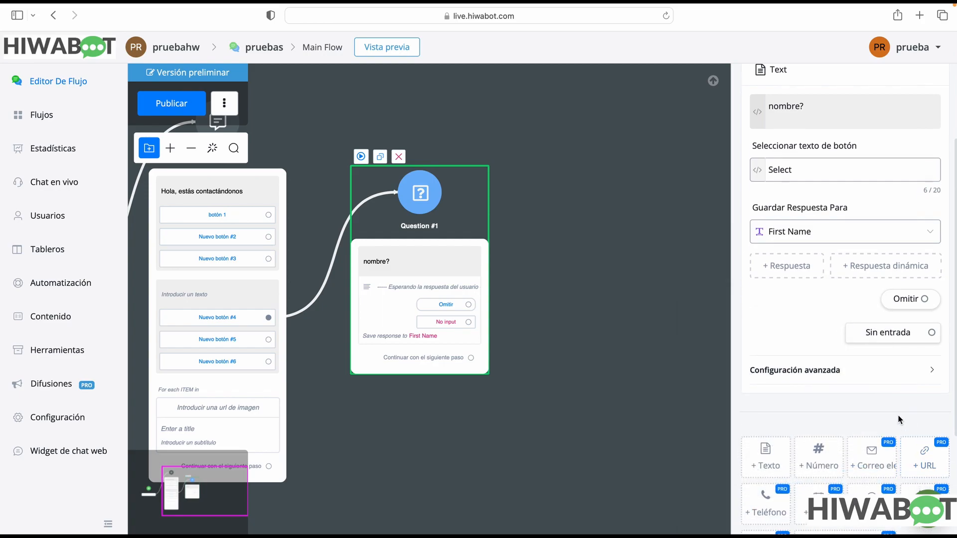
scroll(898, 417, "down", 2)
mouse_move(871, 423)
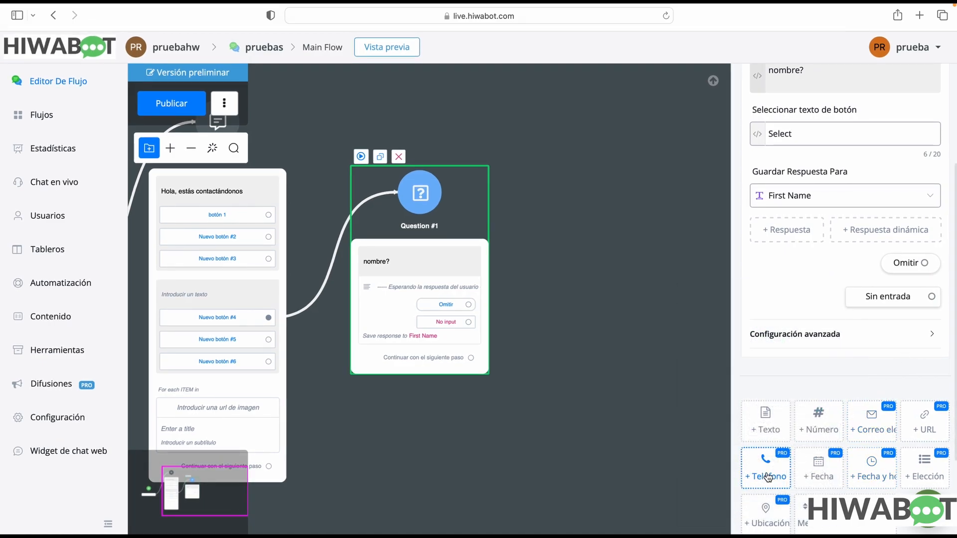
mouse_move(767, 477)
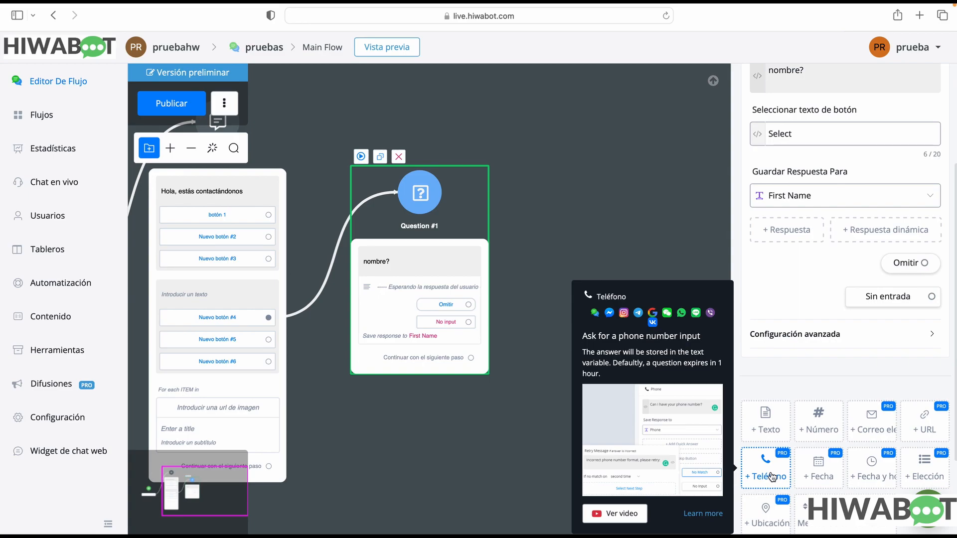
mouse_move(823, 426)
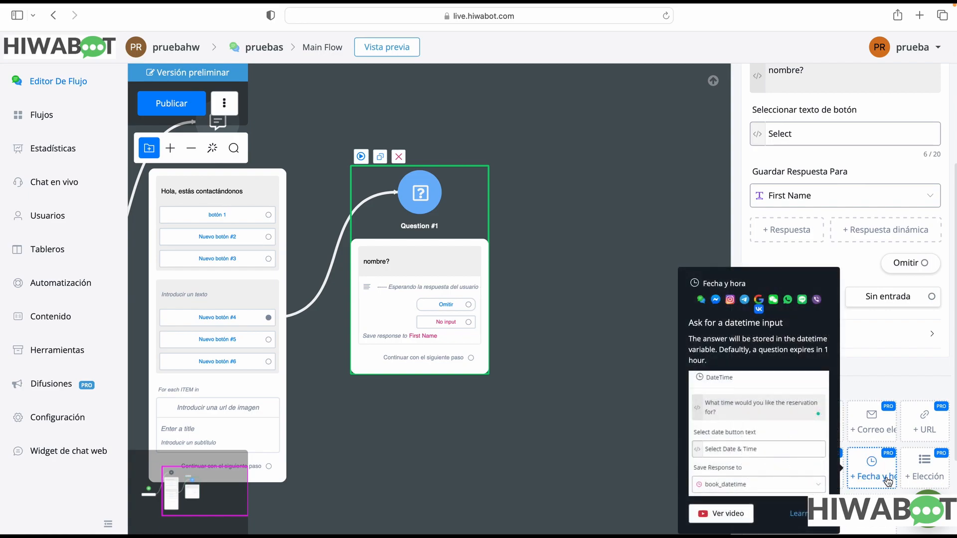
Add an Elección question below the nombre? question and expand its advanced configuration
scroll(924, 478, "down", 1)
left_click(925, 476)
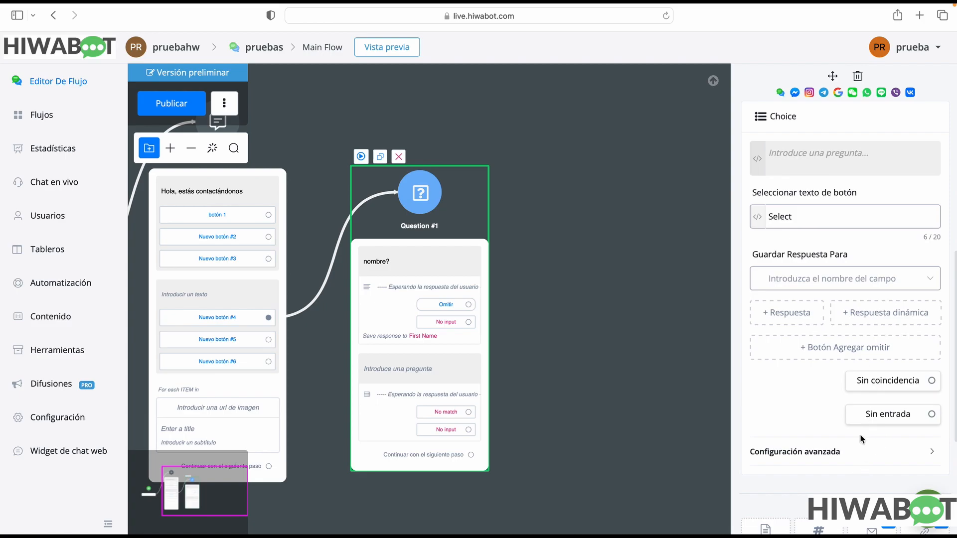
scroll(842, 459, "down", 1)
left_click(845, 426)
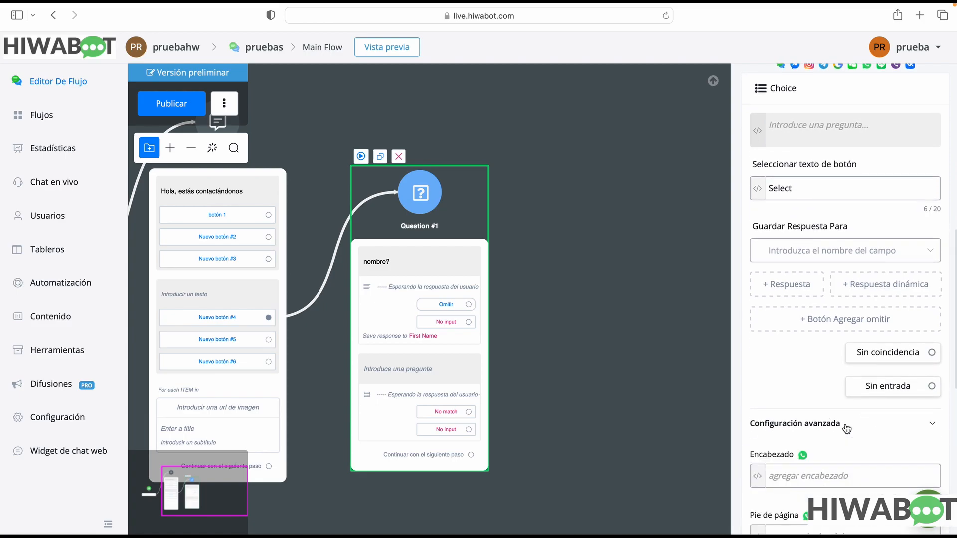
scroll(845, 438, "down", 6)
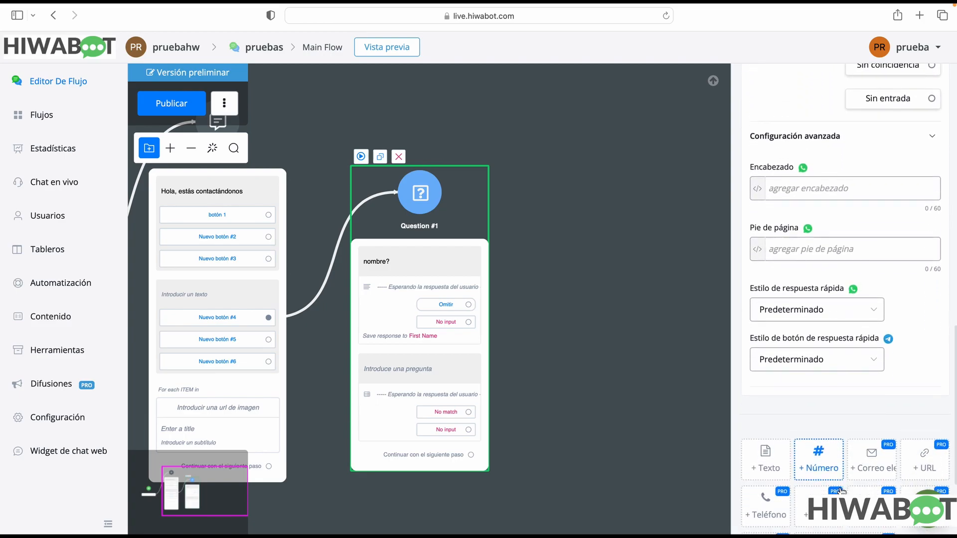
Review the choice question's WhatsApp header field and the options for its WhatsApp quick reply style and Telegram quick reply button style
left_click(780, 171)
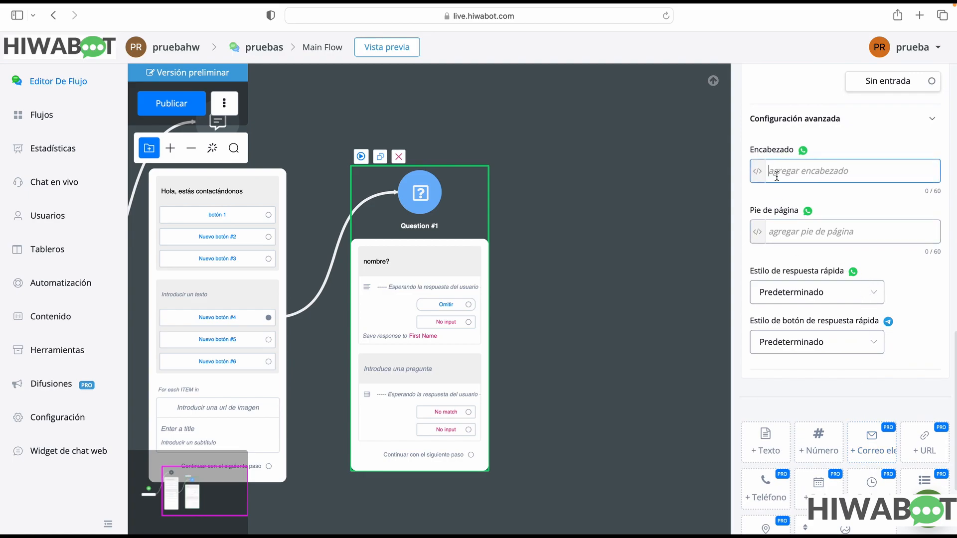
left_click(812, 299)
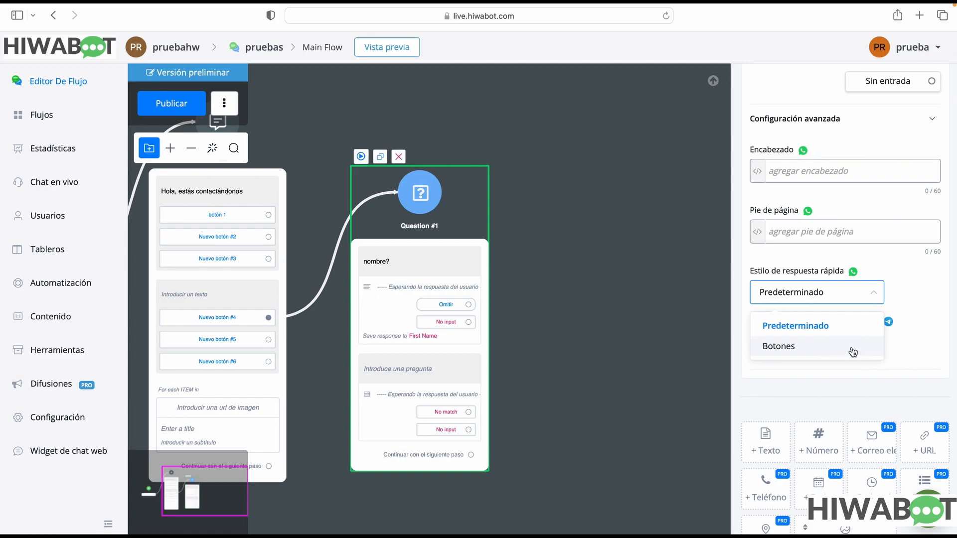
left_click(939, 297)
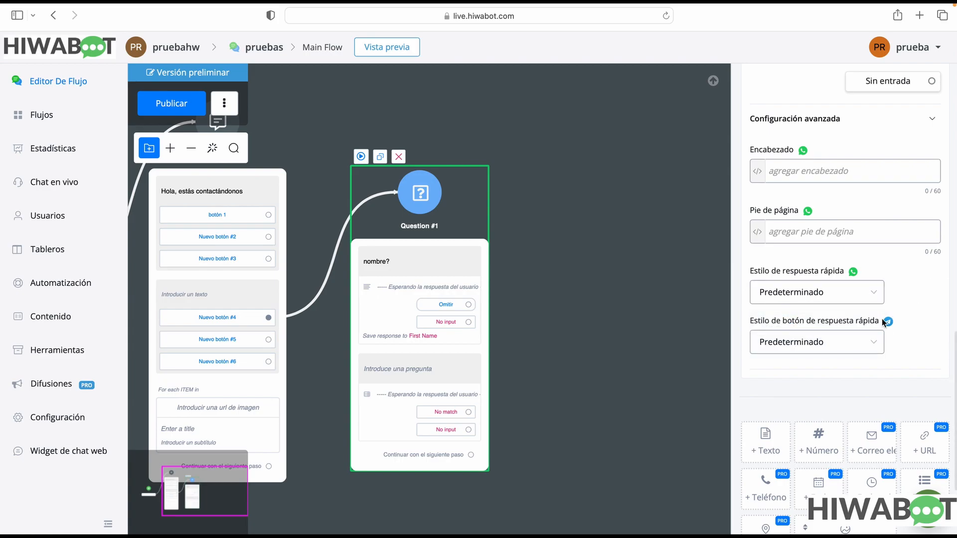
left_click(839, 353)
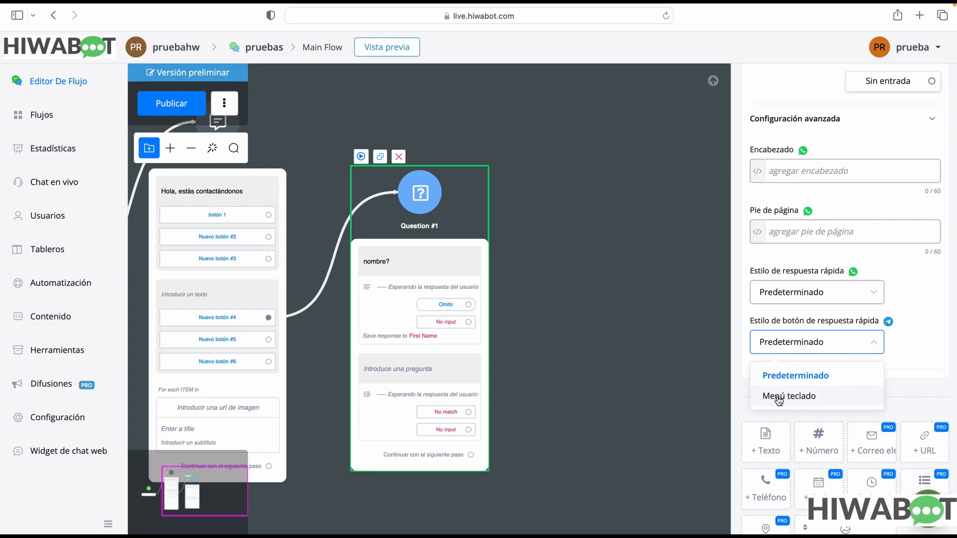
left_click(927, 368)
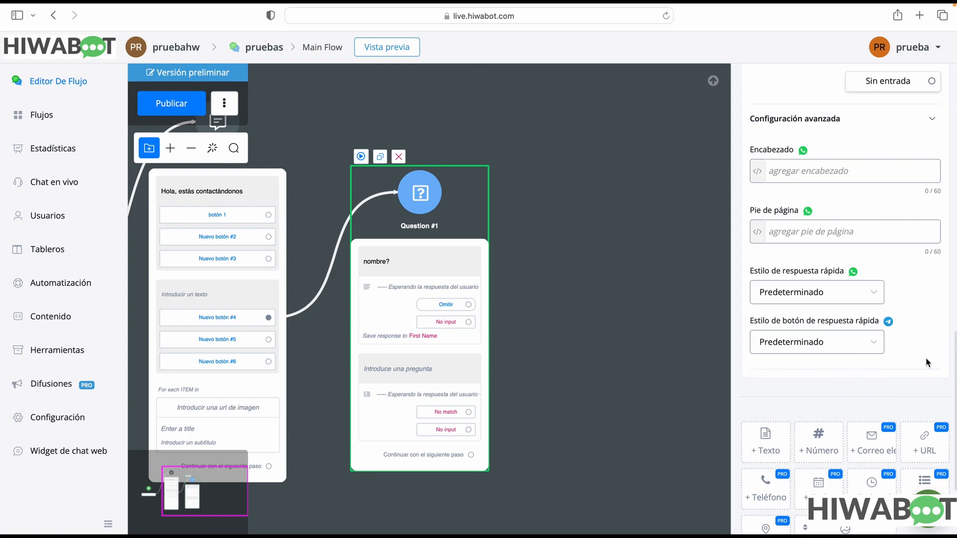
Check which media types the Medios de comunicación question can request
scroll(921, 359, "down", 3)
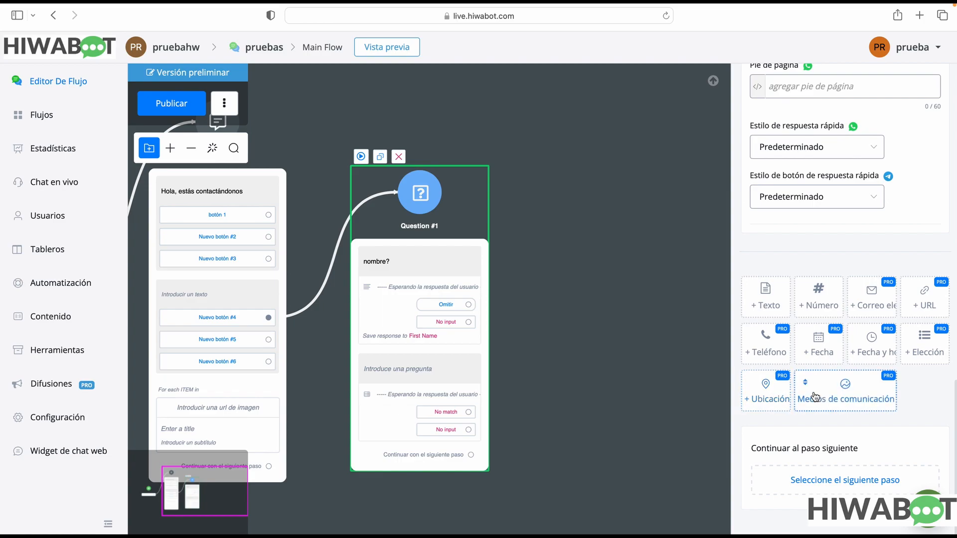
left_click(840, 396)
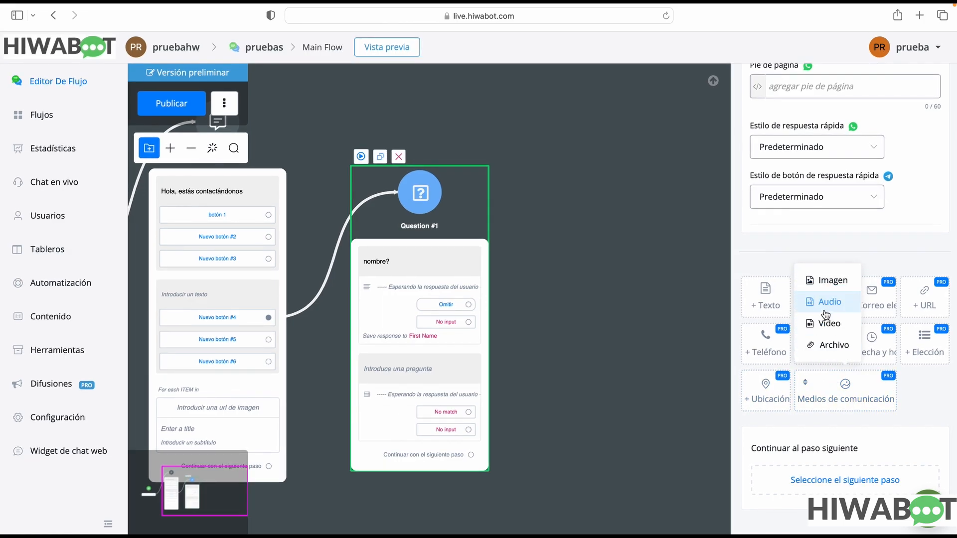
mouse_move(835, 318)
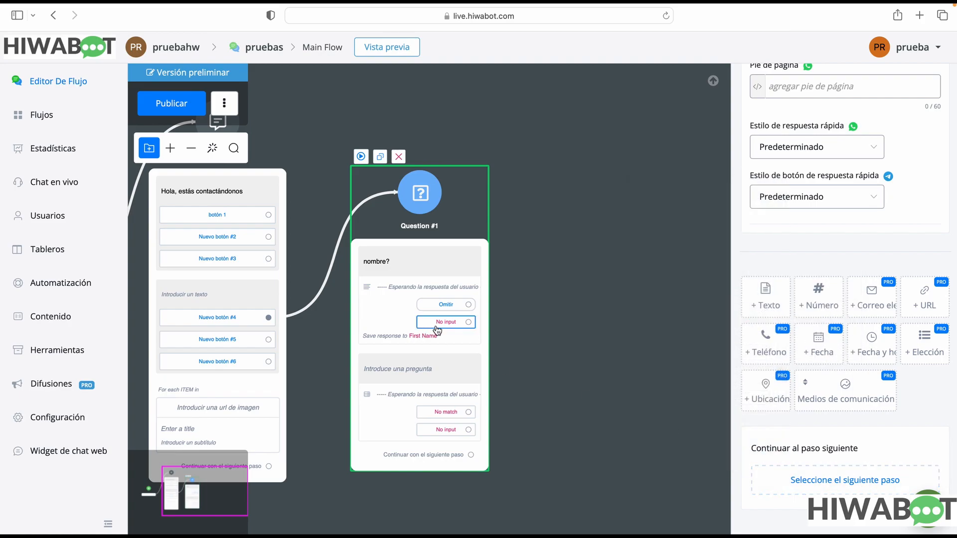
Move Question #1 higher on the canvas and connect its Continuar con el siguiente paso output to a new Acción step
left_click_drag(397, 343, 396, 249)
mouse_move(860, 386)
scroll(855, 389, "up", 2)
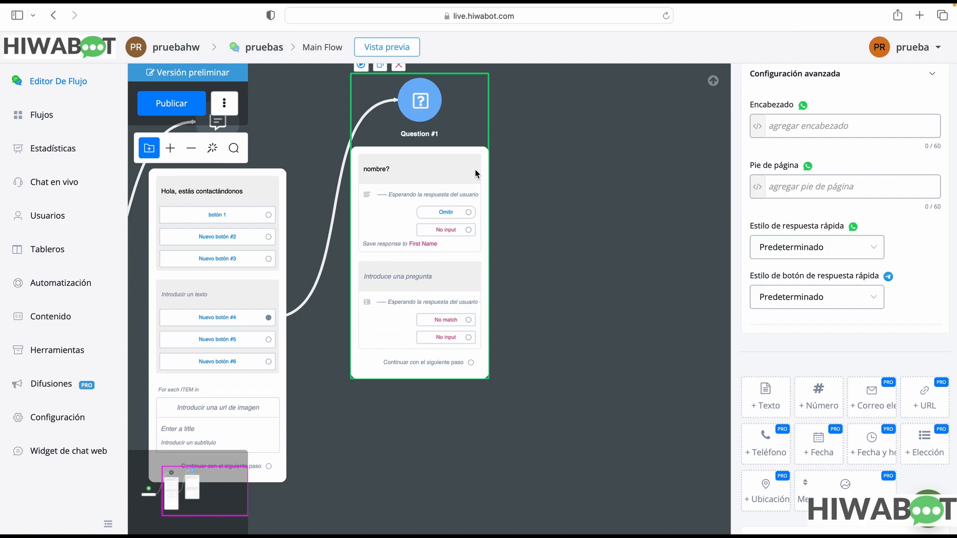
left_click_drag(448, 251, 407, 255)
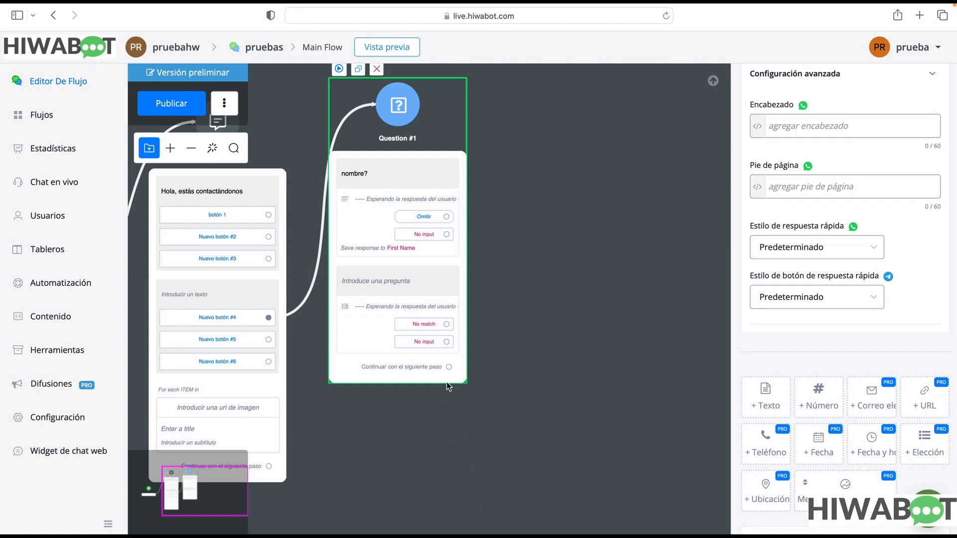
left_click_drag(449, 367, 541, 344)
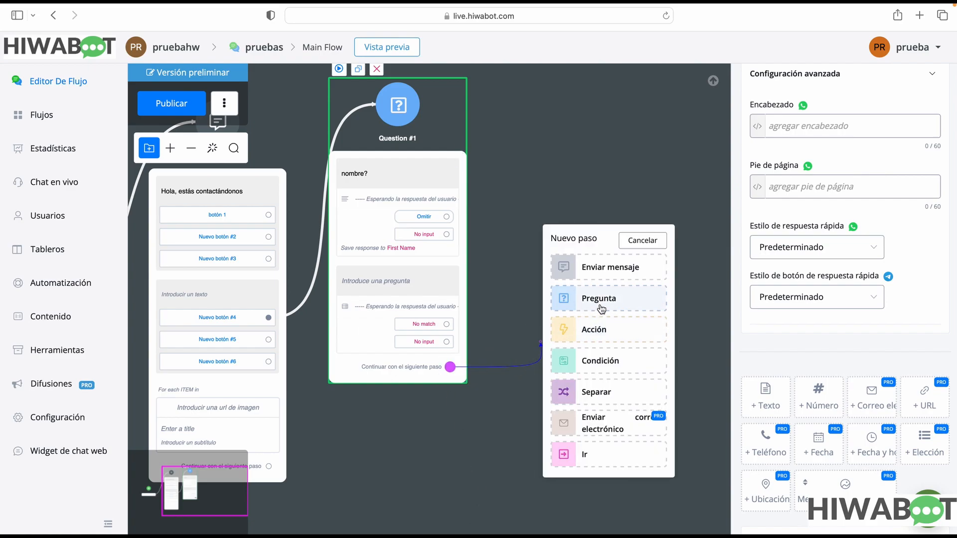
left_click(576, 454)
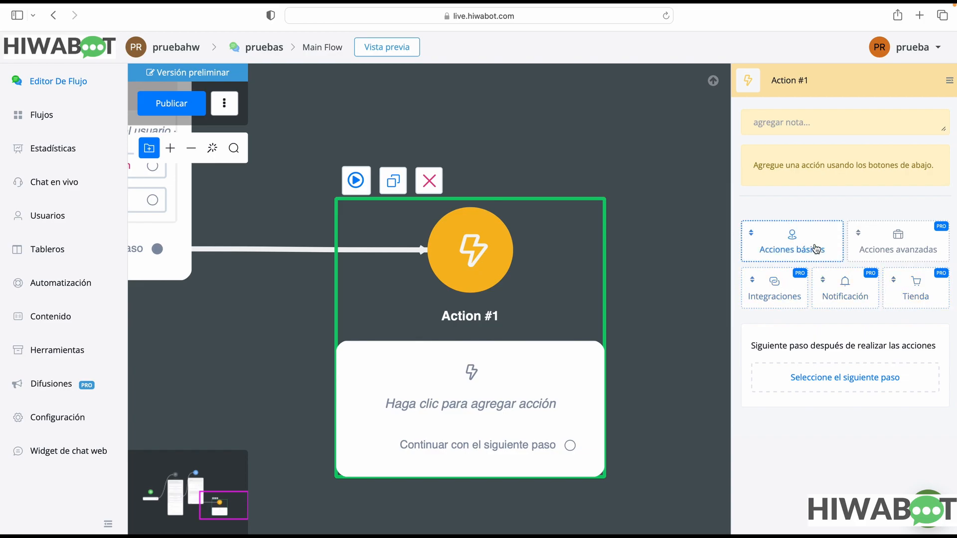
Check the advanced actions group, note field and editable name of the Action #1 step
left_click(897, 245)
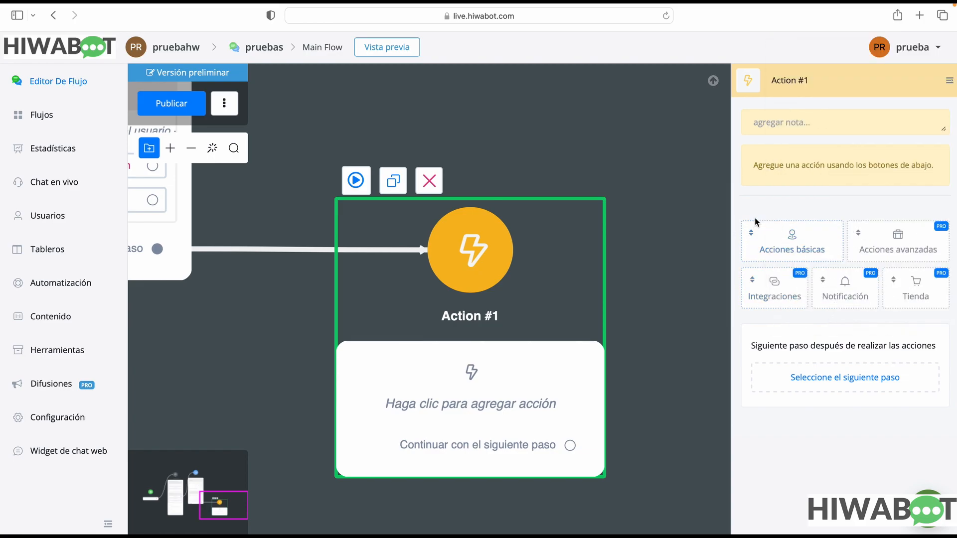
left_click(801, 131)
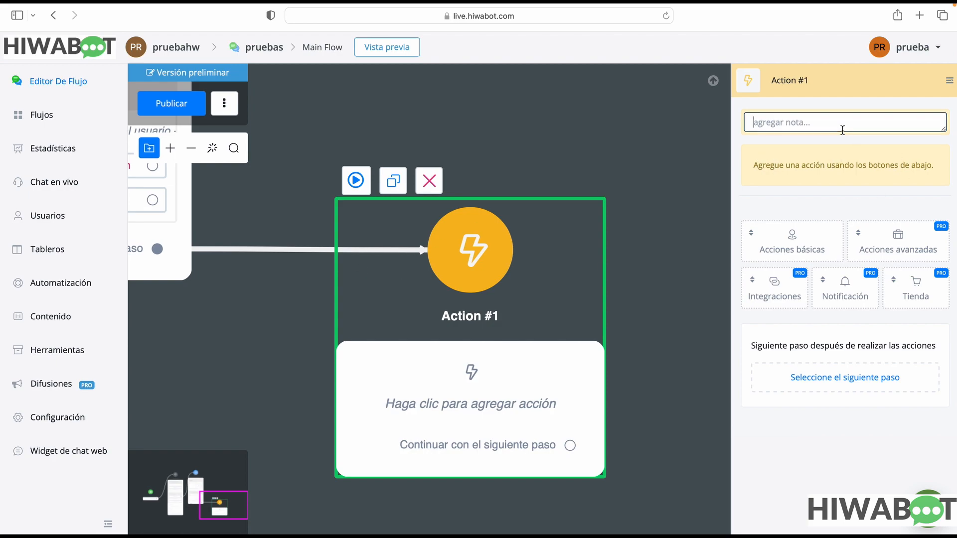
left_click_drag(807, 82, 723, 82)
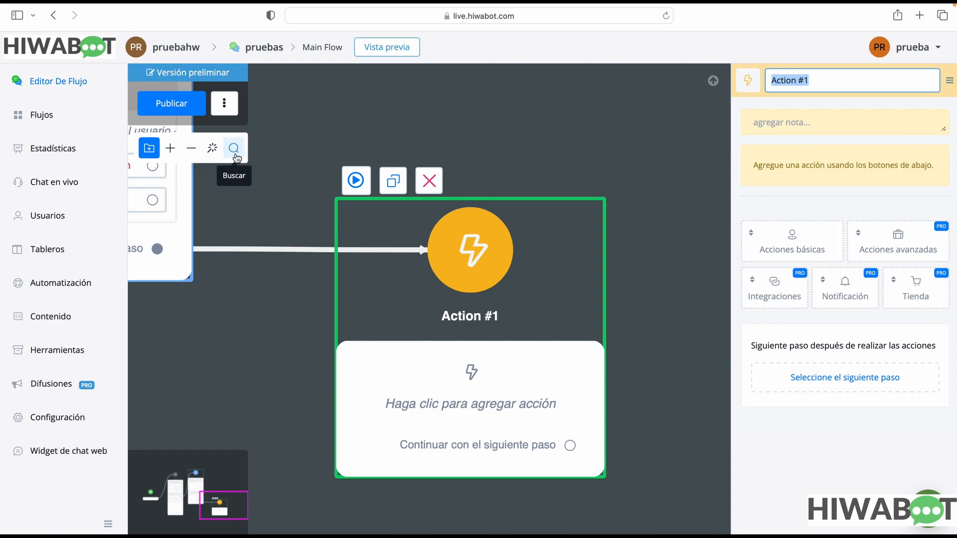
Look through the full list of basic actions offered for Action #1
left_click(780, 242)
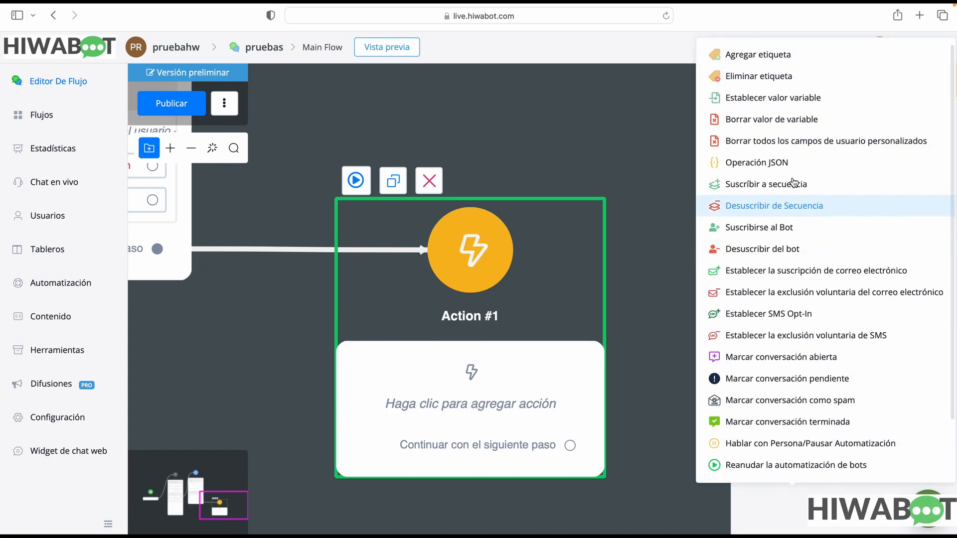
left_click(805, 248)
left_click(805, 248)
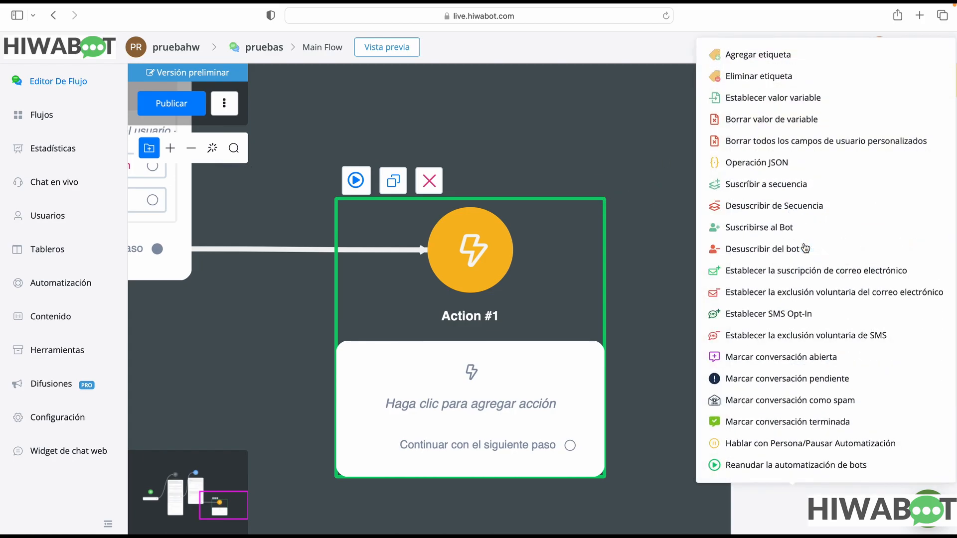
scroll(823, 449, "down", 2)
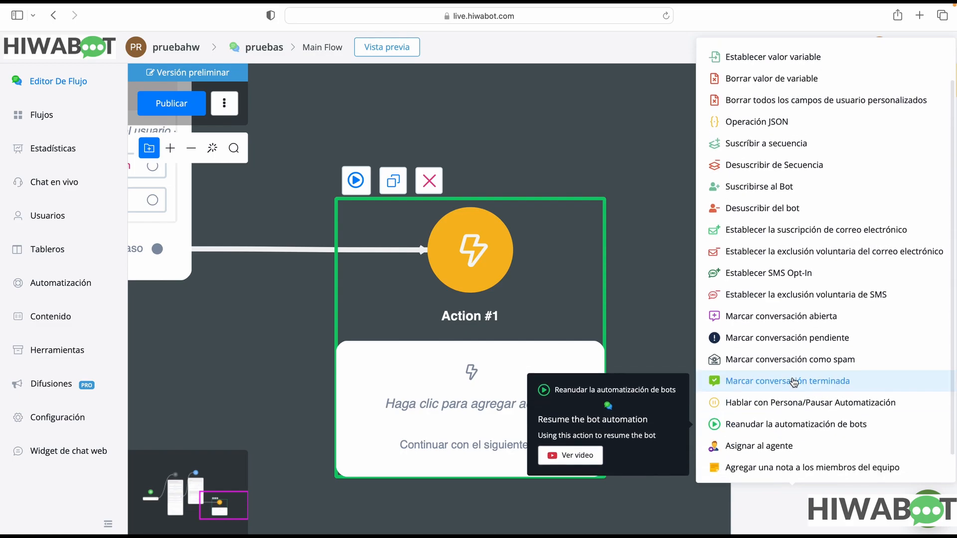
scroll(795, 378, "up", 2)
scroll(795, 379, "up", 1)
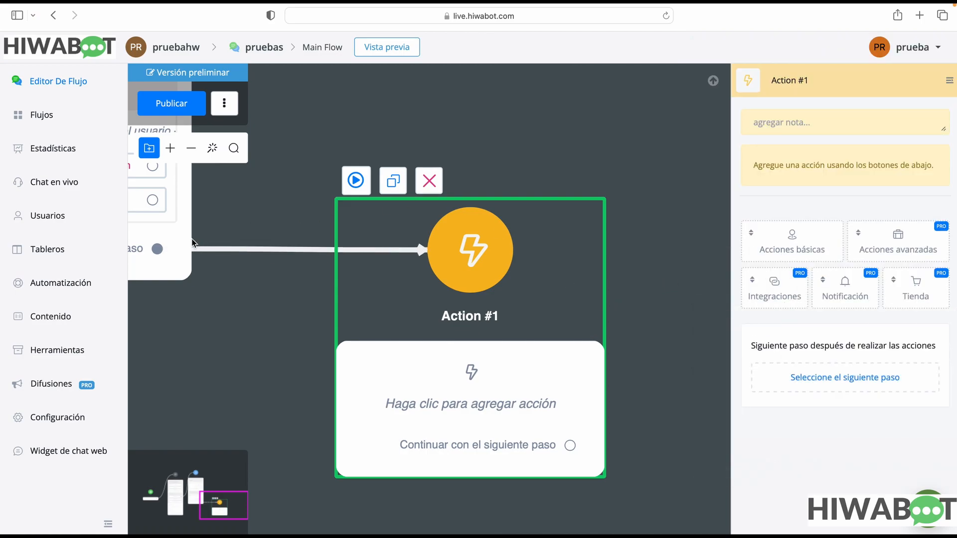
Rearrange the canvas so that Question #1 sits right beside the Action #1 step
left_click_drag(165, 248, 376, 283)
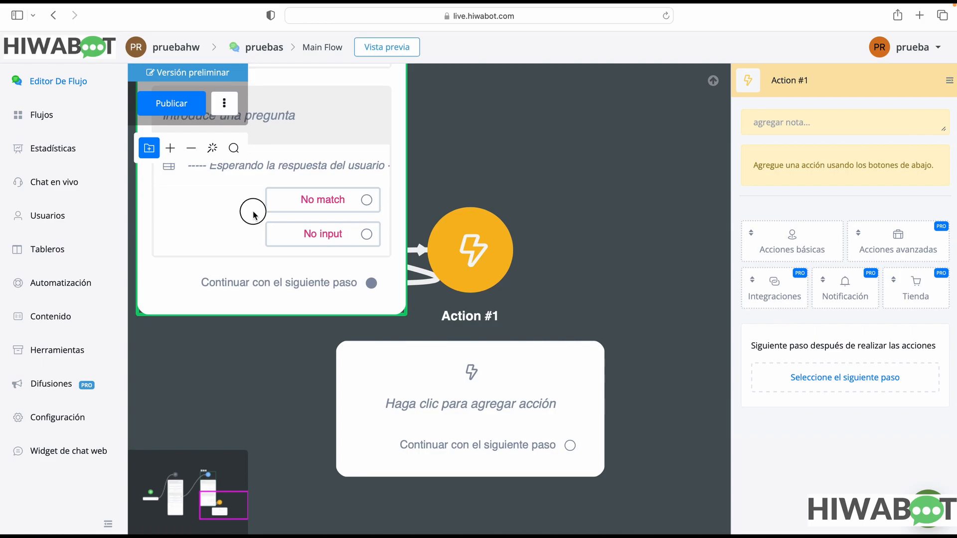
left_click_drag(253, 211, 237, 263)
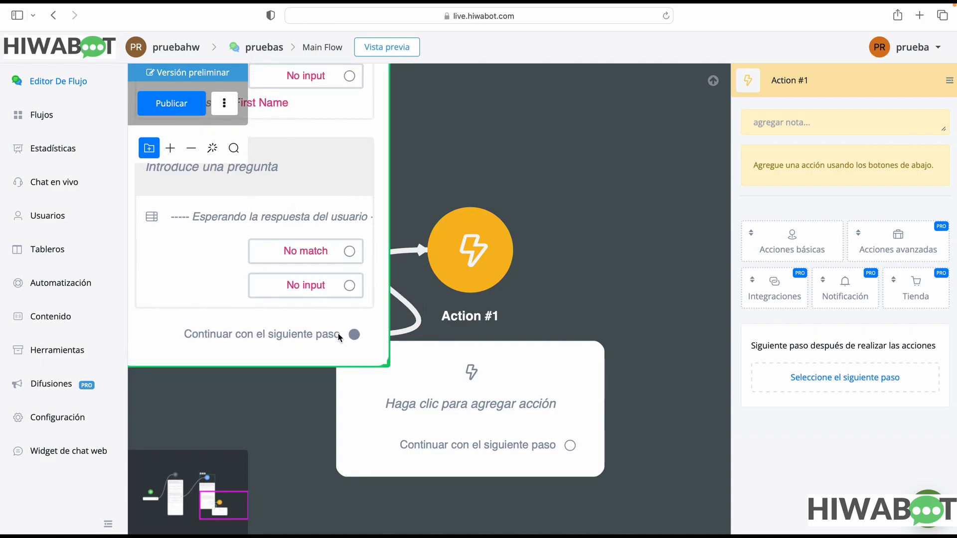
left_click(445, 295)
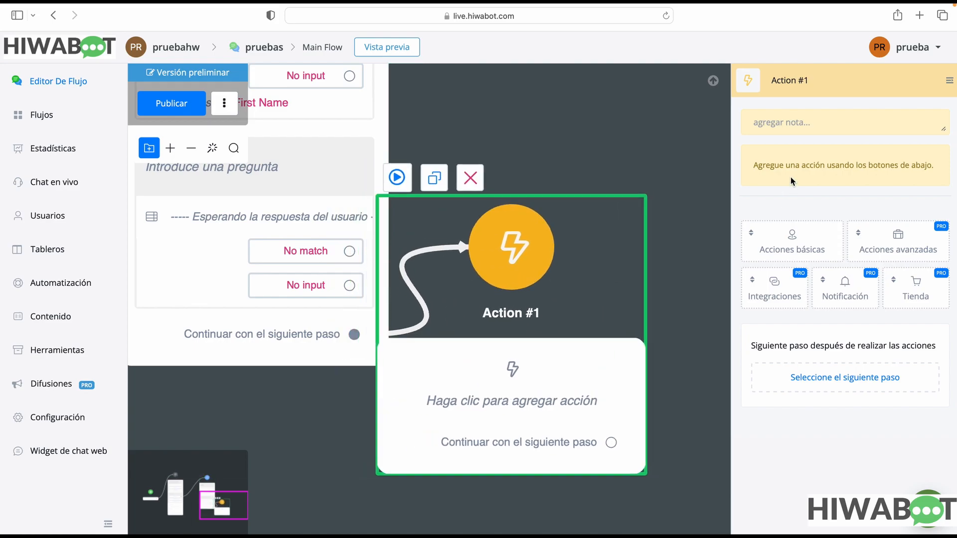
Read through the basic actions offered for Action #1, including their descriptions for clearing user fields, conversation status and pausing automation
left_click(780, 247)
mouse_move(784, 58)
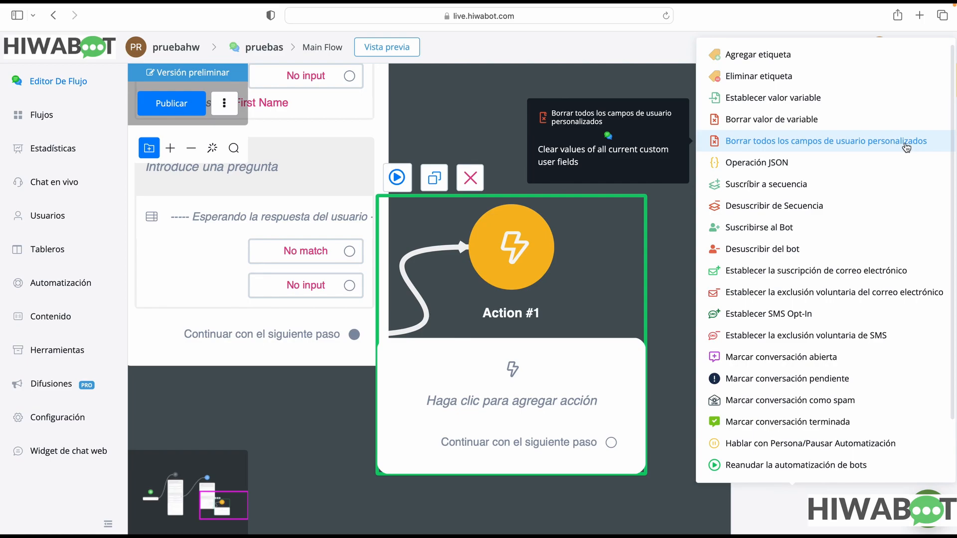
scroll(903, 147, "right", 1)
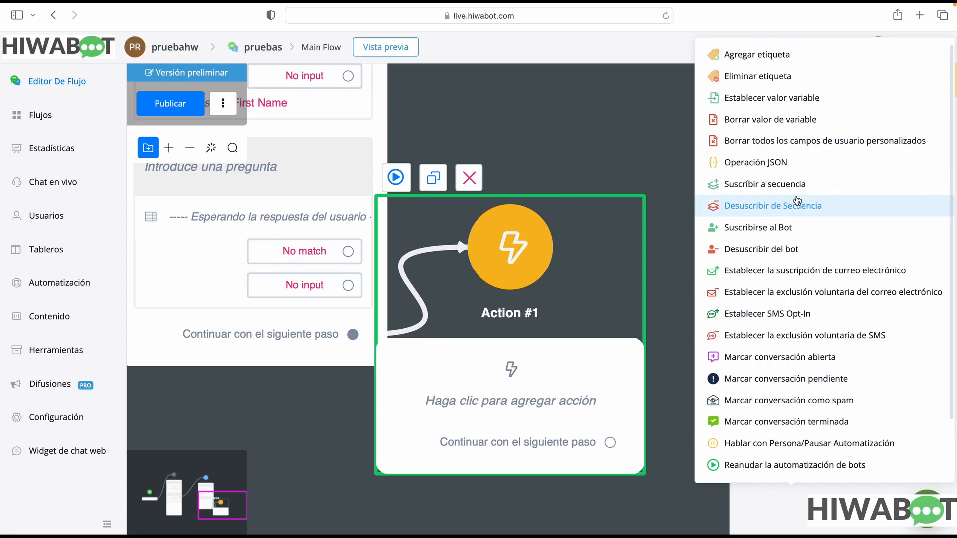
scroll(781, 190, "left", 1)
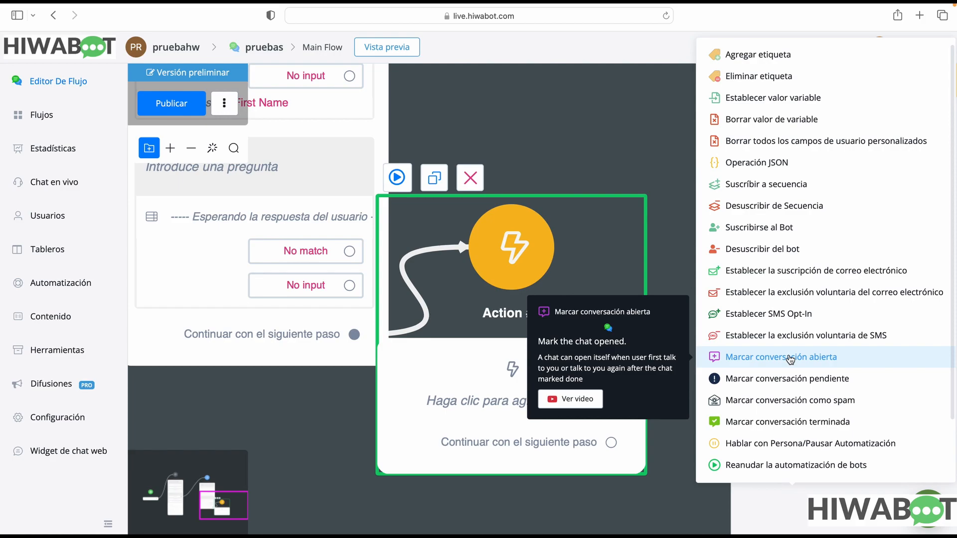
left_click(795, 257)
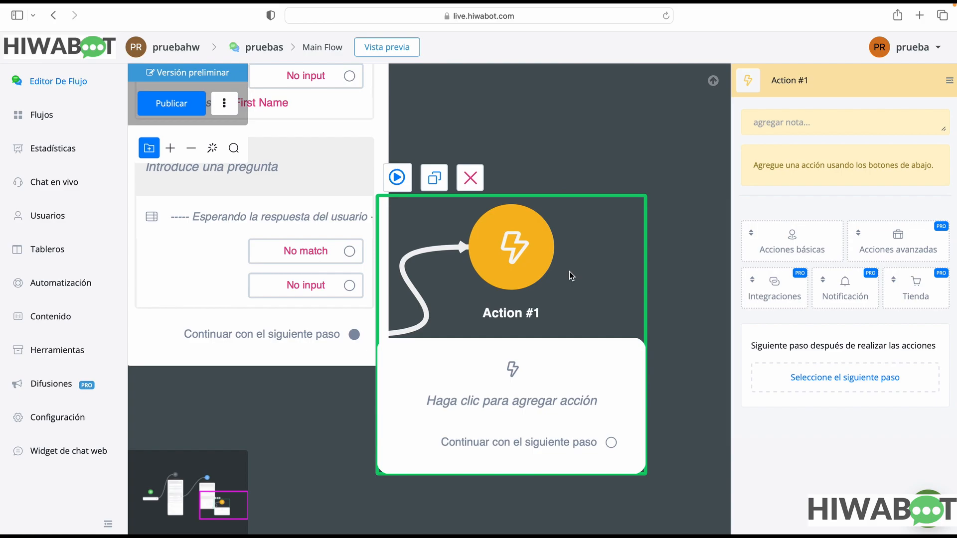
left_click(818, 253)
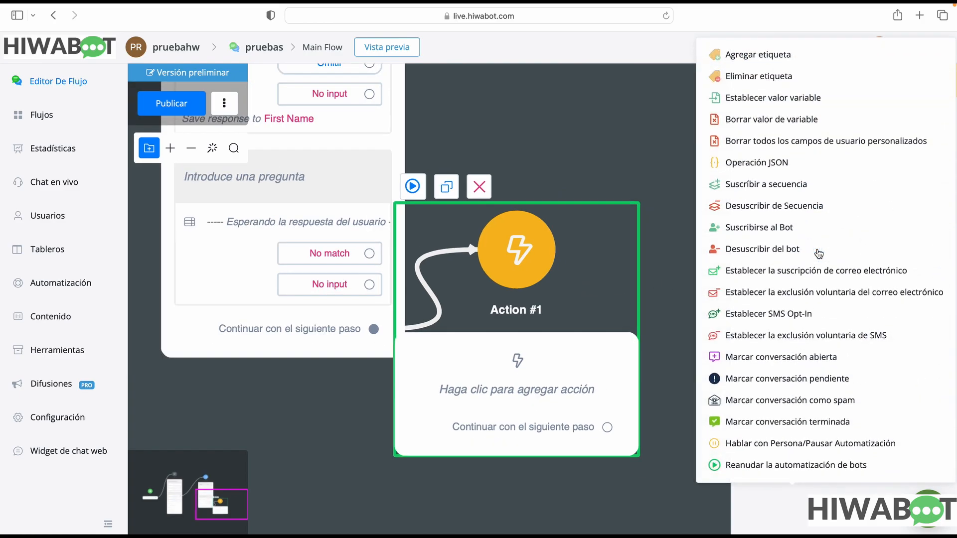
mouse_move(788, 426)
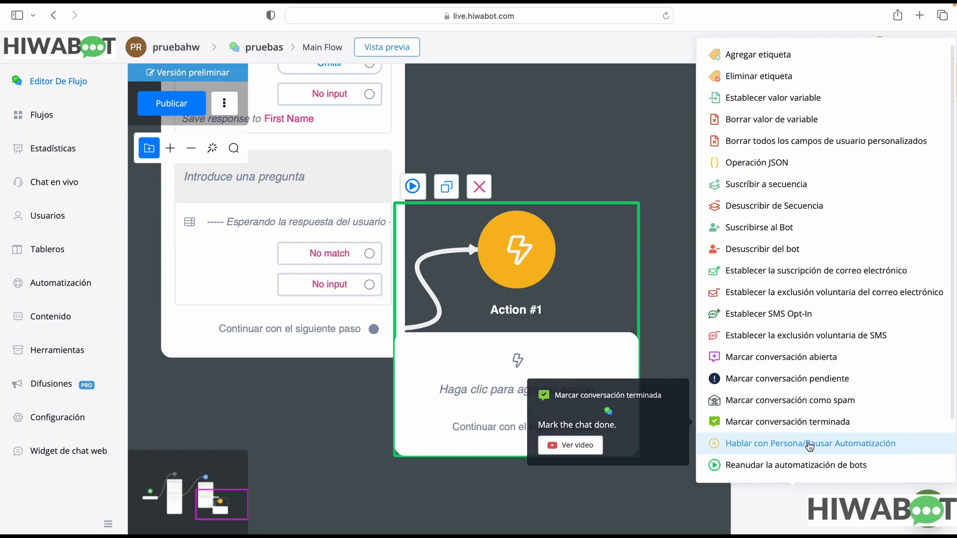
mouse_move(797, 448)
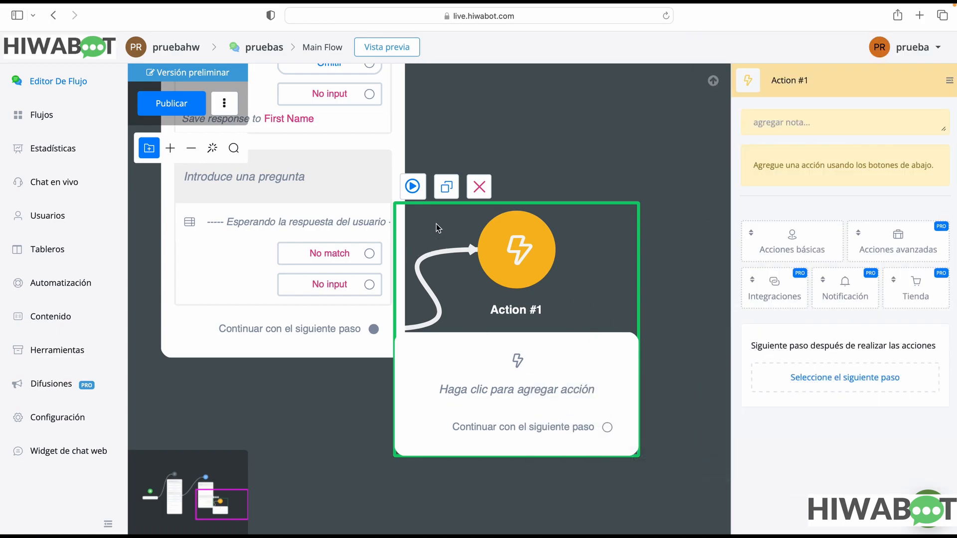
Move Action #1 clear of Question #1 and check the basic actions through to the end of the list
left_click_drag(613, 221, 676, 169)
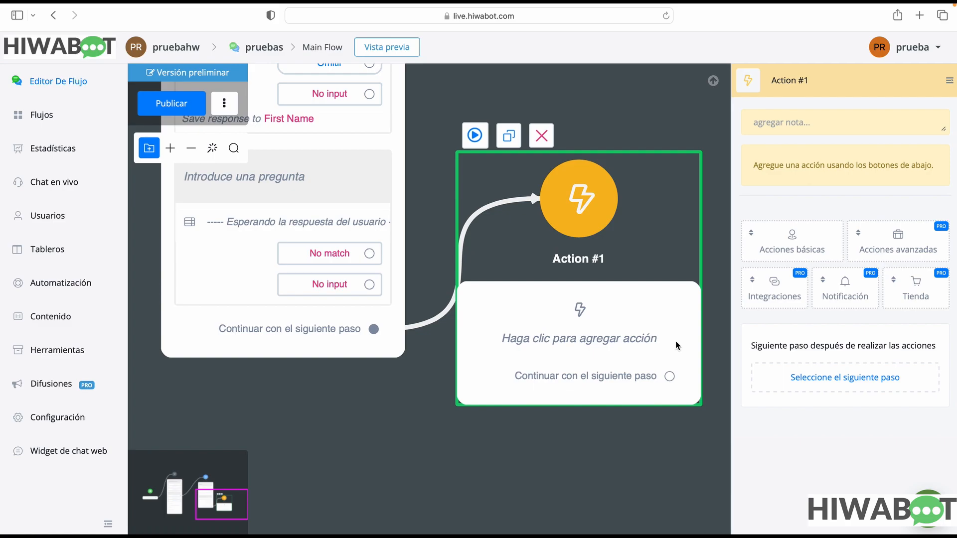
left_click(801, 252)
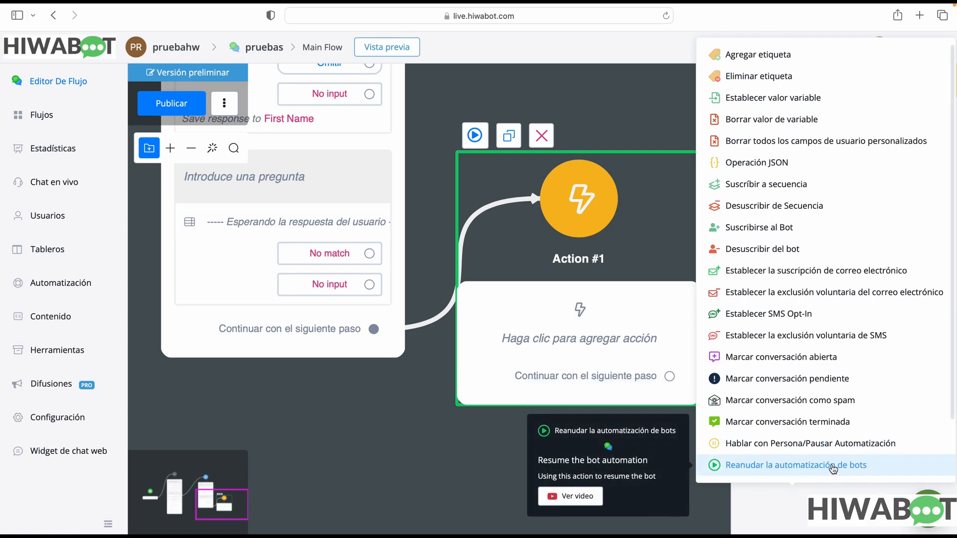
scroll(842, 467, "down", 2)
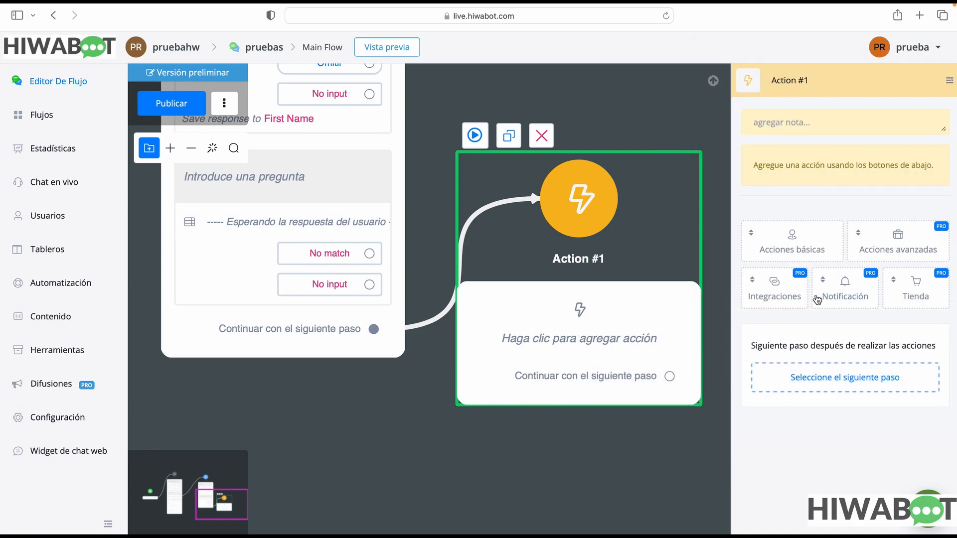
mouse_move(806, 251)
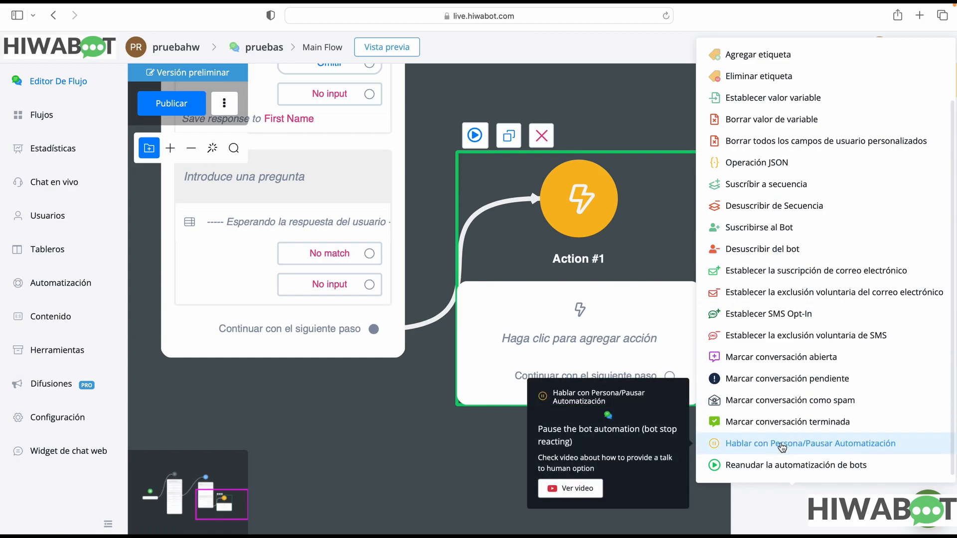
scroll(770, 464, "down", 1)
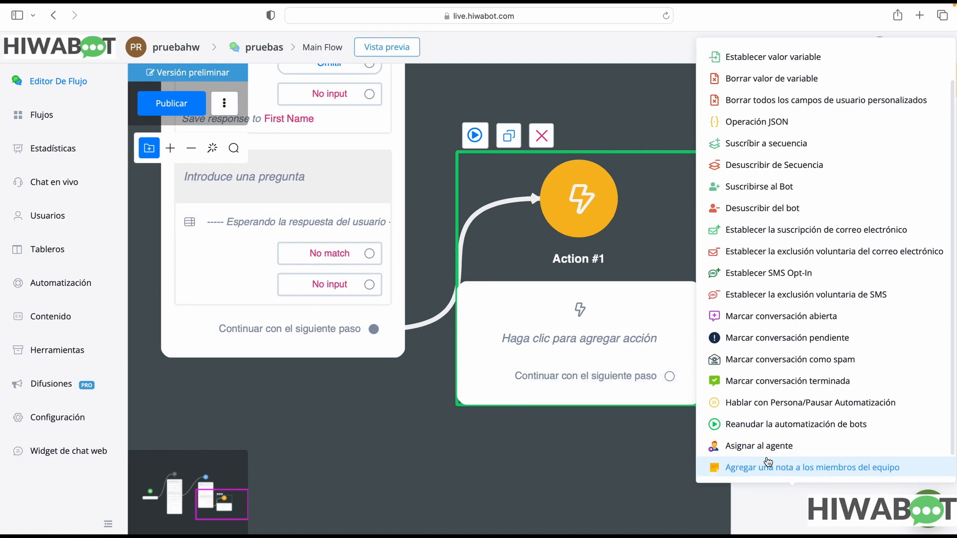
scroll(770, 450, "down", 1)
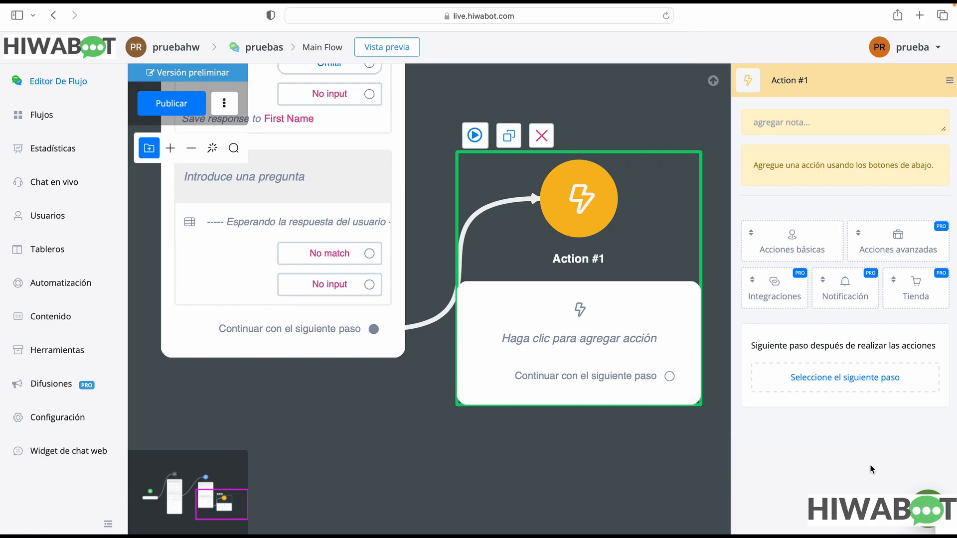
Check the store and advanced actions, and add the Retraso inteligente advanced action to Action #1
mouse_move(916, 286)
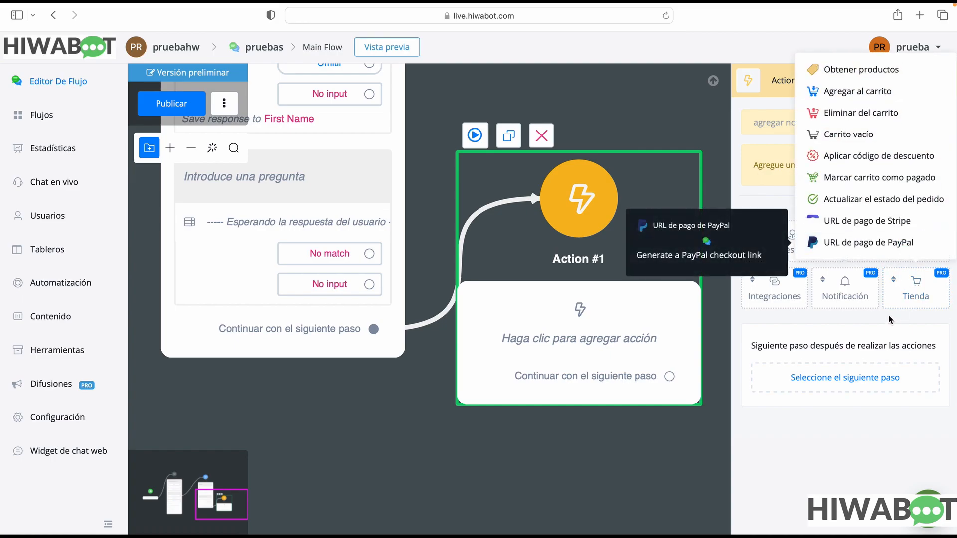
mouse_move(913, 255)
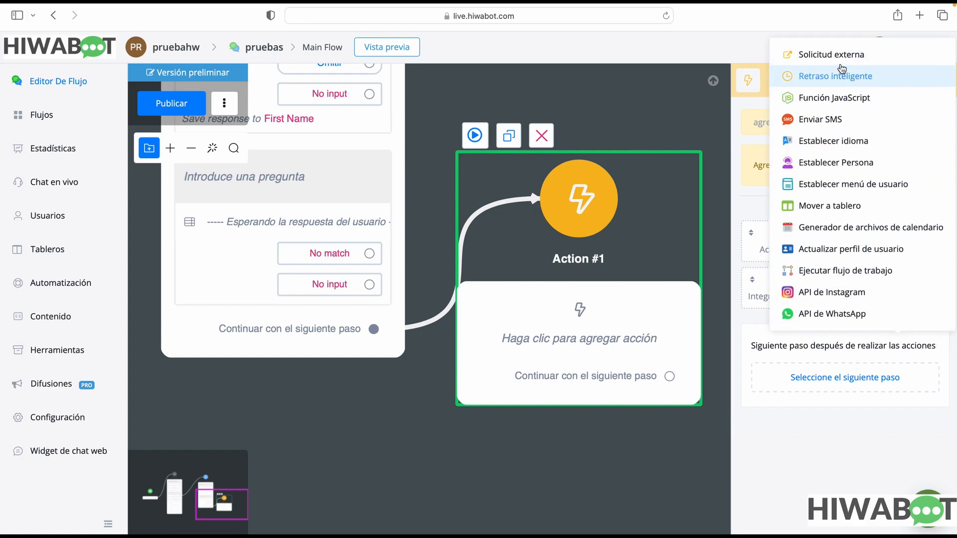
mouse_move(836, 57)
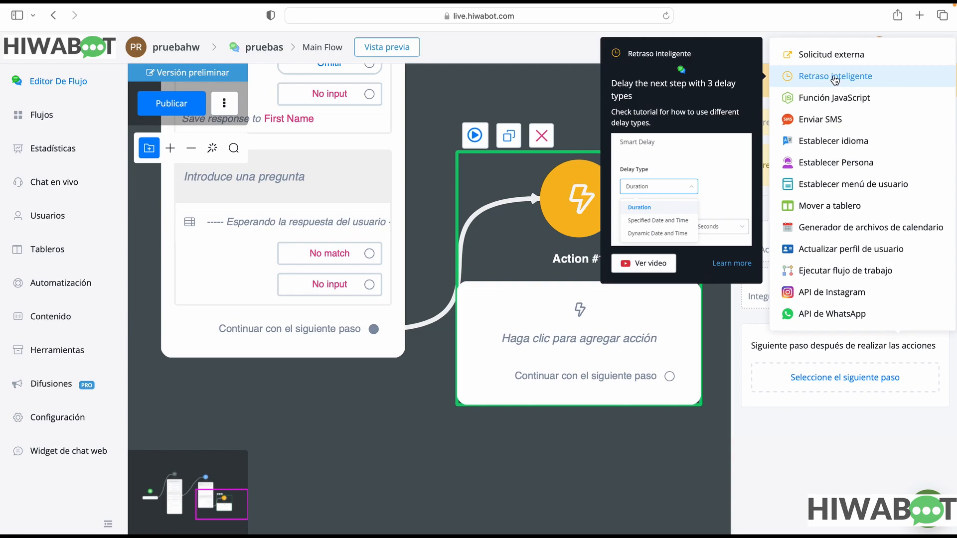
left_click(834, 78)
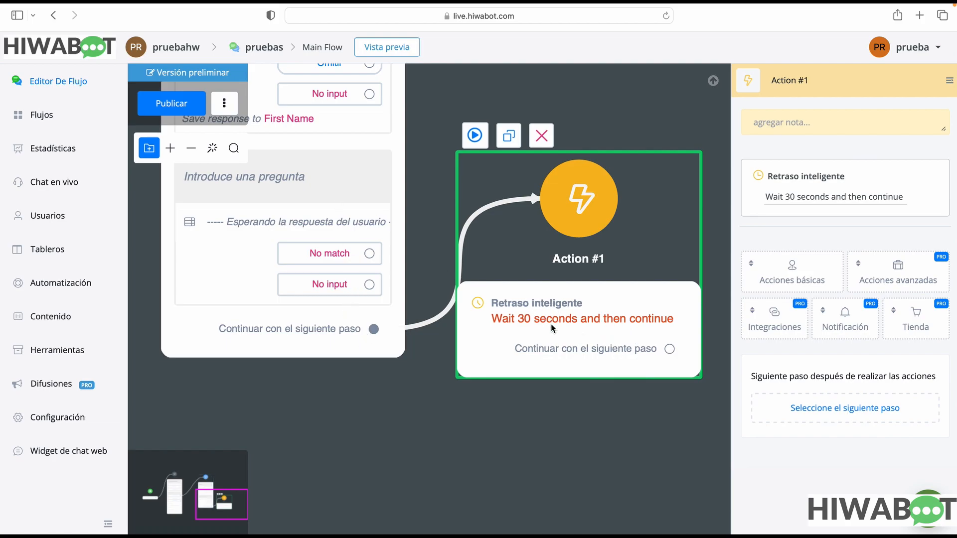
Set the Retraso inteligente duration to 15 Minutos, check the available delay types while keeping Duración, and save
left_click(842, 197)
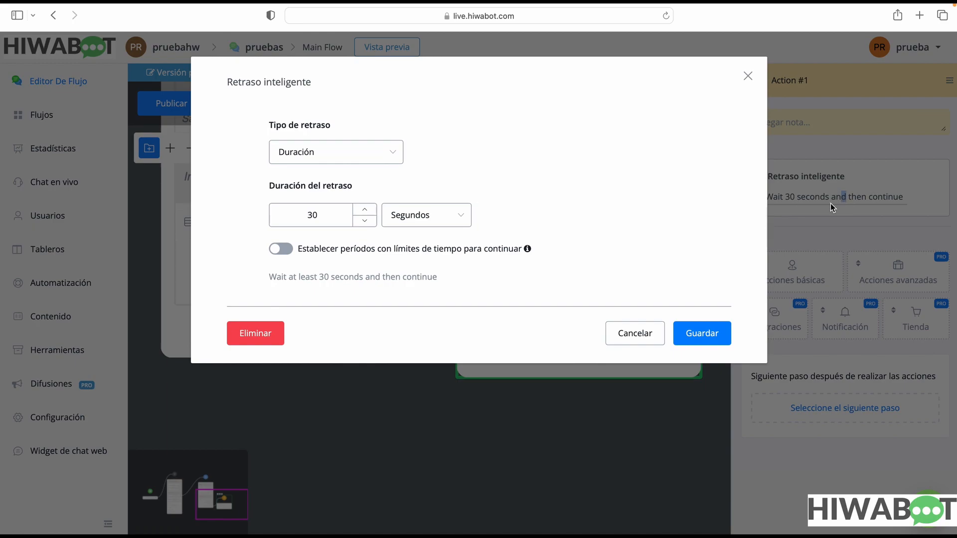
left_click(315, 214)
double_click(312, 215)
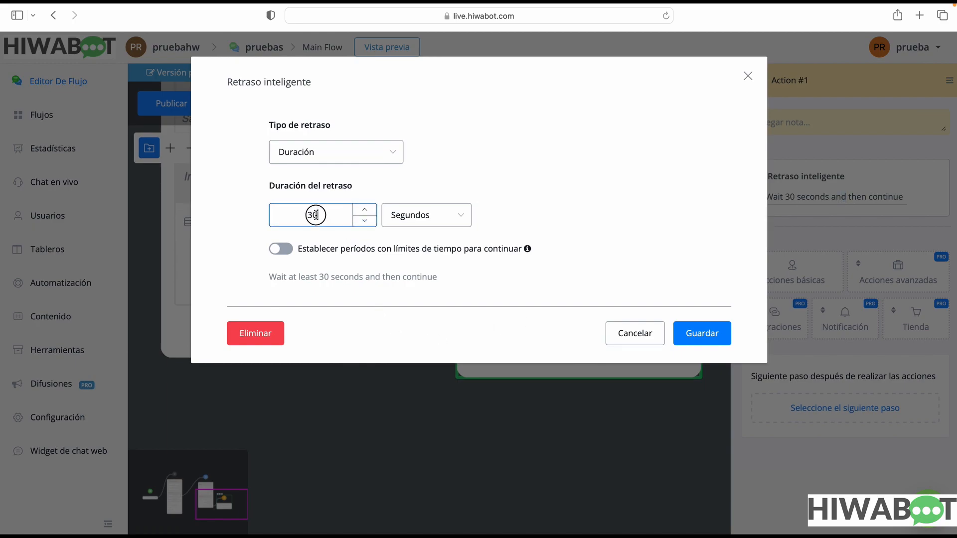
type("15")
left_click(450, 217)
left_click(434, 266)
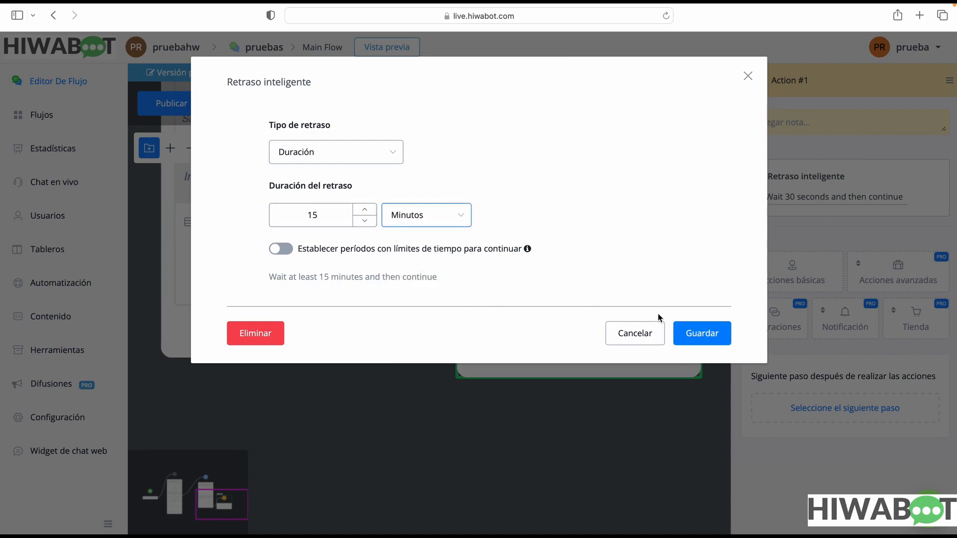
left_click(384, 157)
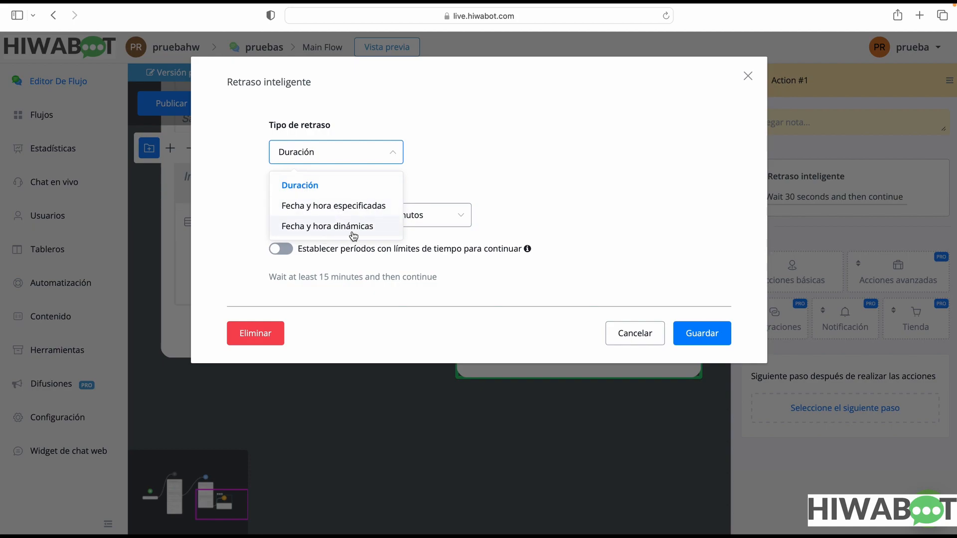
left_click(610, 251)
left_click(681, 341)
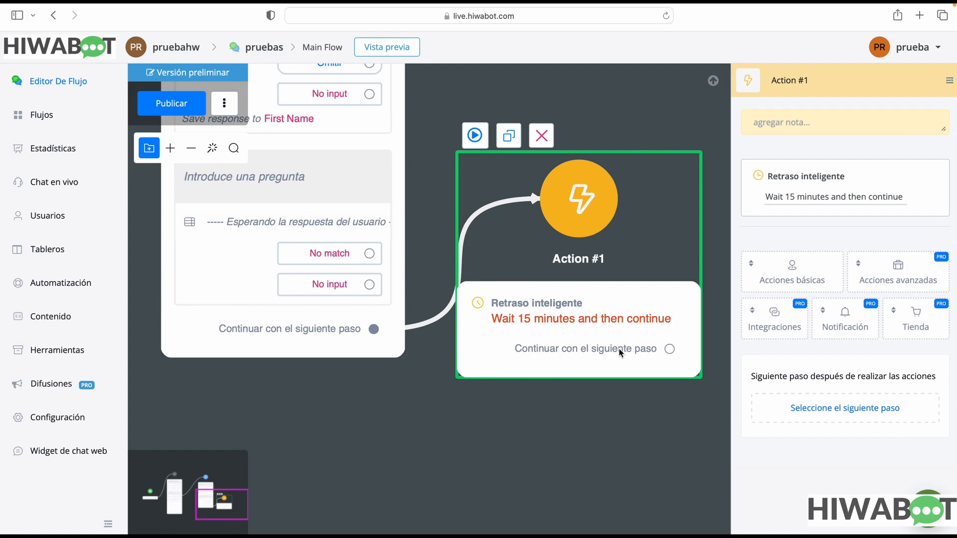
Connect the Continuar con el siguiente paso output of Action #1 to a new Acción step with the basic action Marcar conversación terminada
left_click_drag(671, 354, 664, 417)
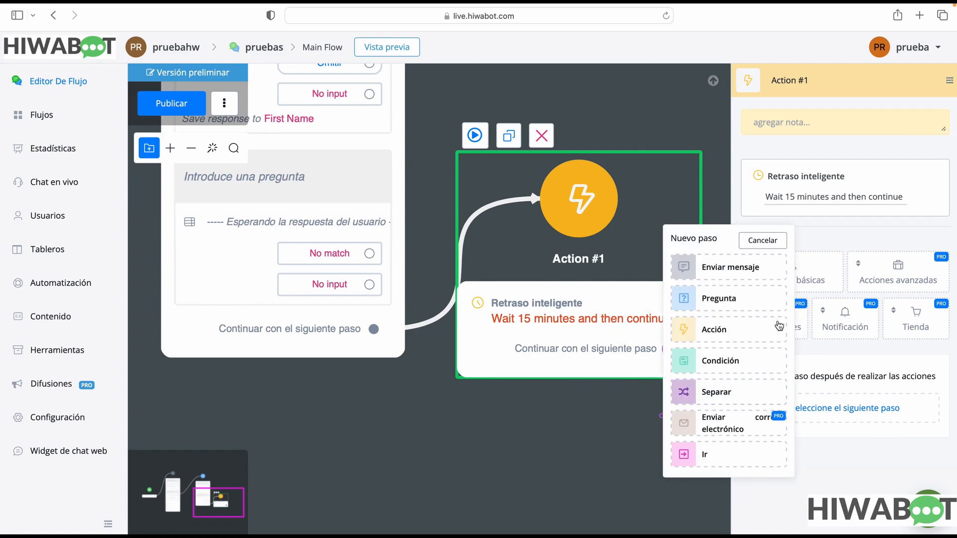
left_click(747, 332)
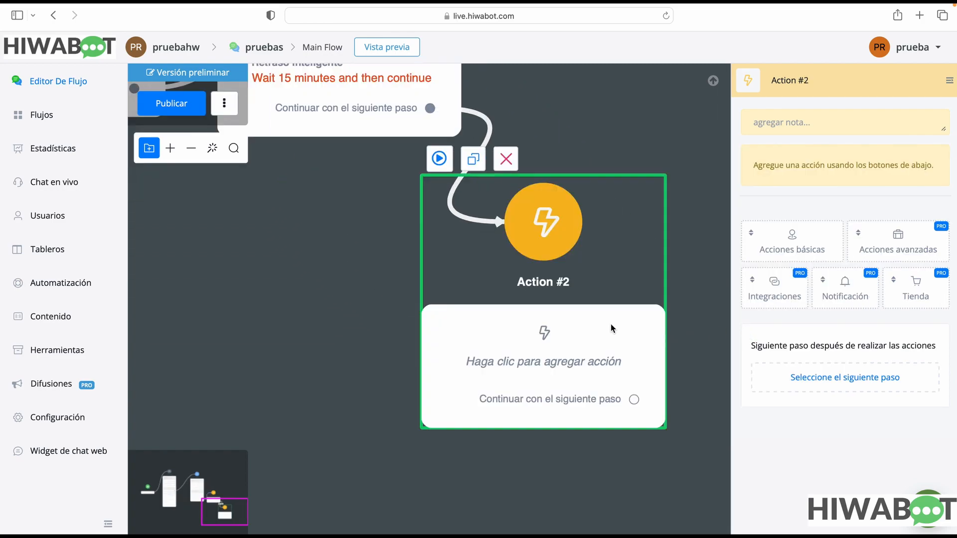
left_click(815, 242)
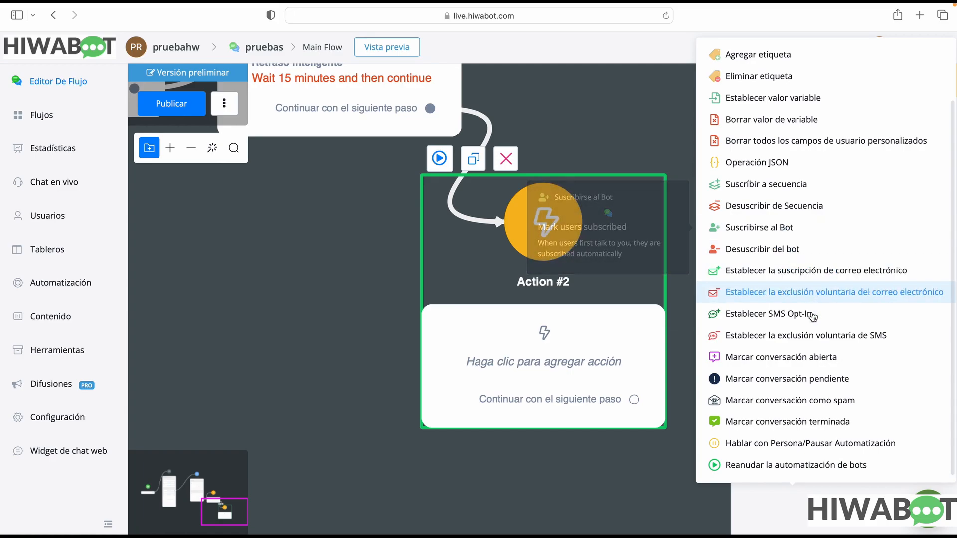
left_click(800, 423)
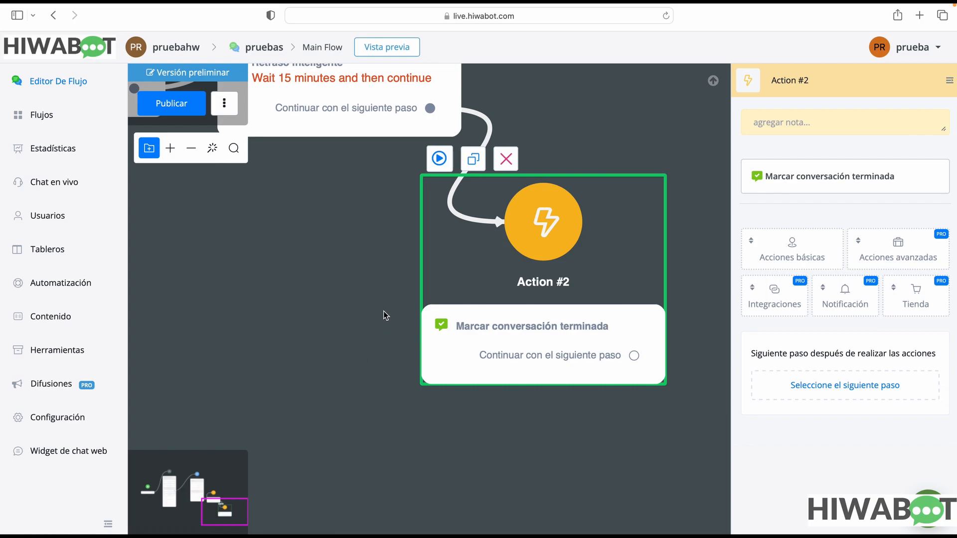
Move Action #2 farther away from Action #1 and delete the link between the two steps
scroll(375, 279, "down", 5)
left_click_drag(409, 337, 452, 373)
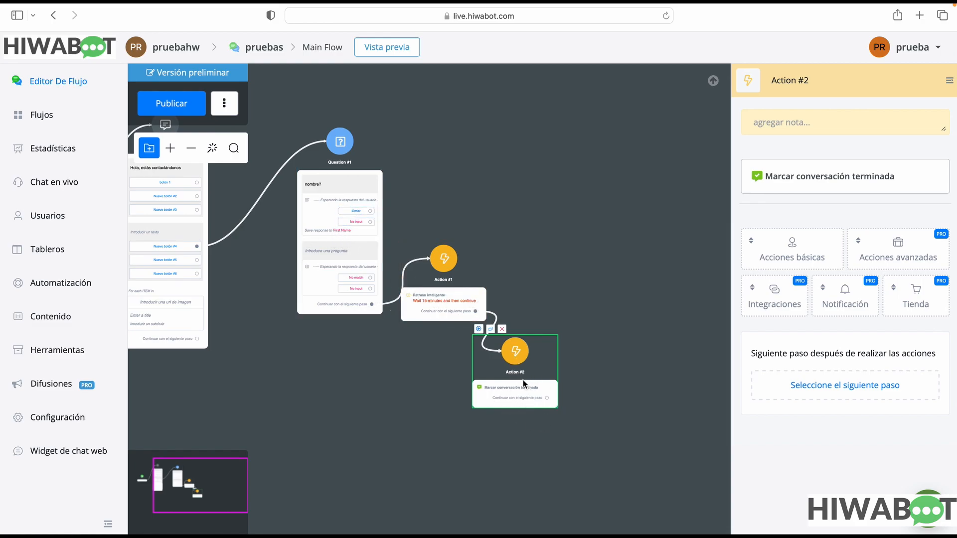
left_click_drag(525, 365, 609, 365)
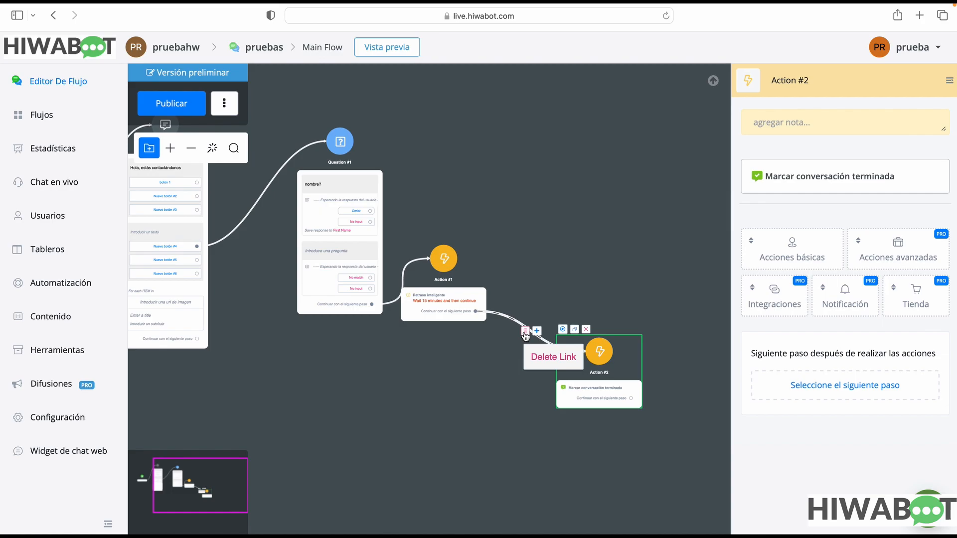
left_click(525, 332)
left_click(568, 312)
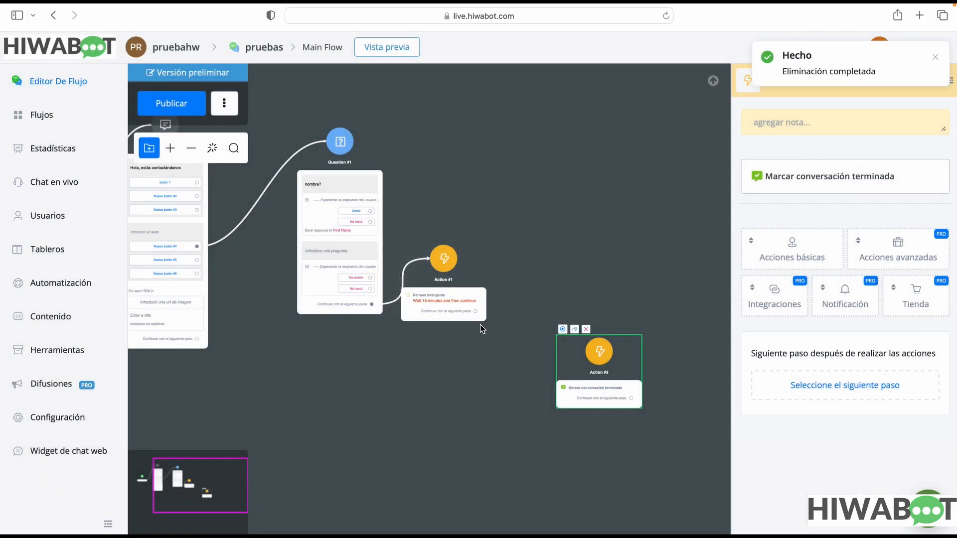
Connect Action #1's output to a new Enviar mensaje step containing the text "Esta conversación ha sido finalizada"
left_click_drag(475, 311, 517, 295)
left_click(571, 277)
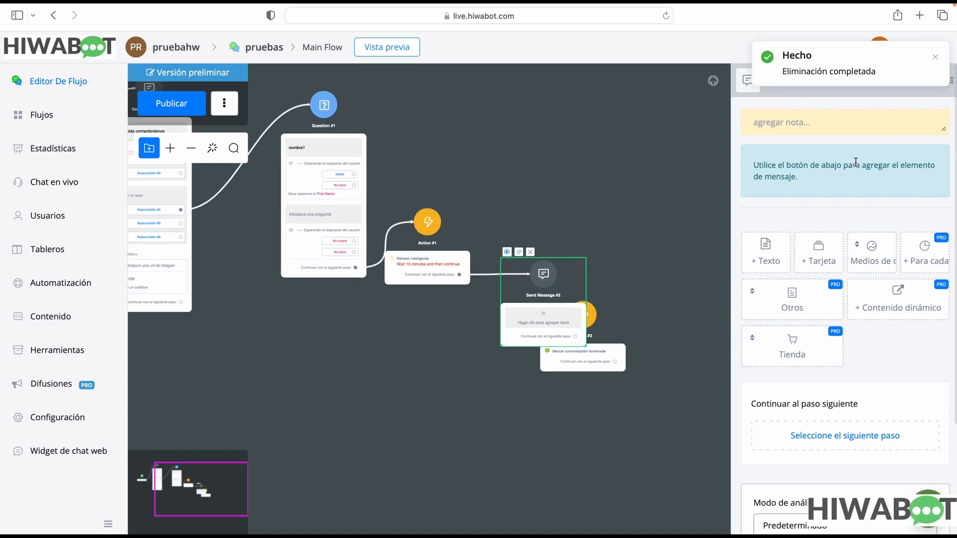
left_click(774, 268)
type("Esta c")
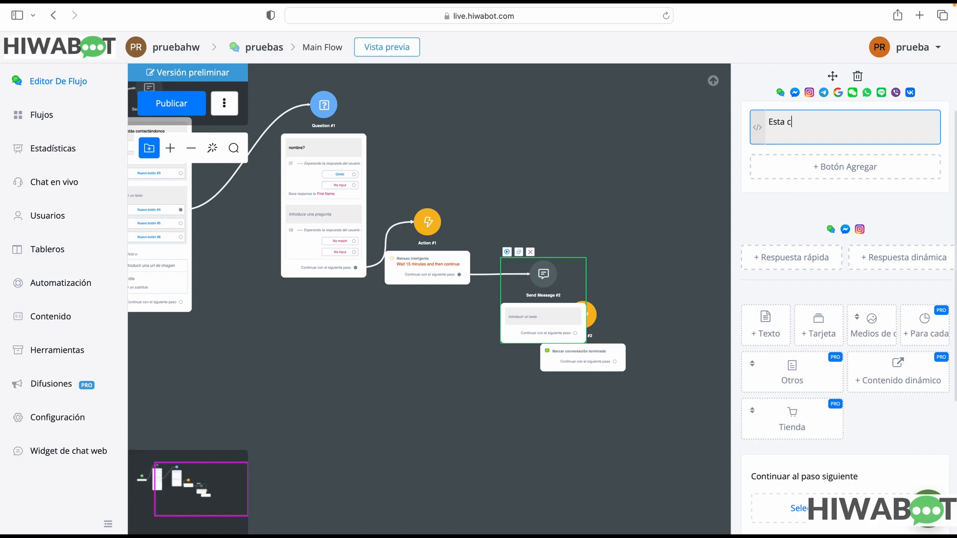
type("onversación ha sido finaliza")
type("da")
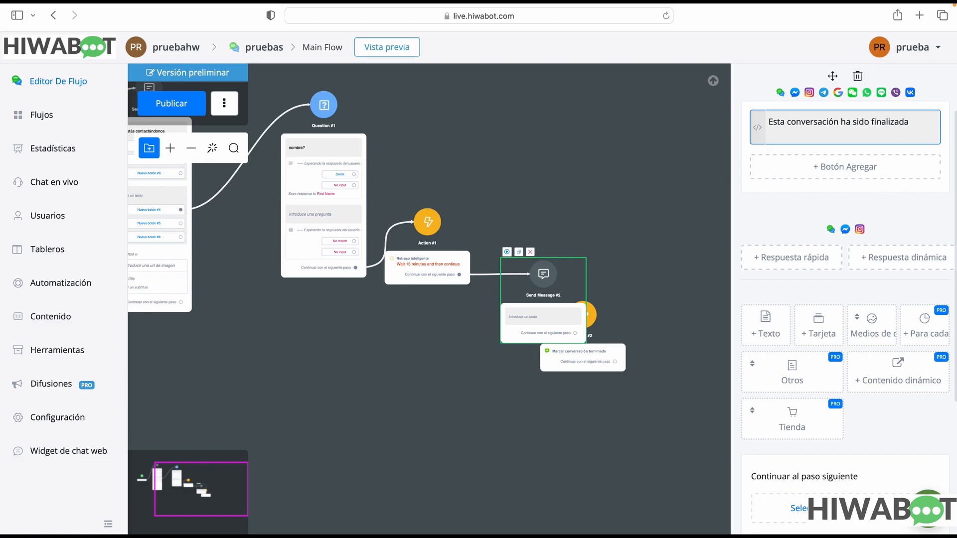
scroll(865, 432, "down", 2)
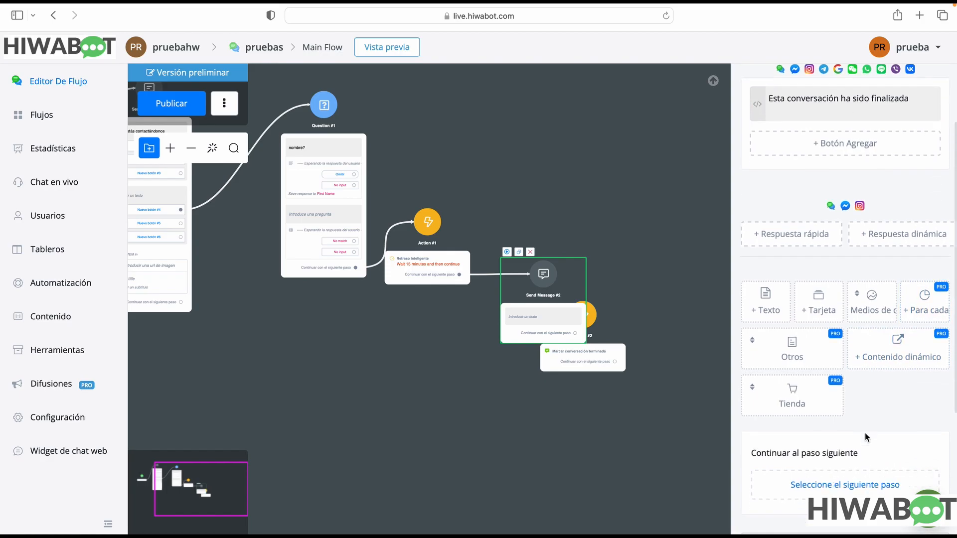
scroll(865, 437, "down", 3)
scroll(865, 436, "up", 5)
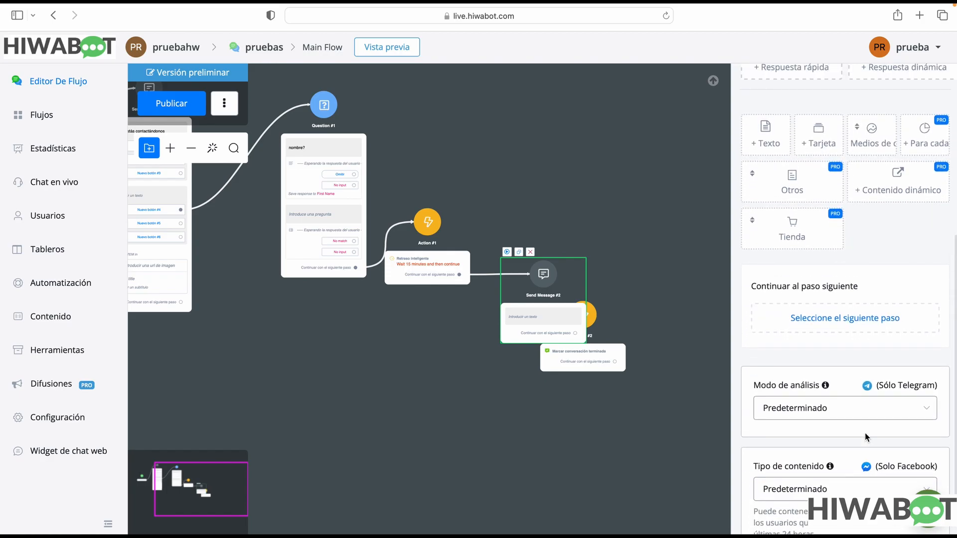
left_click(717, 401)
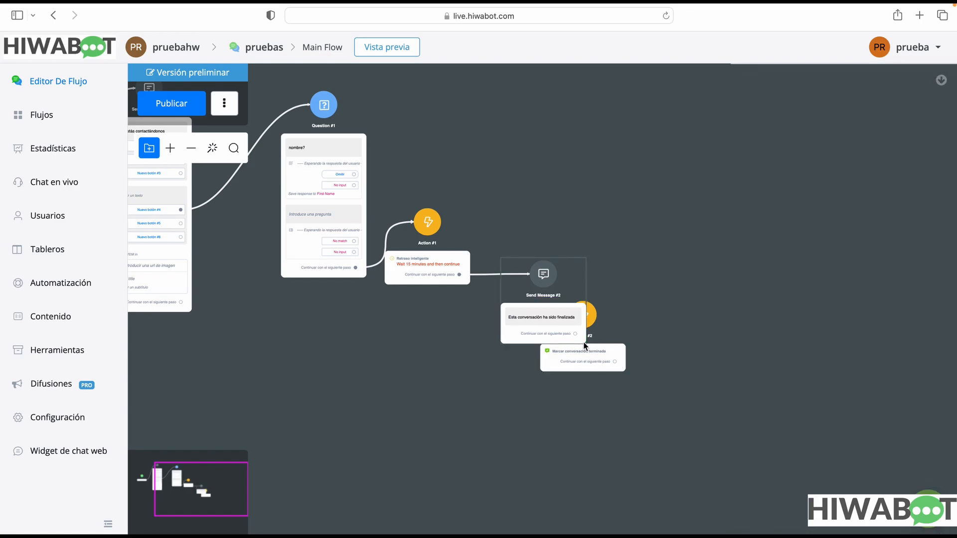
Separate Send Message #2 and Action #2 on the canvas, and connect Send Message #2's Continuar con el siguiente paso output to Action #2
left_click_drag(569, 286, 566, 187)
left_click_drag(595, 327, 634, 316)
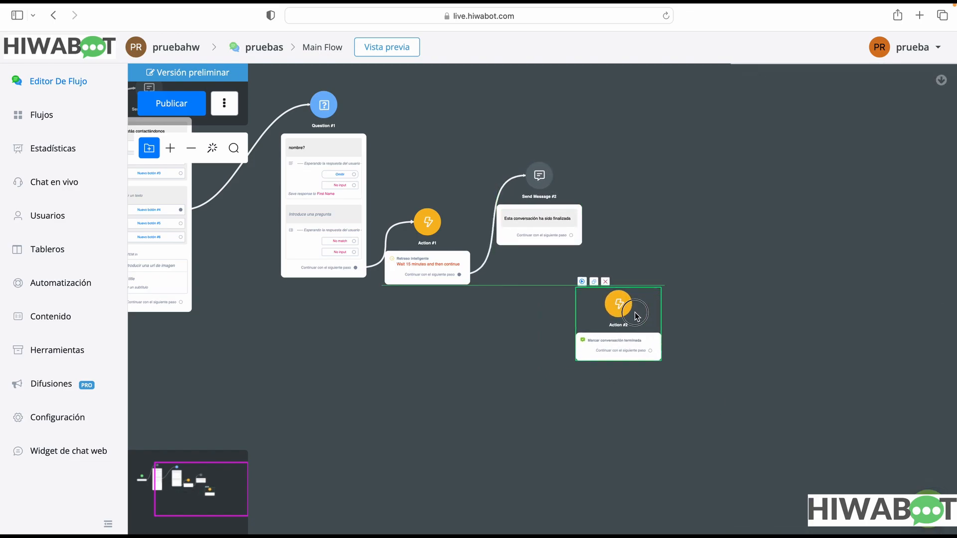
left_click_drag(571, 234, 618, 301)
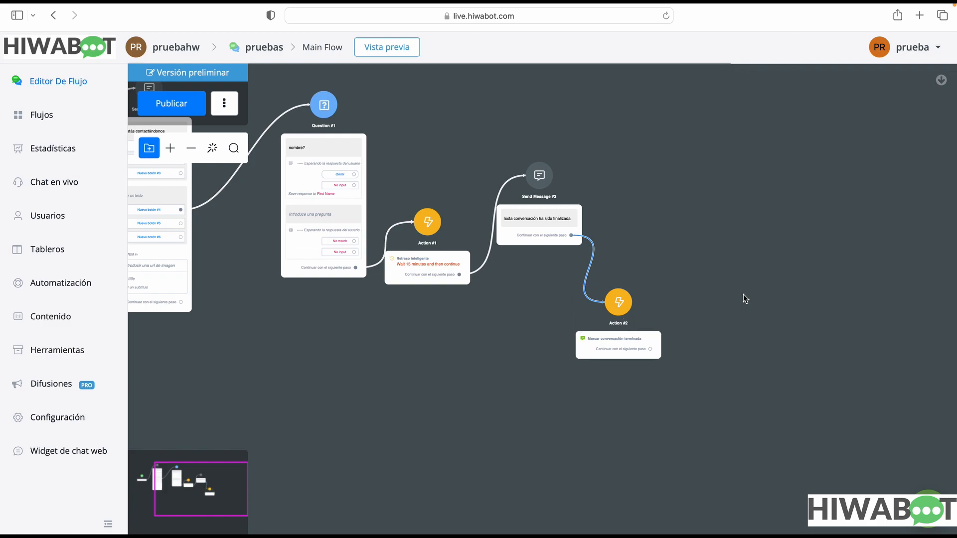
left_click_drag(444, 342, 506, 395)
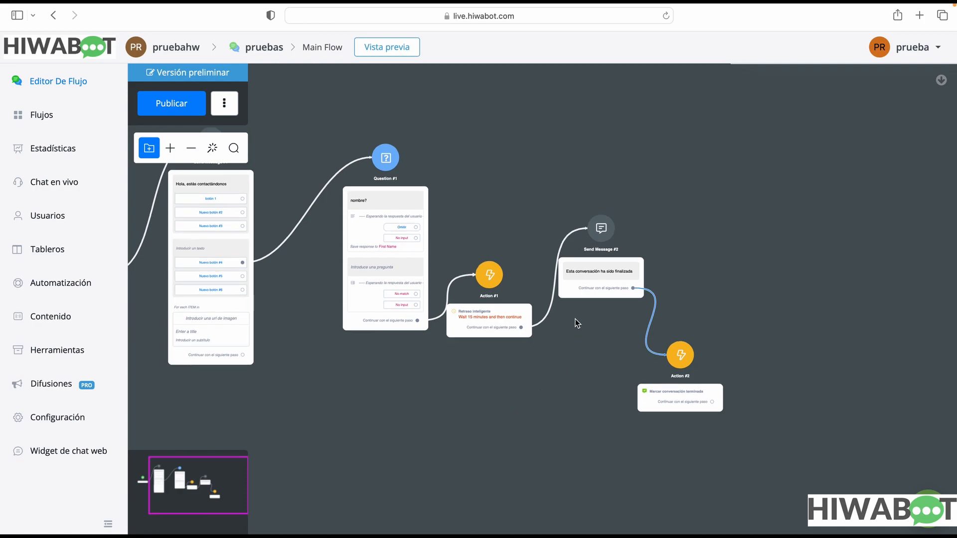
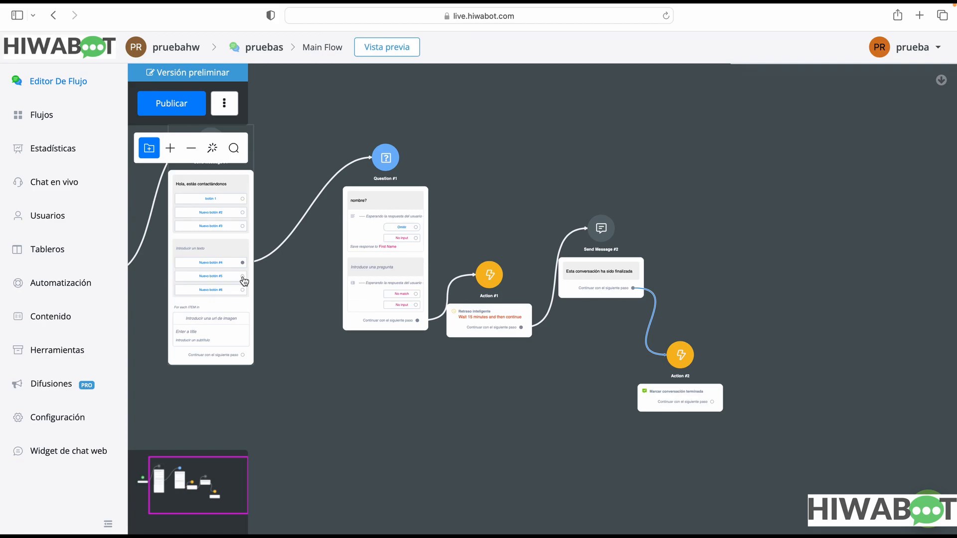
Connect Nuevo botón #5 to a new Acción step and add the advanced action Establecer menú de usuario
left_click_drag(243, 277, 352, 383)
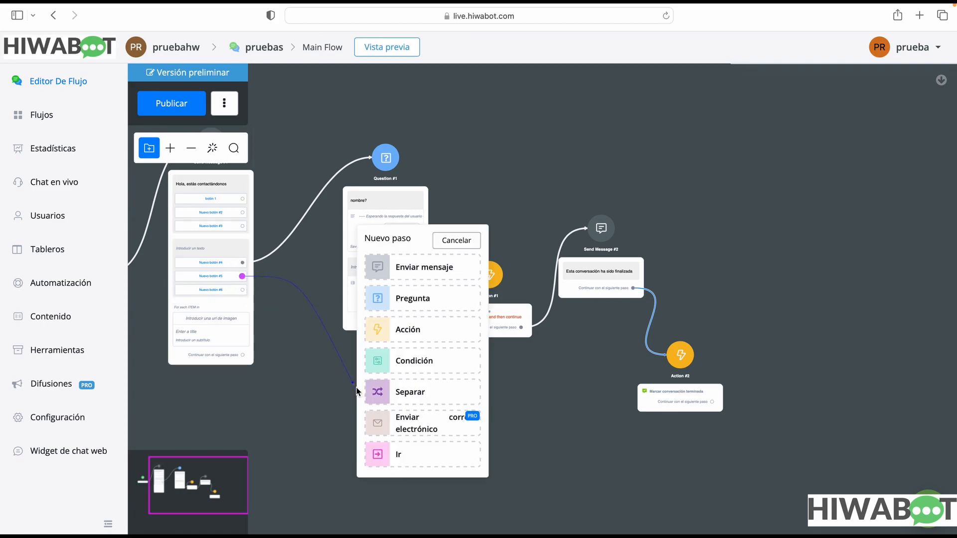
left_click(437, 329)
left_click(893, 251)
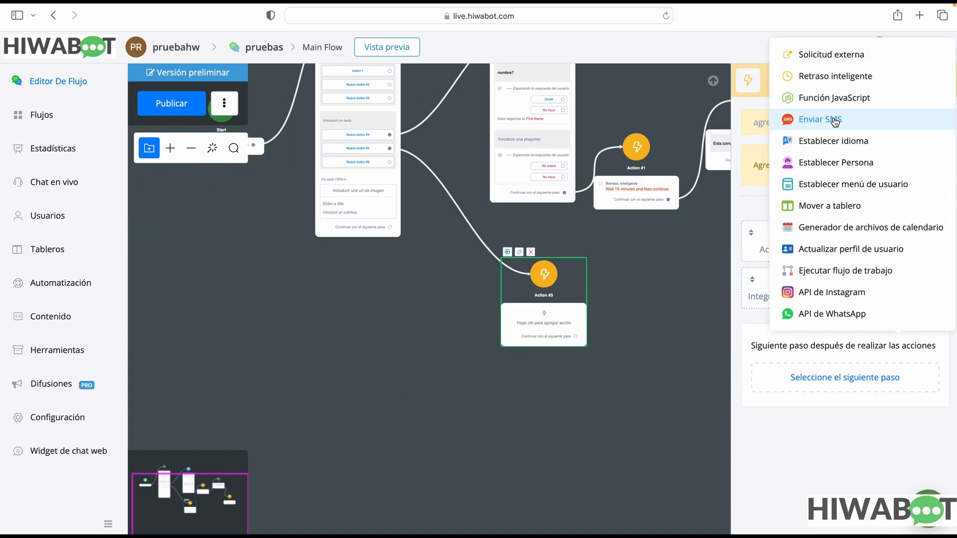
mouse_move(851, 101)
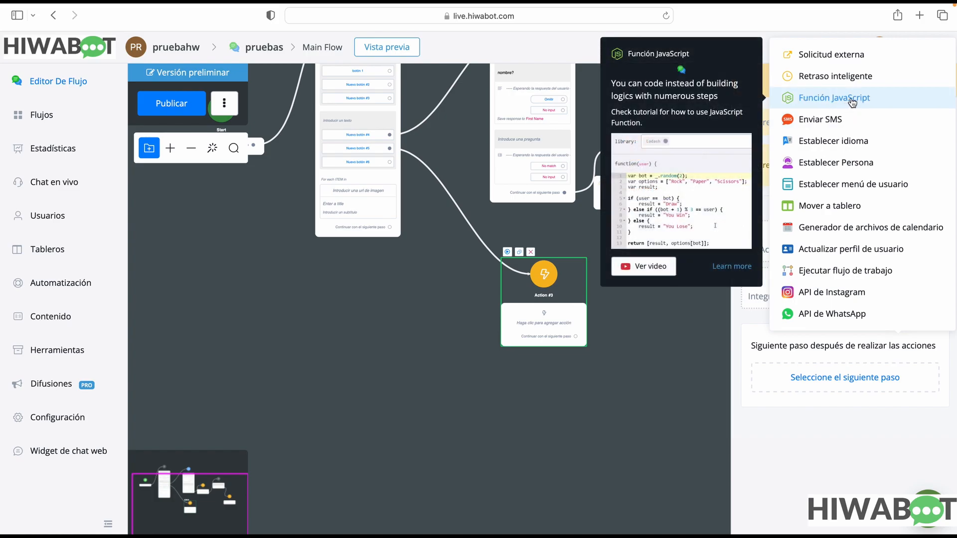
mouse_move(853, 147)
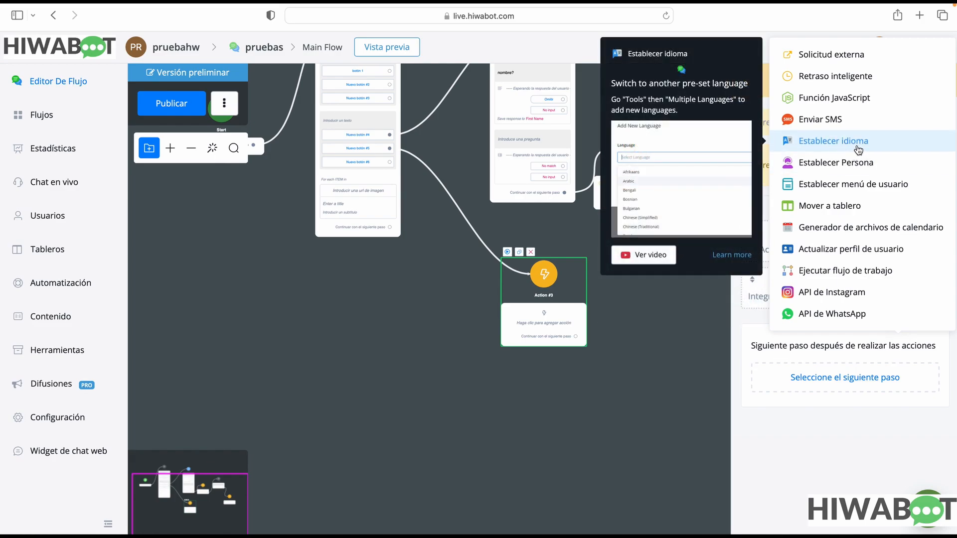
mouse_move(867, 170)
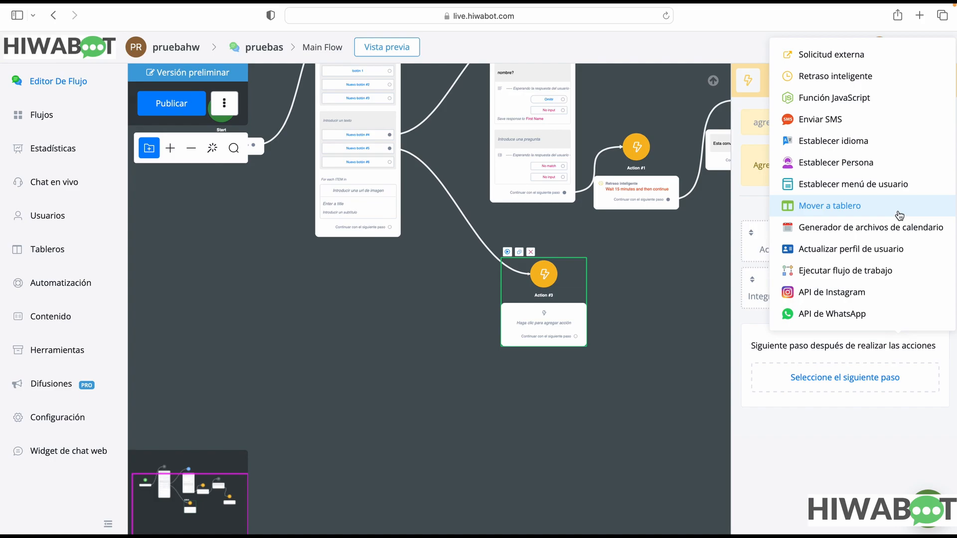
mouse_move(874, 193)
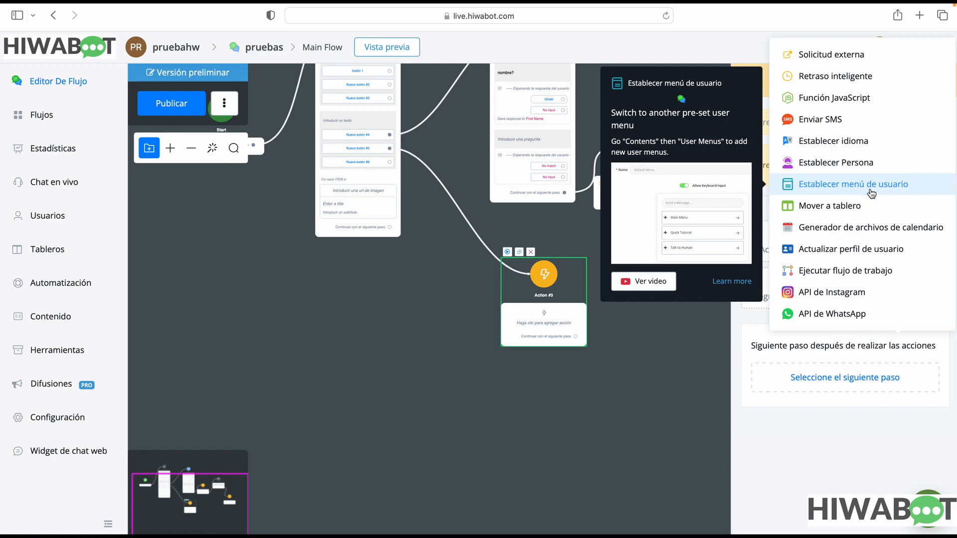
left_click(869, 189)
Examine the user menu choices of Establecer menú de usuario and the available notification, integration and store actions for Action #3
left_click(802, 309)
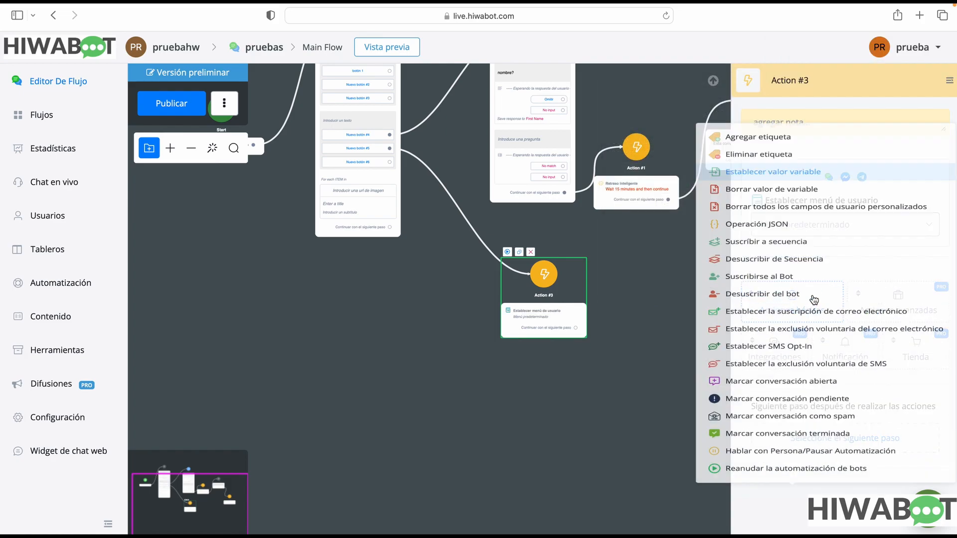
left_click(497, 350)
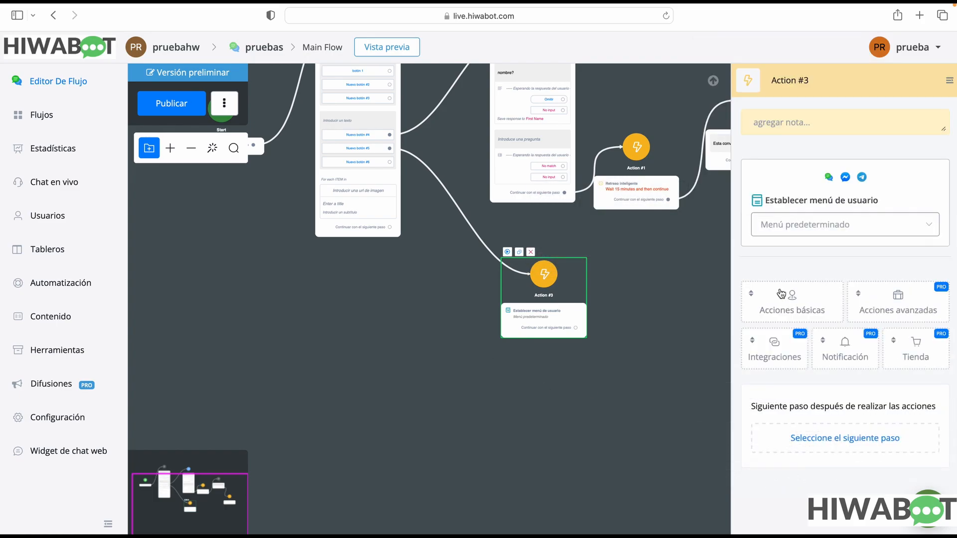
left_click(806, 231)
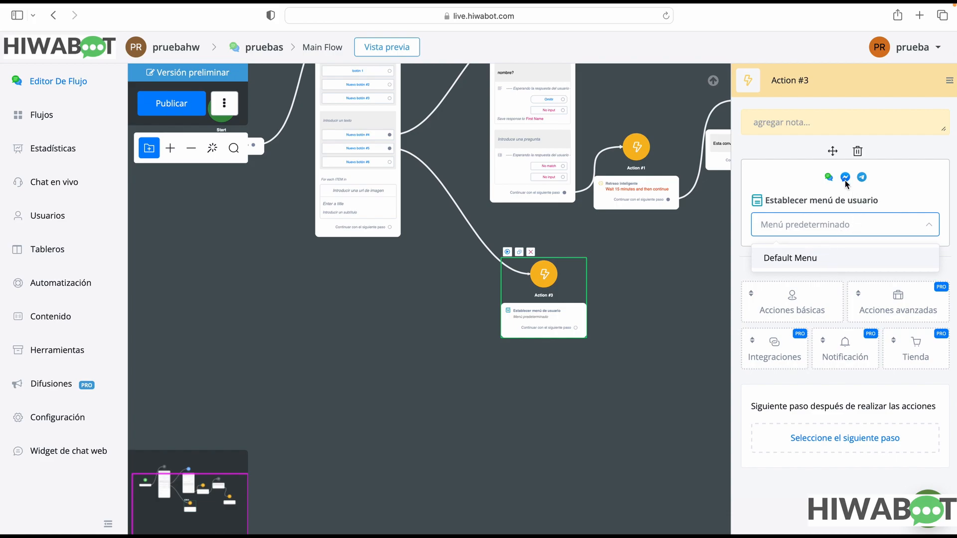
left_click(867, 318)
left_click(858, 347)
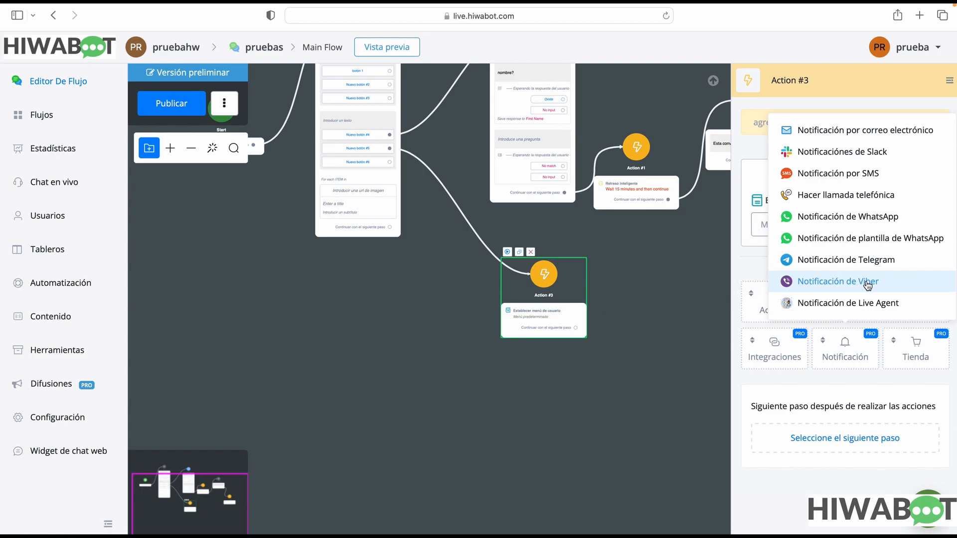
mouse_move(873, 309)
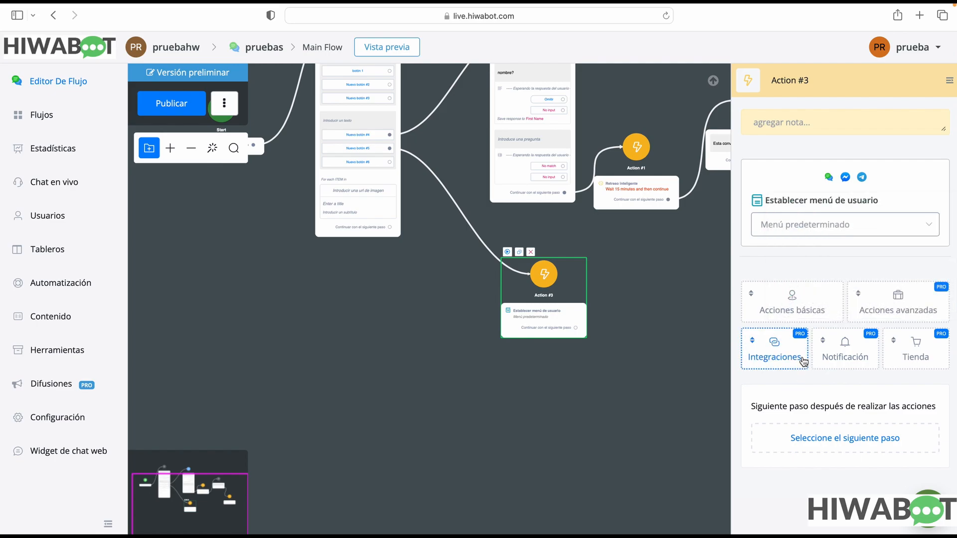
mouse_move(795, 351)
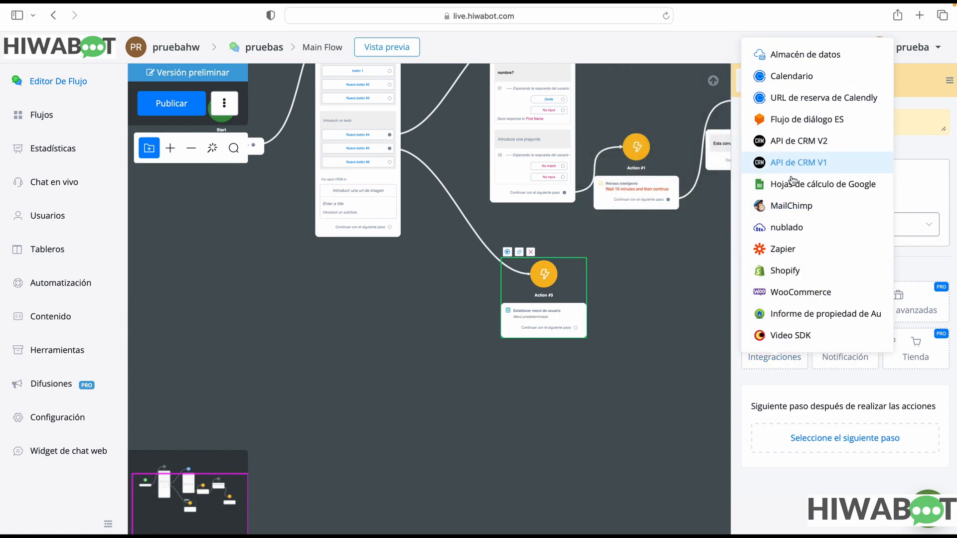
mouse_move(803, 327)
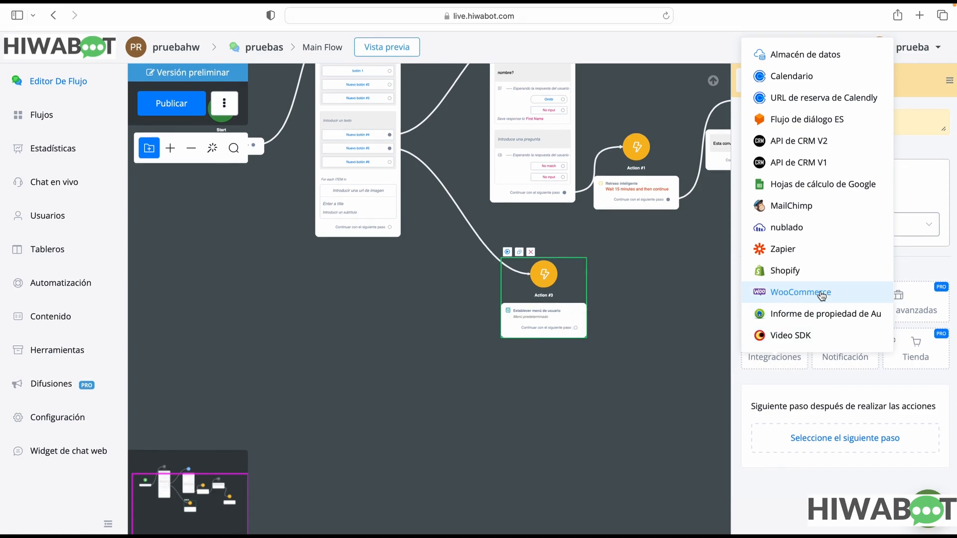
mouse_move(799, 275)
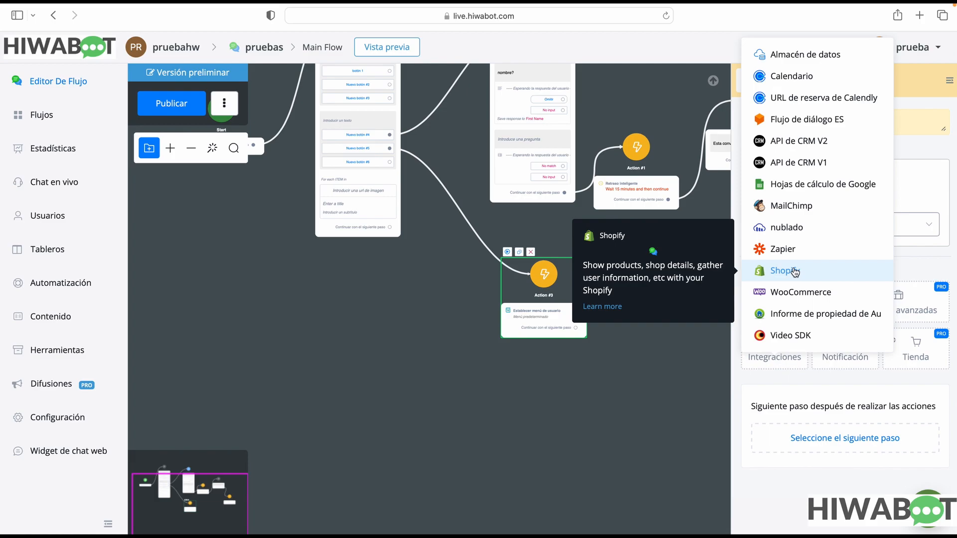
mouse_move(847, 354)
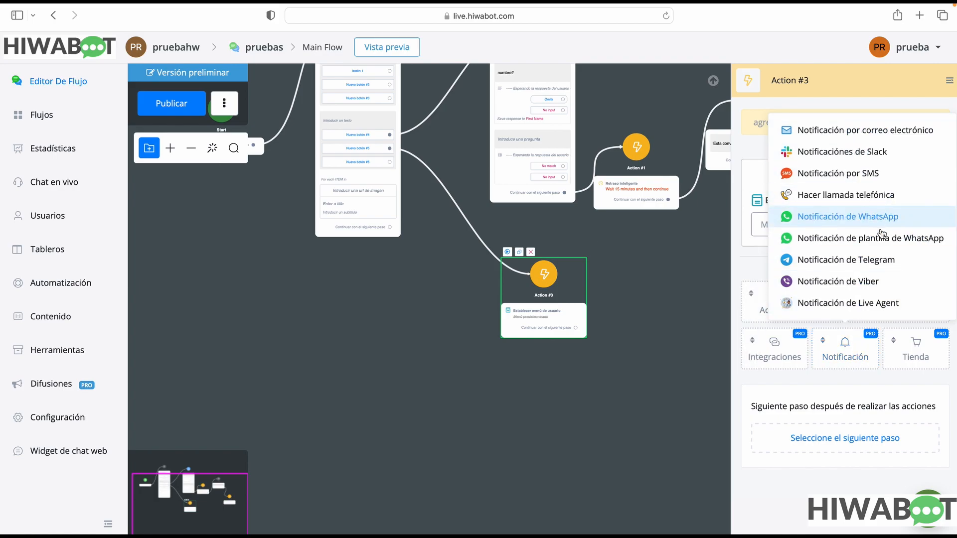
mouse_move(920, 303)
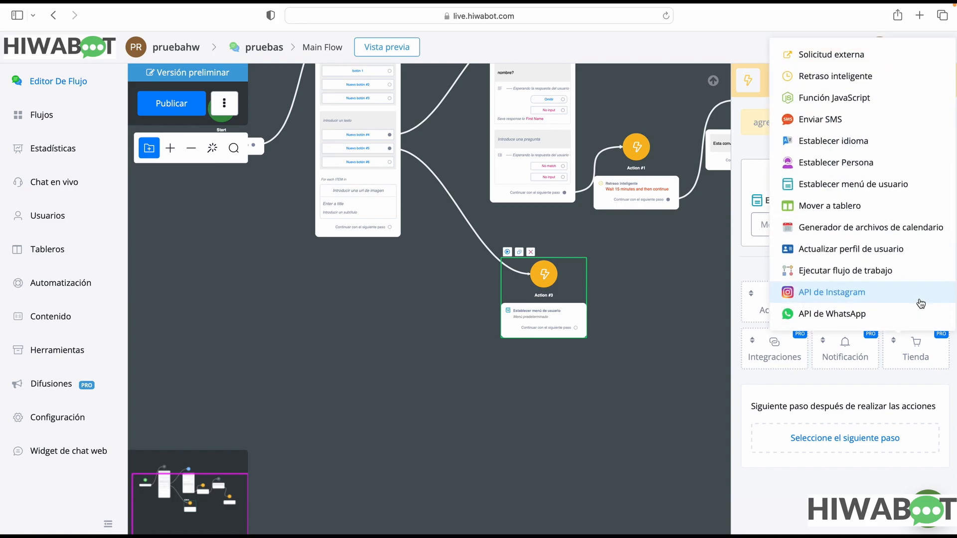
mouse_move(930, 362)
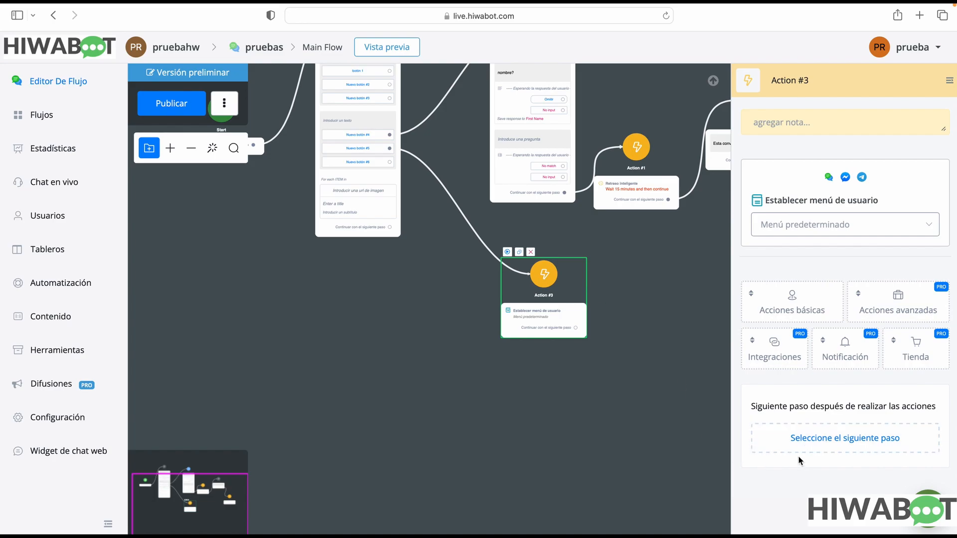
Connect Action #3's Continuar con el siguiente paso output to a new Condición step and add a condition group
left_click_drag(587, 330, 605, 312)
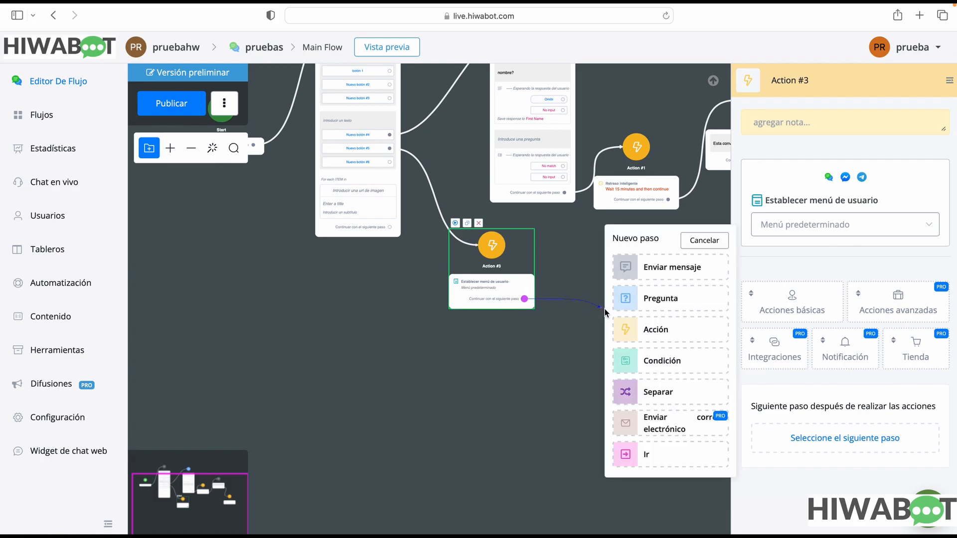
left_click(684, 369)
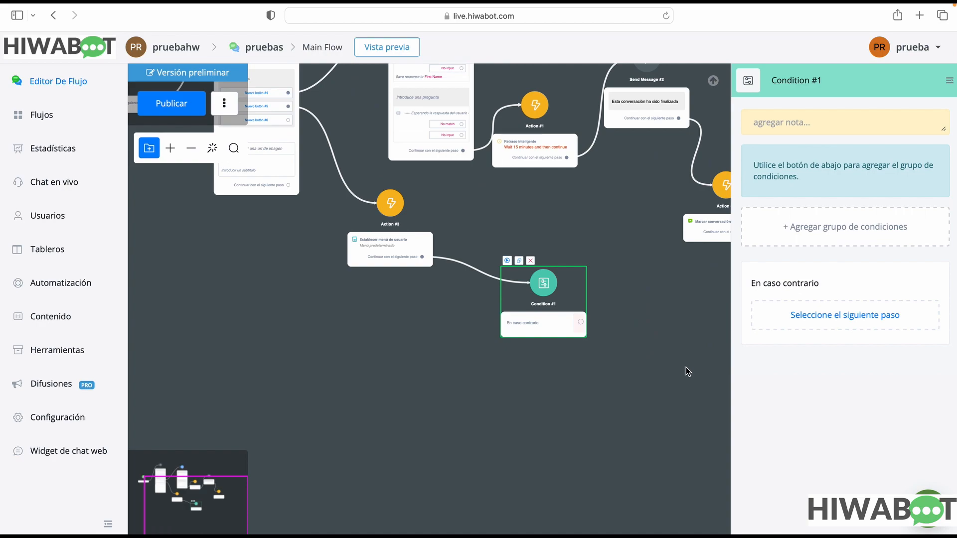
mouse_move(805, 220)
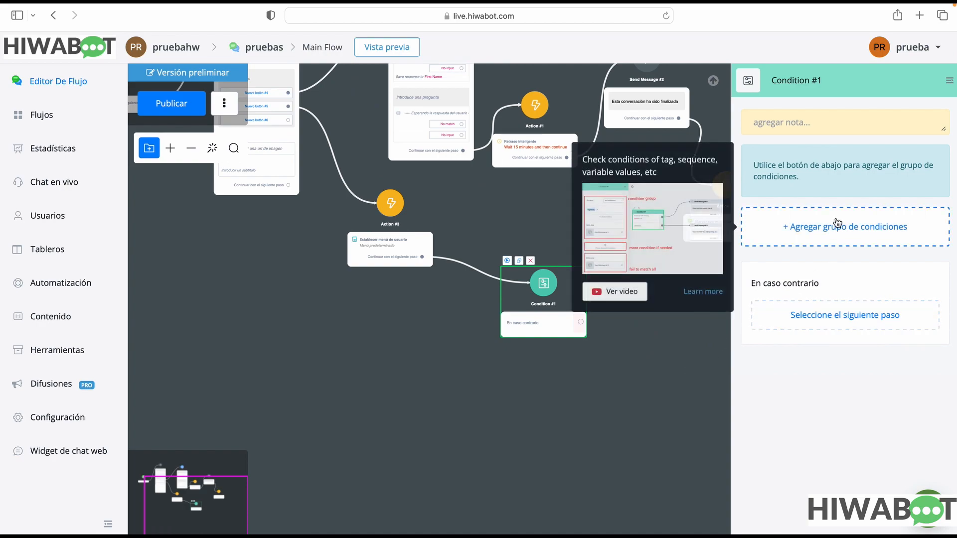
mouse_move(879, 233)
left_click(879, 232)
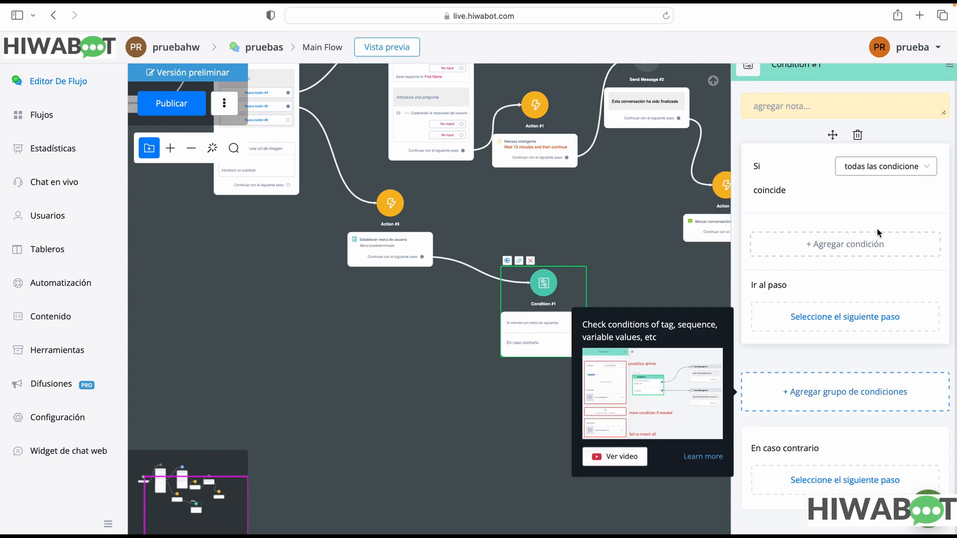
Examine the match modes of the condition group and the fields a new condition can be based on
left_click(871, 172)
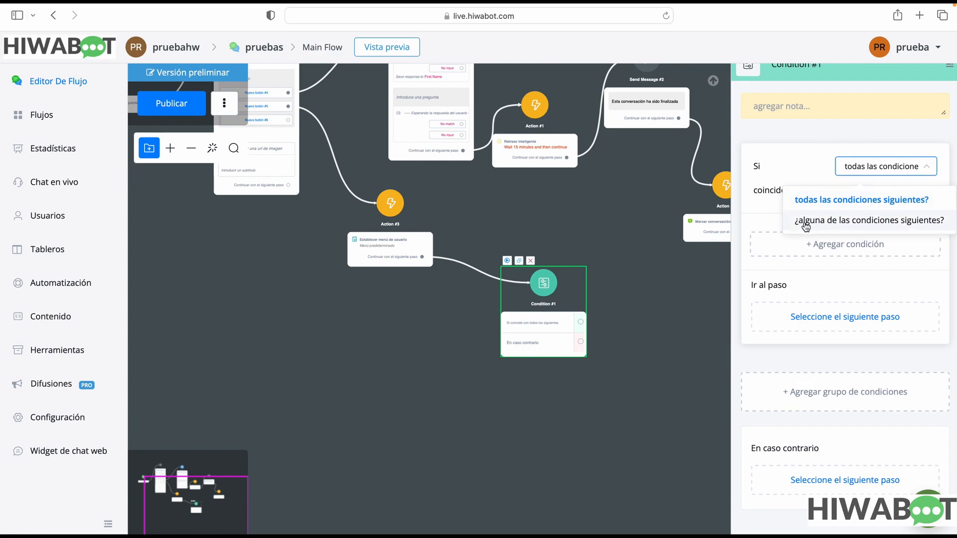
left_click(904, 253)
left_click(475, 126)
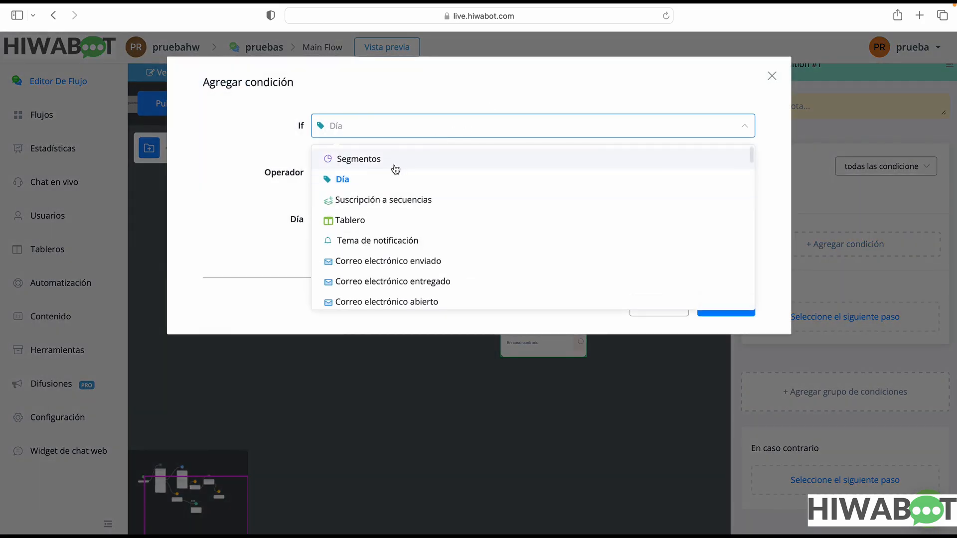
scroll(392, 279, "down", 3)
scroll(392, 279, "down", 10)
left_click_drag(751, 198, 768, 255)
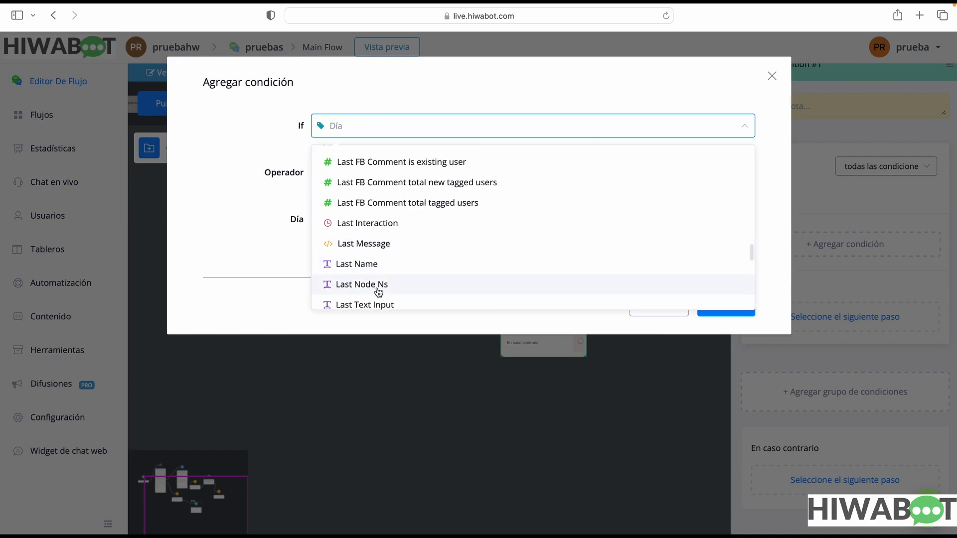
scroll(375, 287, "down", 5)
scroll(379, 290, "up", 1)
scroll(379, 290, "down", 1)
scroll(380, 289, "up", 6)
scroll(380, 287, "up", 5)
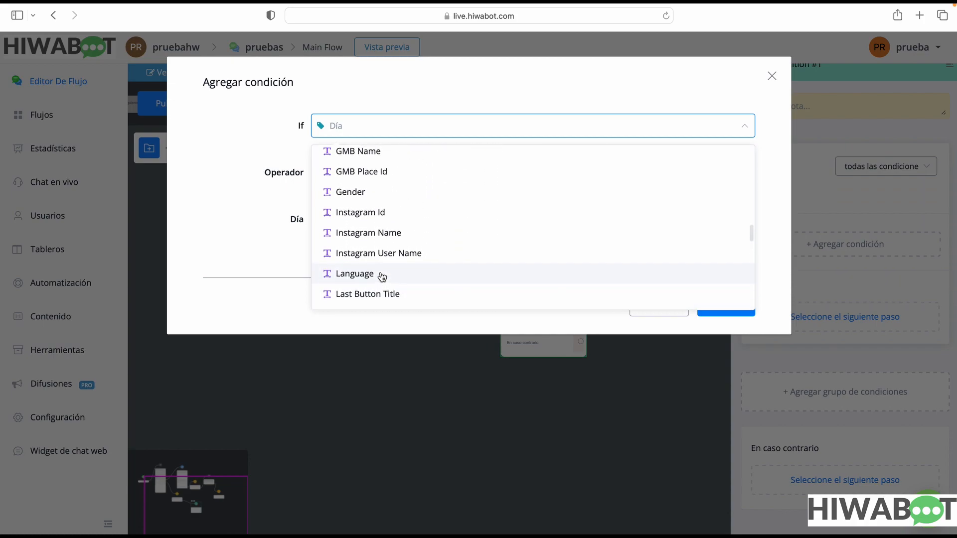
left_click(355, 274)
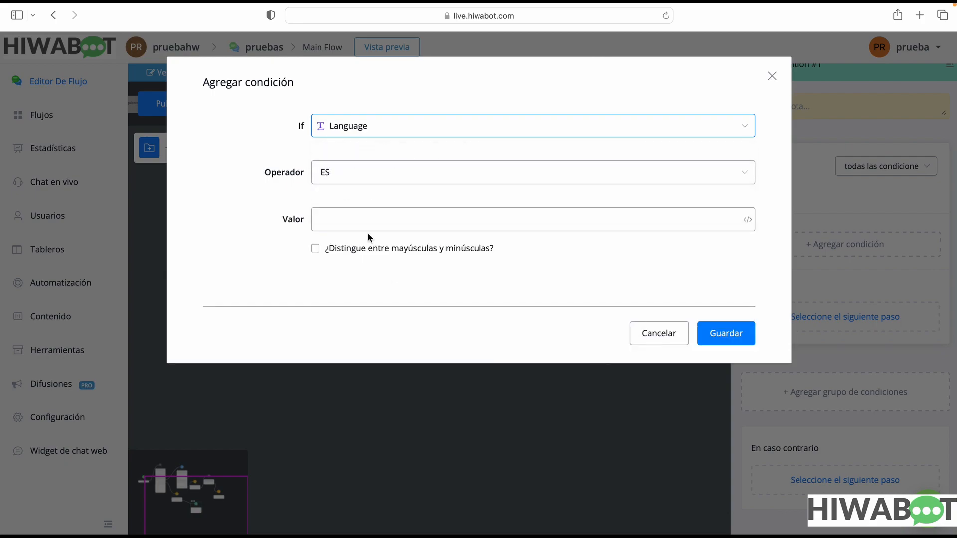
left_click(359, 217)
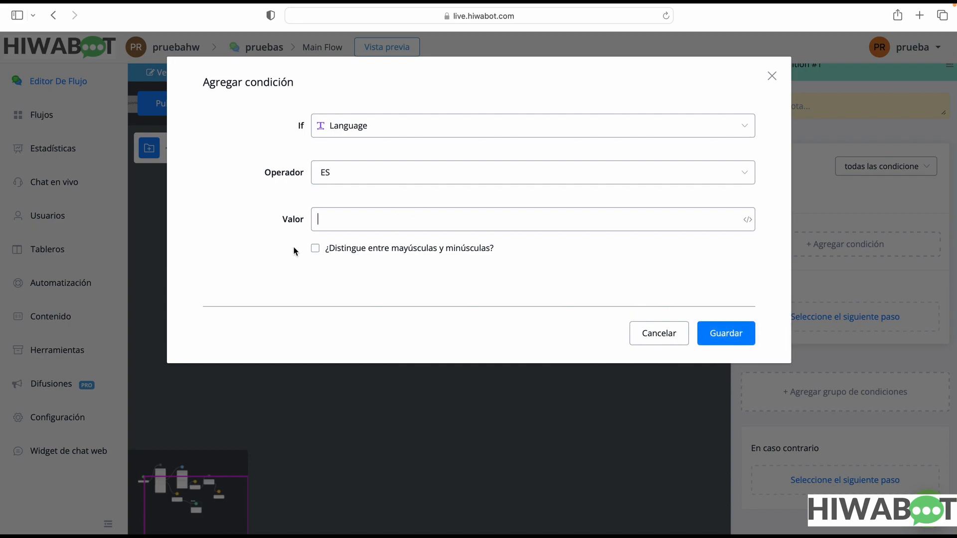
left_click(316, 248)
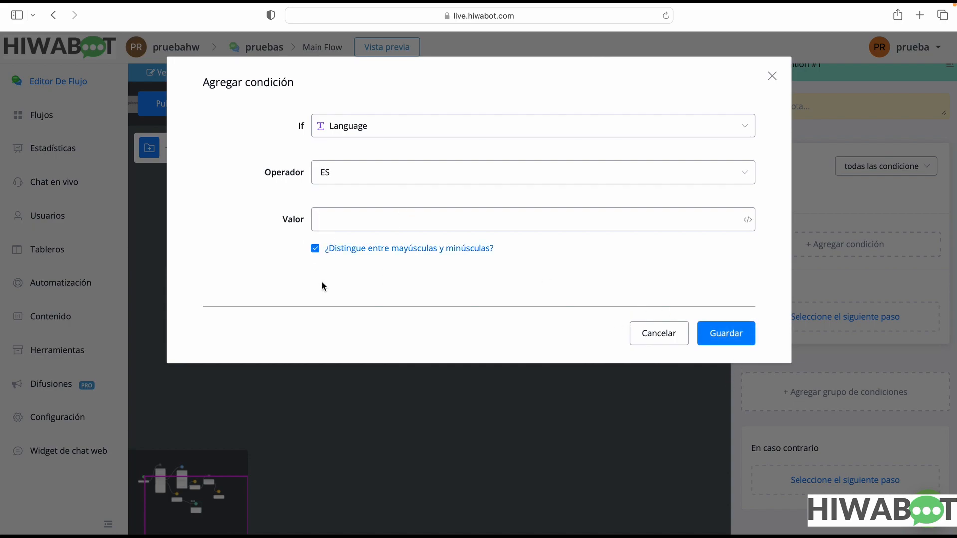
left_click(315, 248)
left_click(411, 131)
scroll(429, 219, "down", 5)
scroll(432, 220, "down", 10)
scroll(433, 219, "down", 1)
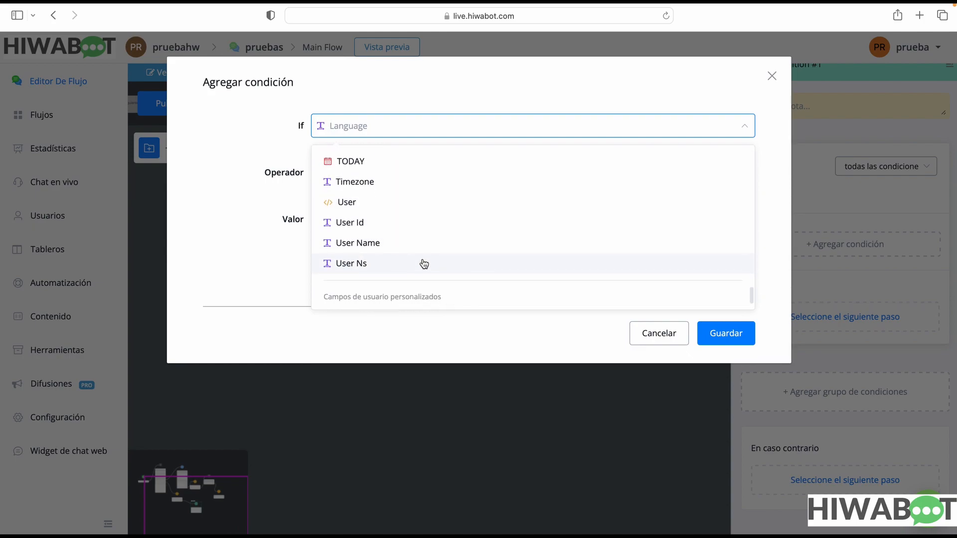
scroll(374, 235, "up", 1)
scroll(374, 234, "up", 10)
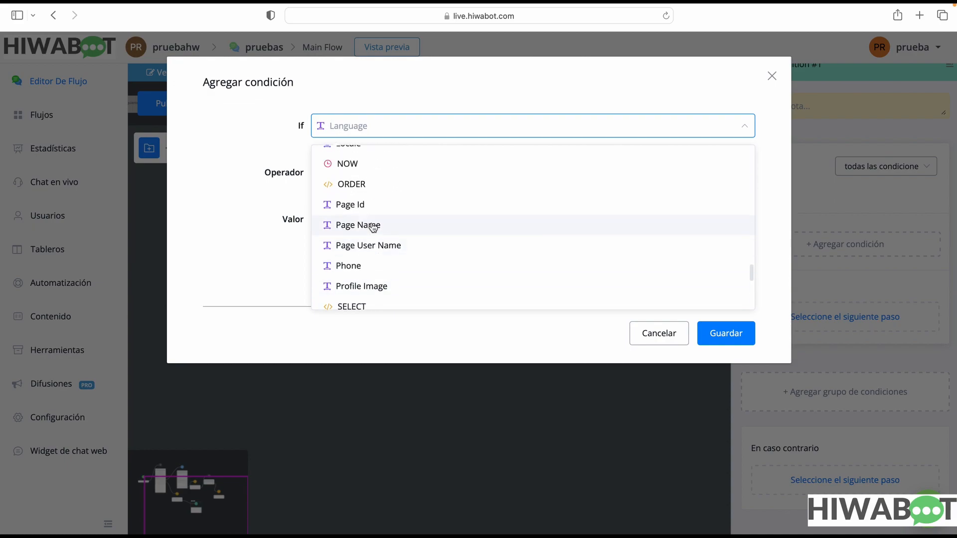
left_click(278, 164)
left_click(367, 221)
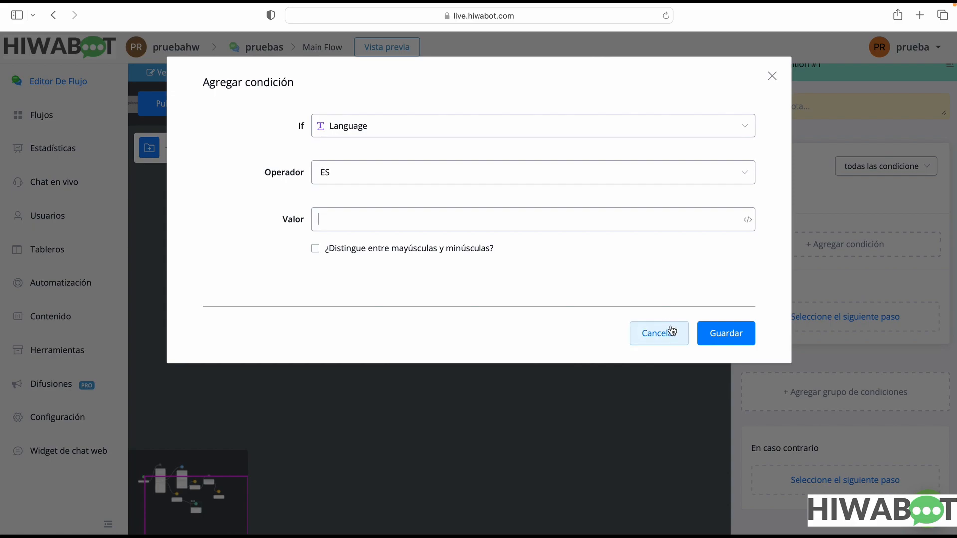
left_click(772, 76)
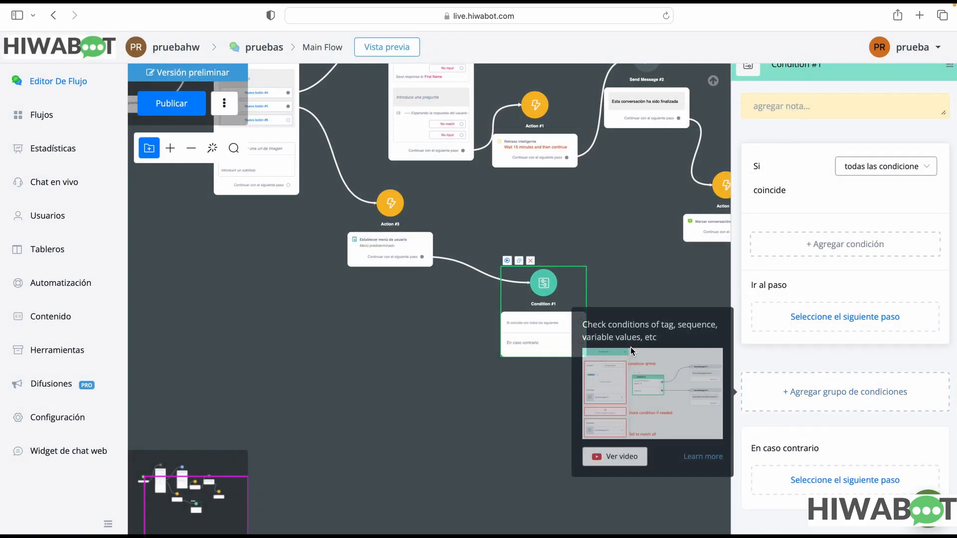
Examine the operators and tag choices of a Día condition and the fields of a Suscripción a secuencias condition
left_click(882, 246)
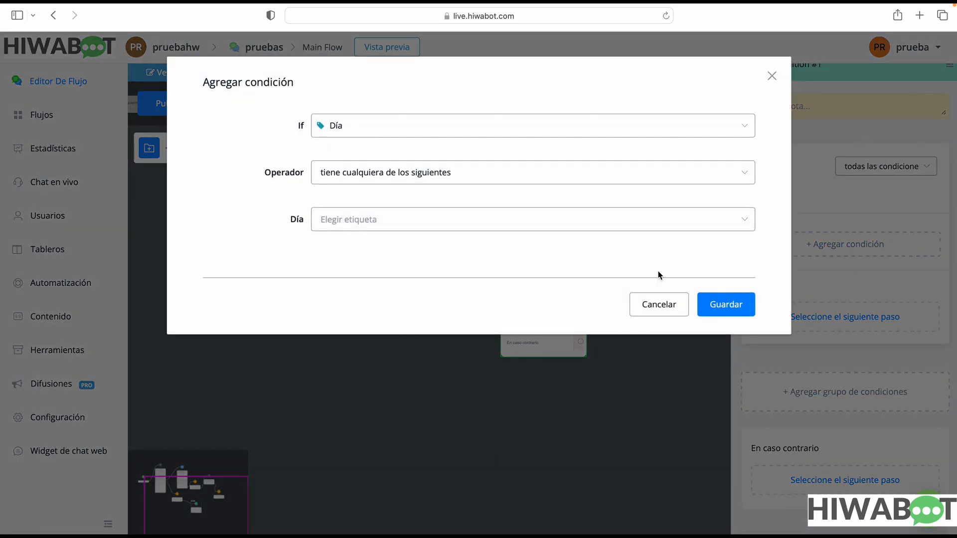
left_click(446, 181)
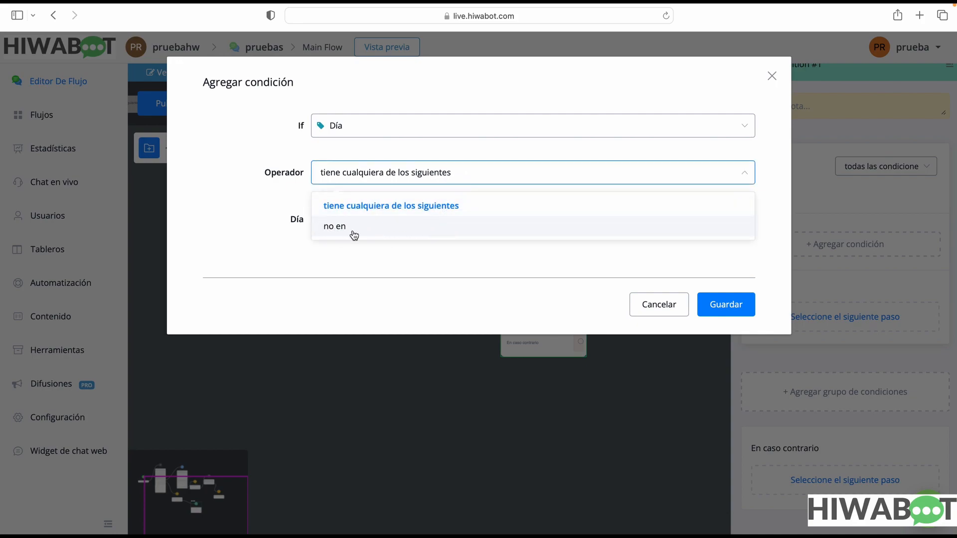
left_click(344, 254)
left_click(376, 216)
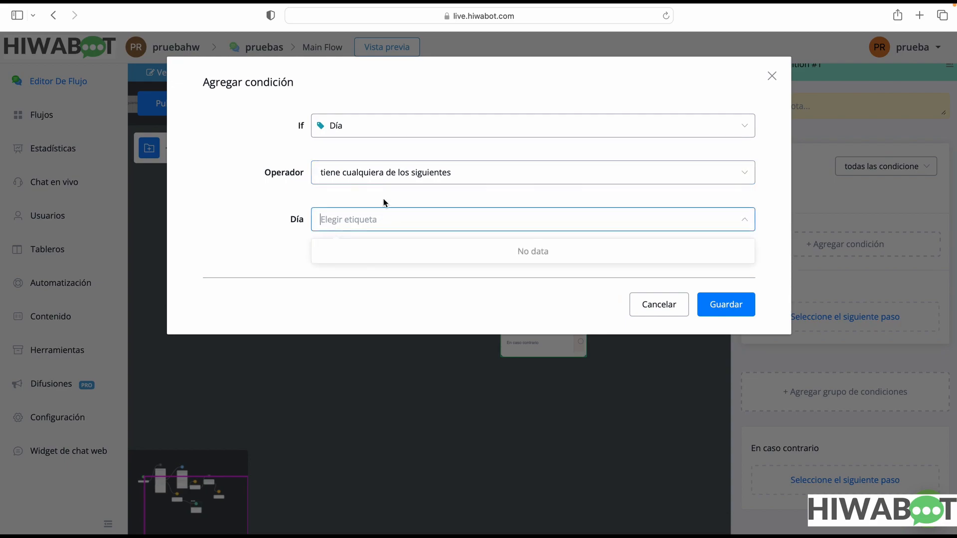
left_click(394, 129)
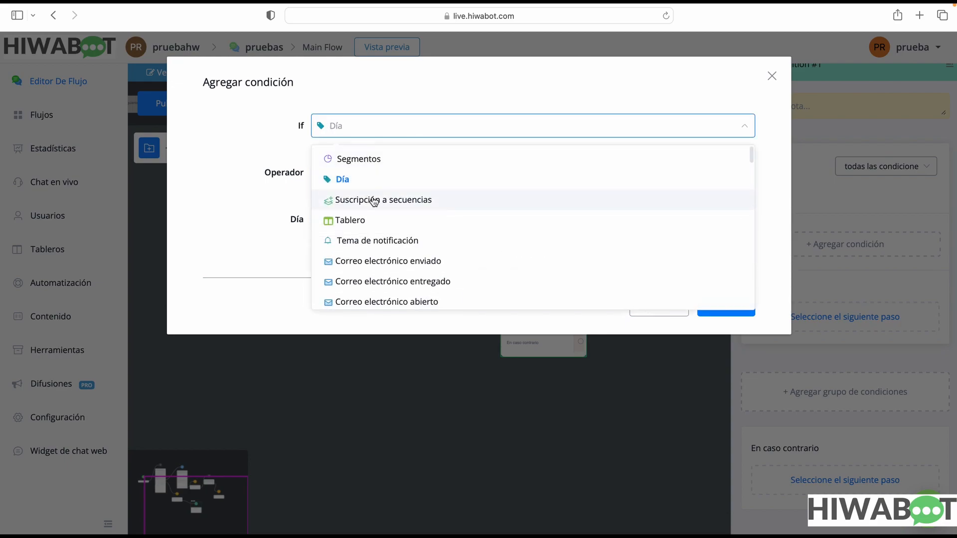
left_click(410, 213)
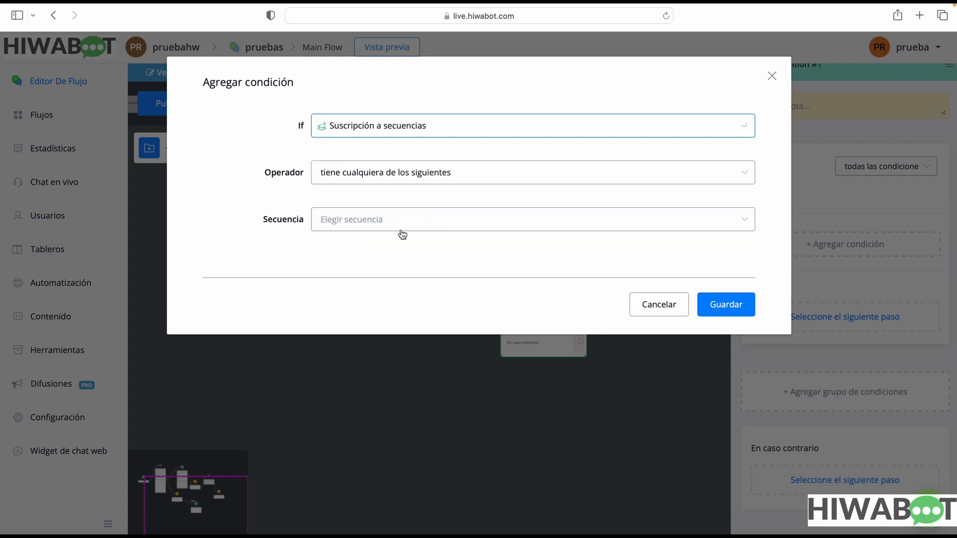
Add the condition Canal es WhatsApp to Condition #1 and reposition the step closer to Action #3
left_click(380, 135)
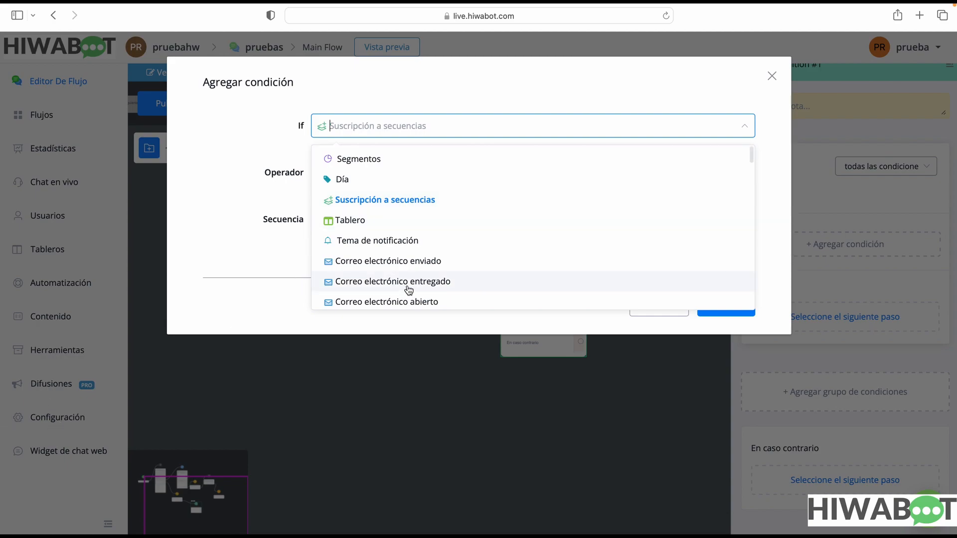
scroll(409, 290, "down", 1)
scroll(419, 285, "down", 3)
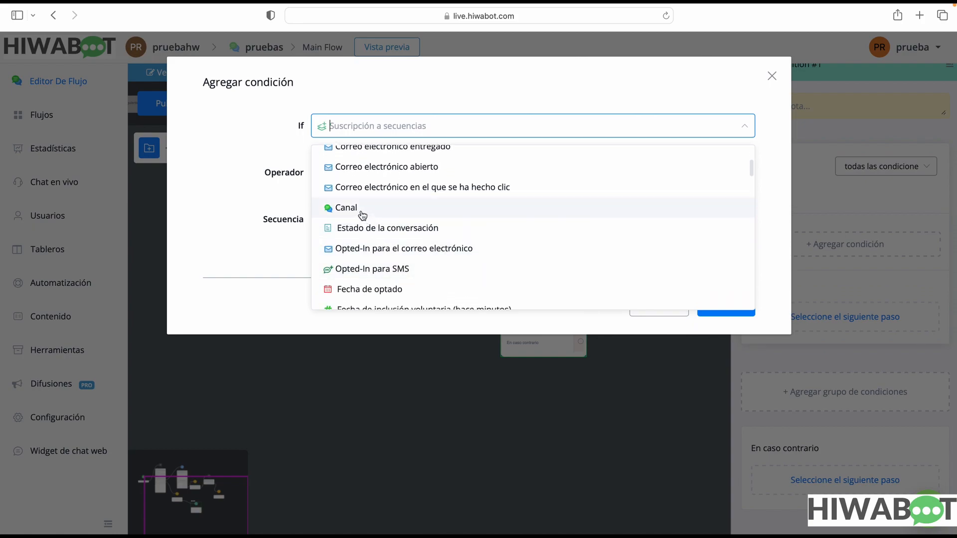
left_click(361, 213)
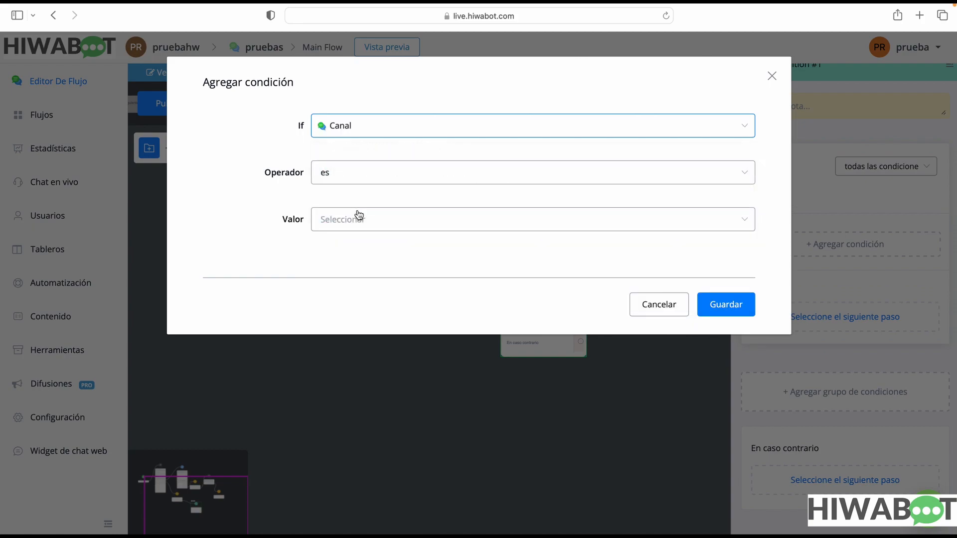
left_click(348, 172)
left_click(368, 230)
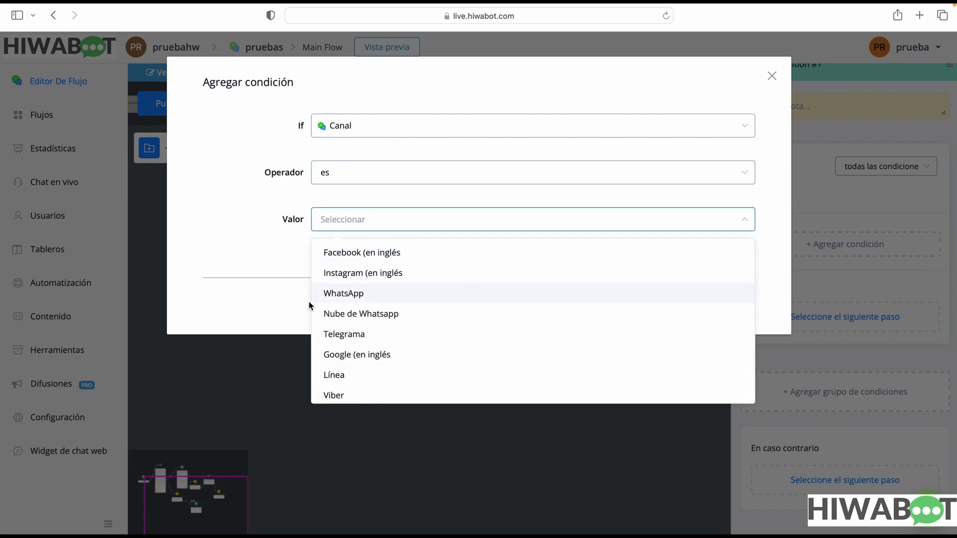
left_click(331, 297)
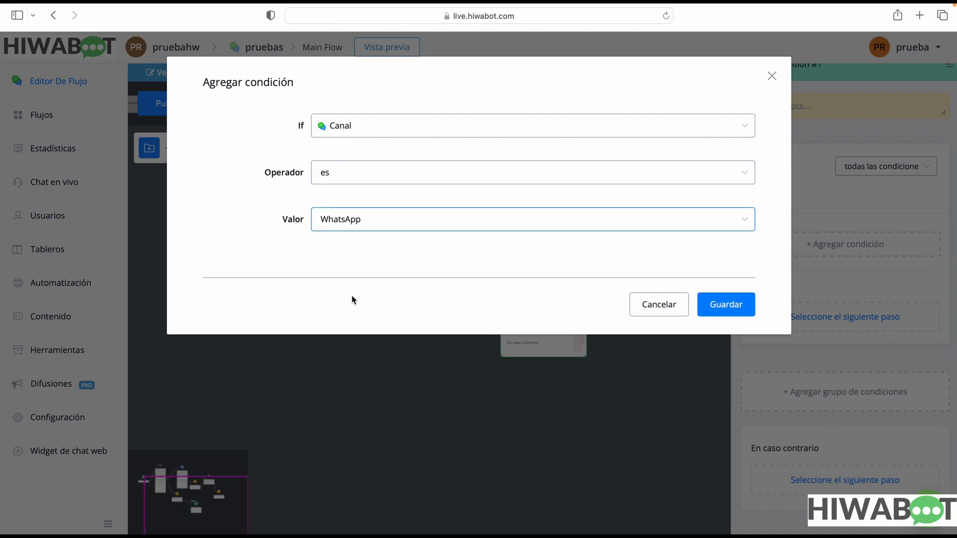
left_click(728, 305)
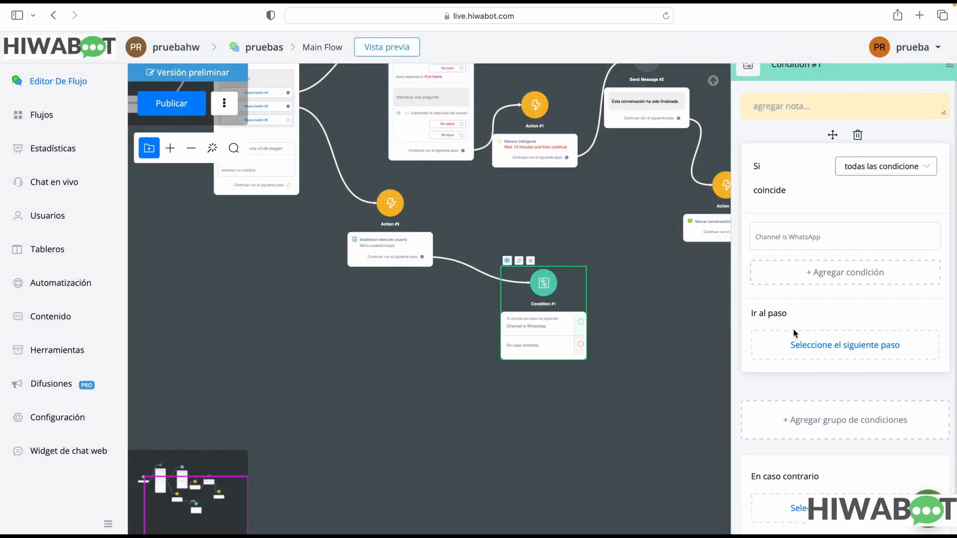
left_click_drag(571, 342, 546, 276)
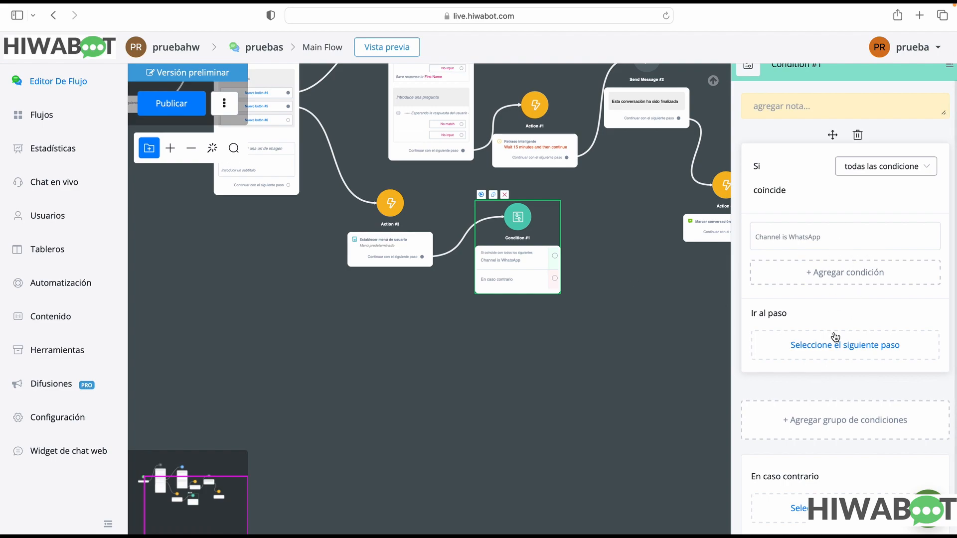
scroll(835, 336, "down", 1)
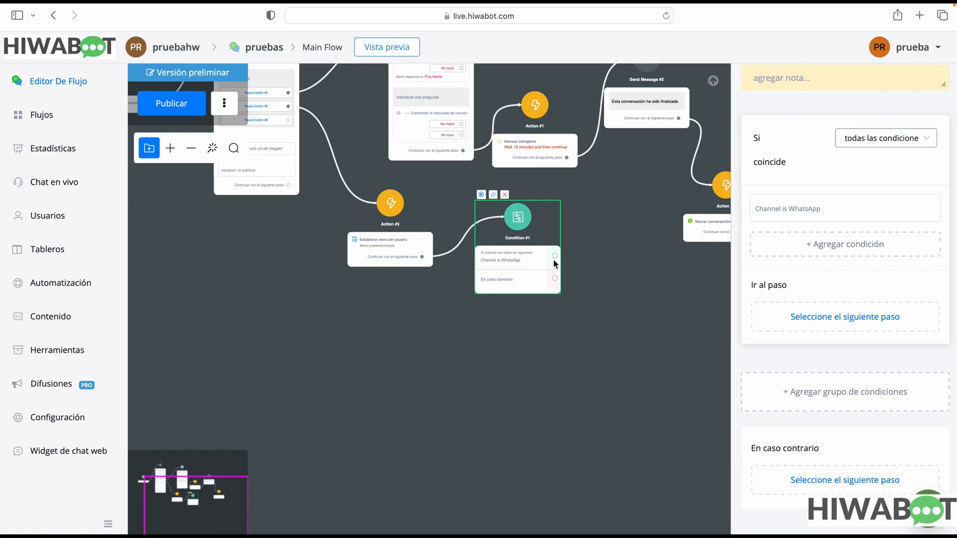
left_click_drag(556, 260, 623, 233)
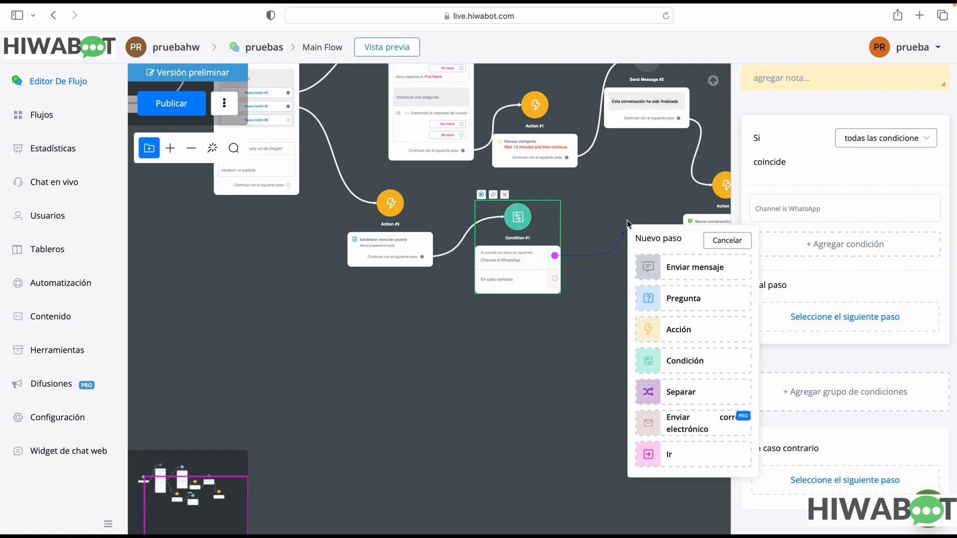
left_click(571, 293)
left_click_drag(556, 285, 614, 373)
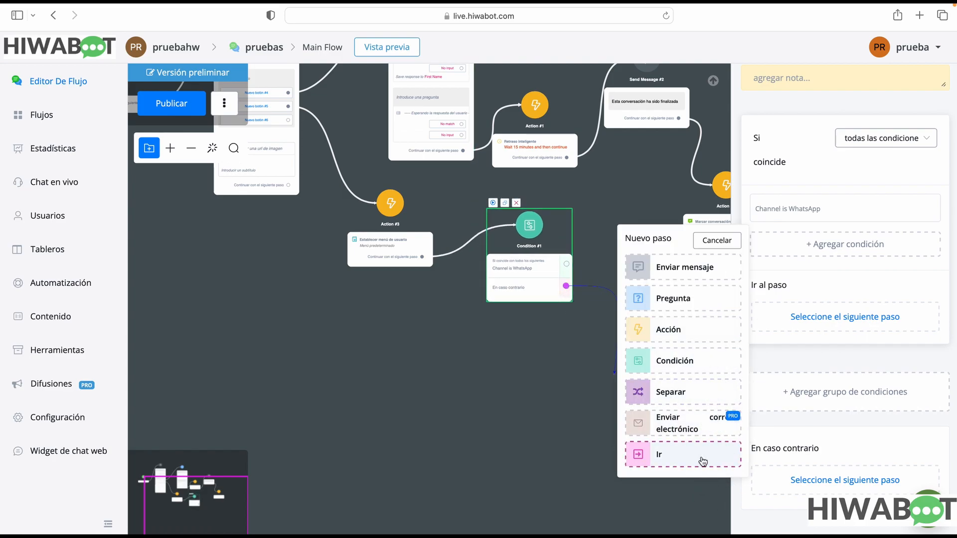
left_click(557, 363)
Connect Condition #1's WhatsApp channel output to a new Separar step
left_click_drag(568, 260, 639, 323)
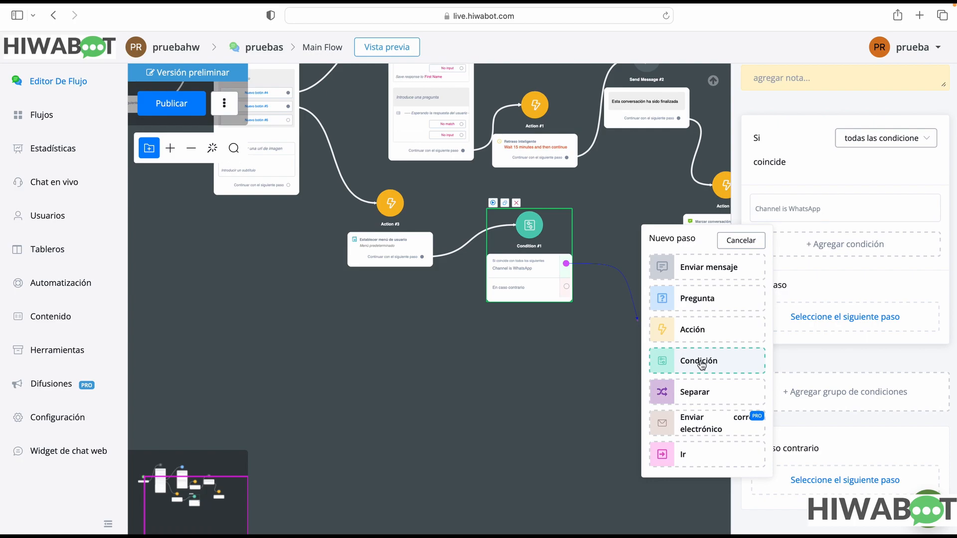
left_click(711, 399)
scroll(692, 414, "up", 10)
left_click_drag(686, 402, 450, 239)
scroll(450, 239, "up", 2)
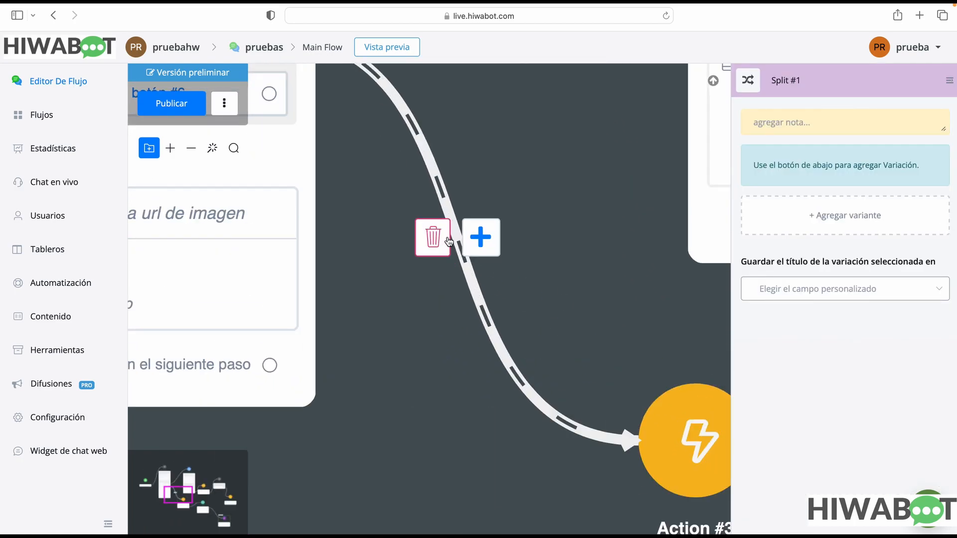
scroll(450, 239, "down", 15)
scroll(450, 237, "up", 1)
scroll(628, 380, "down", 2)
scroll(521, 366, "up", 12)
left_click_drag(546, 308, 515, 397)
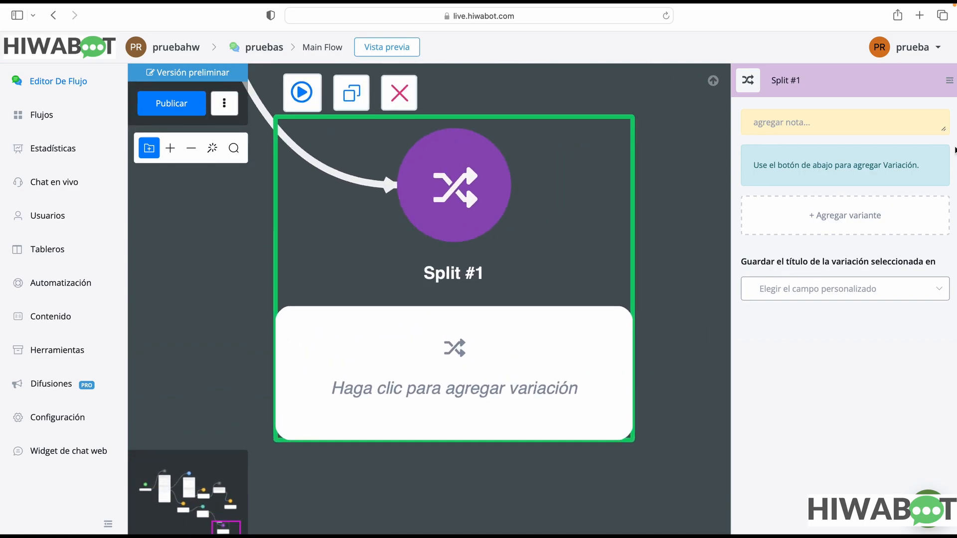
Add variants A and B to Split #1 with weights of 50 and 25
mouse_move(867, 214)
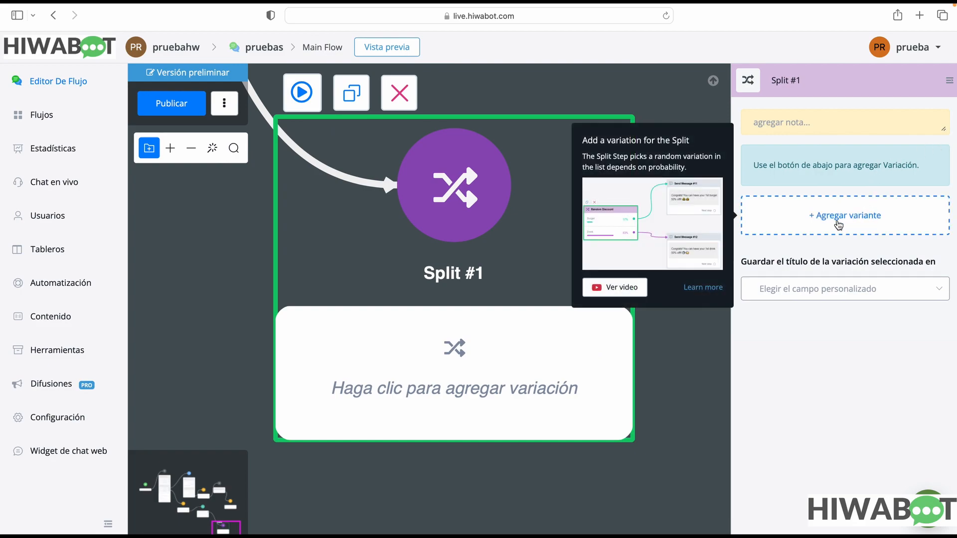
left_click(841, 225)
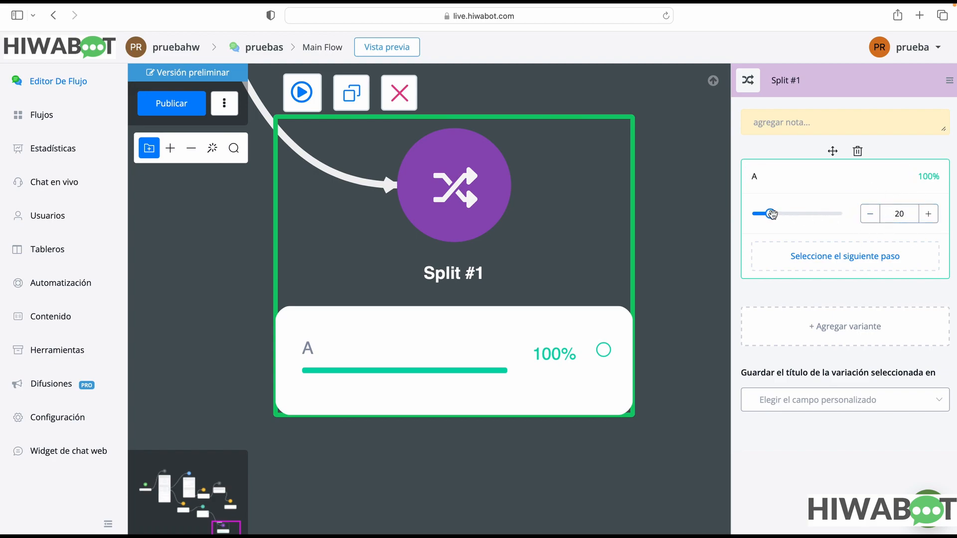
left_click_drag(770, 213, 801, 214)
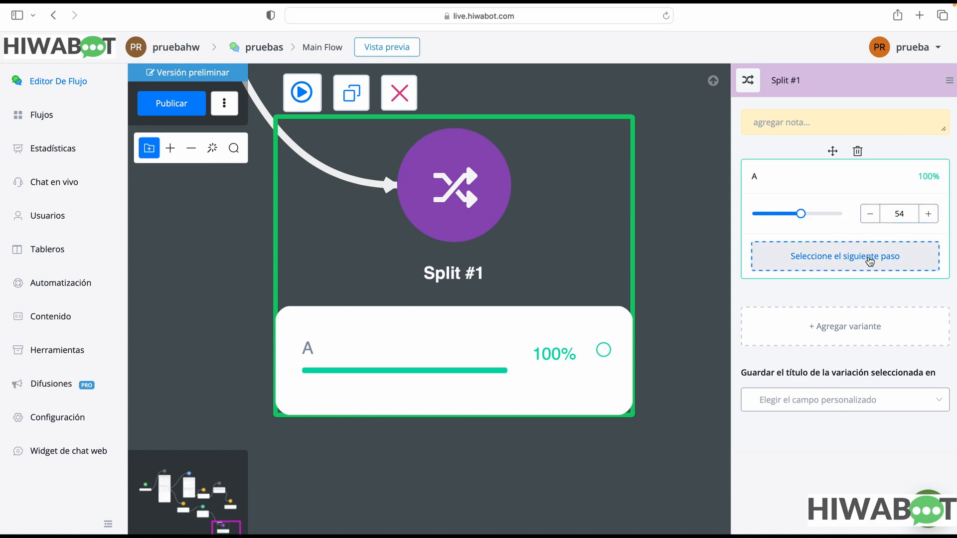
left_click(860, 332)
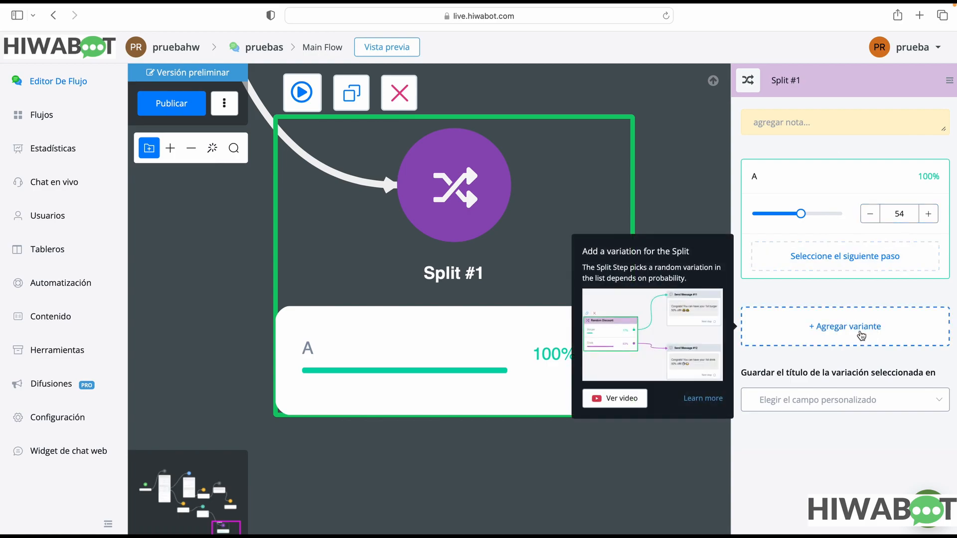
left_click_drag(771, 303, 773, 303)
left_click_drag(801, 149, 798, 149)
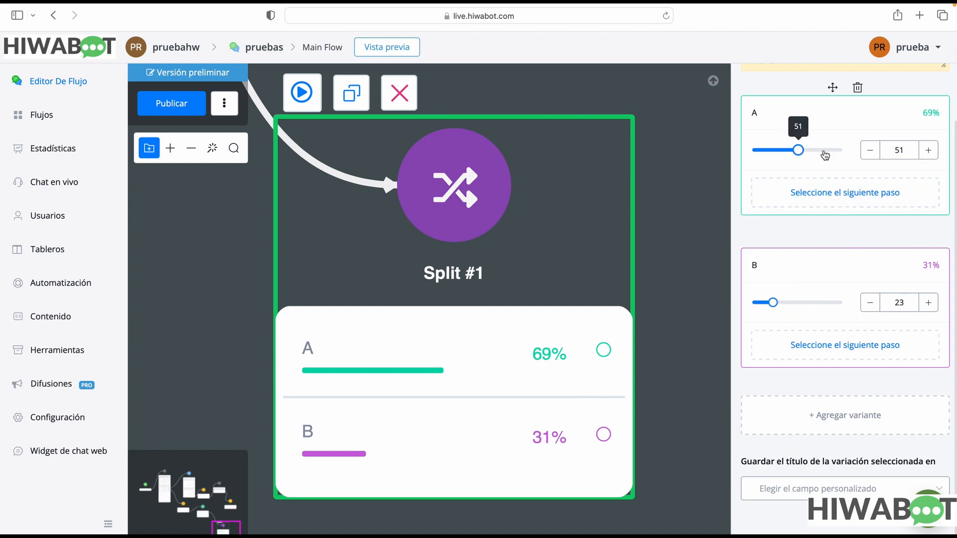
left_click(868, 150)
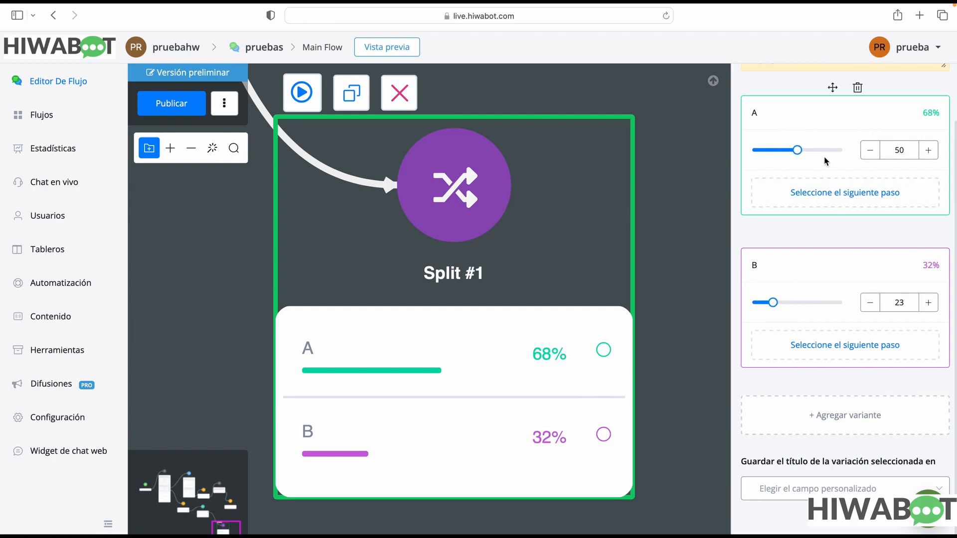
mouse_move(777, 303)
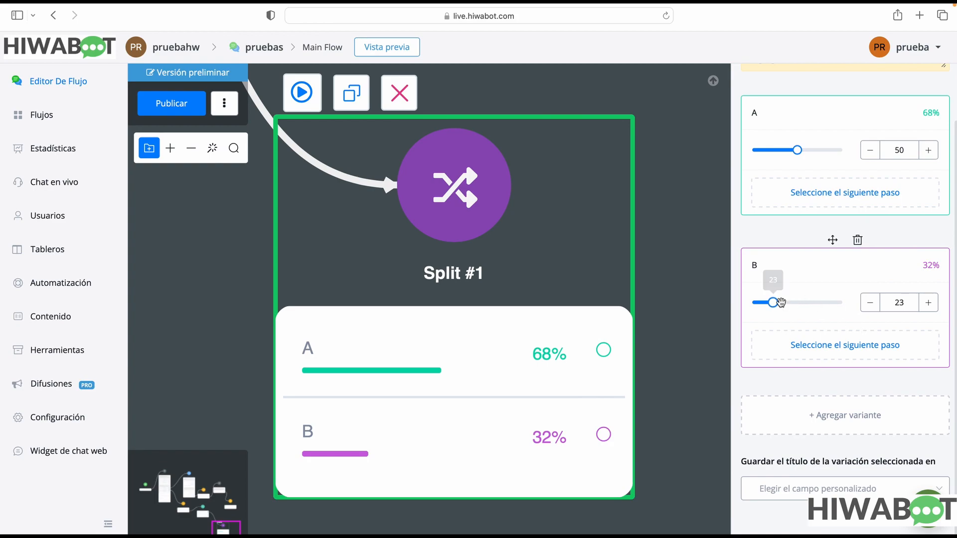
left_click_drag(775, 305, 774, 304)
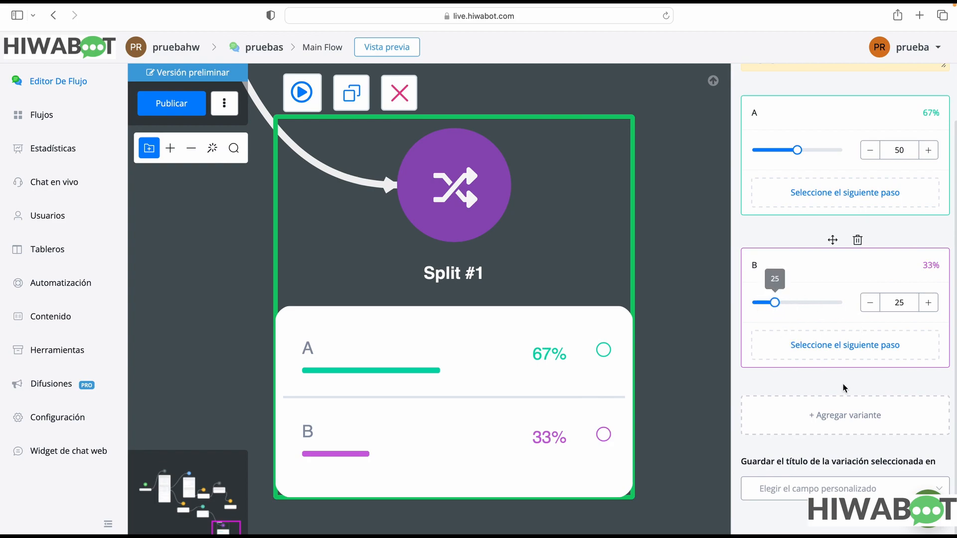
Add variant C to Split #1 and set its weight to 25
left_click(860, 420)
scroll(810, 435, "down", 2)
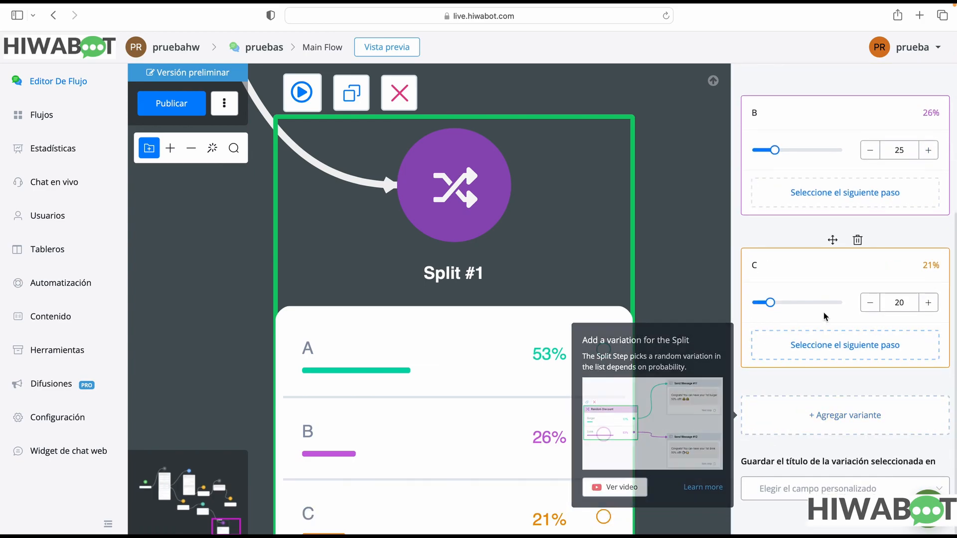
left_click(929, 303)
left_click(930, 303)
left_click(930, 303)
left_click(929, 303)
left_click(929, 303)
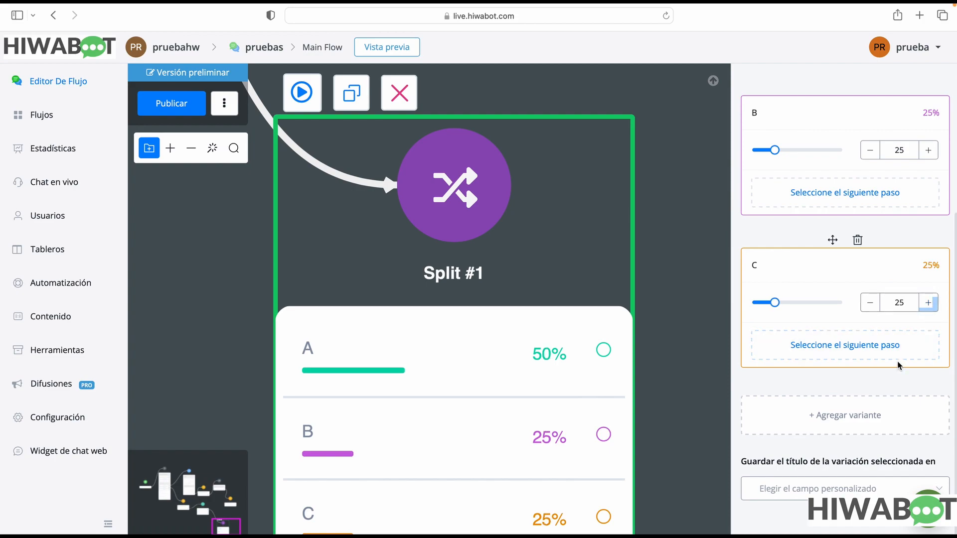
left_click_drag(907, 237, 897, 264)
left_click_drag(683, 416, 622, 301)
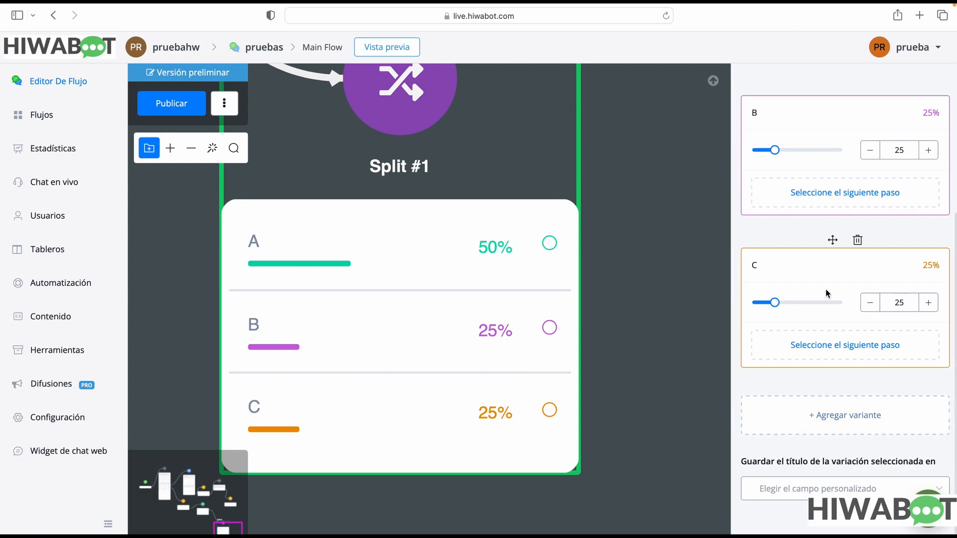
scroll(829, 279, "up", 2)
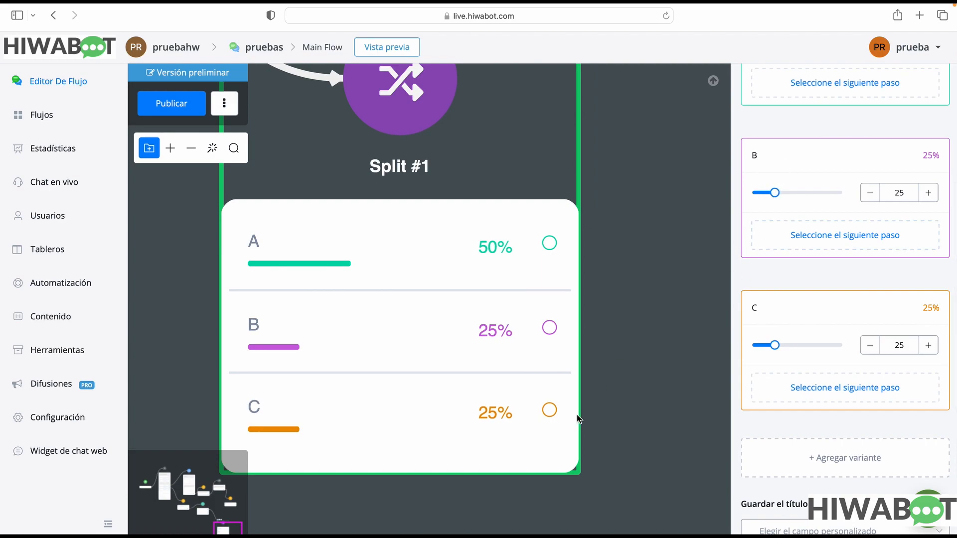
left_click(558, 415)
left_click_drag(558, 415, 609, 365)
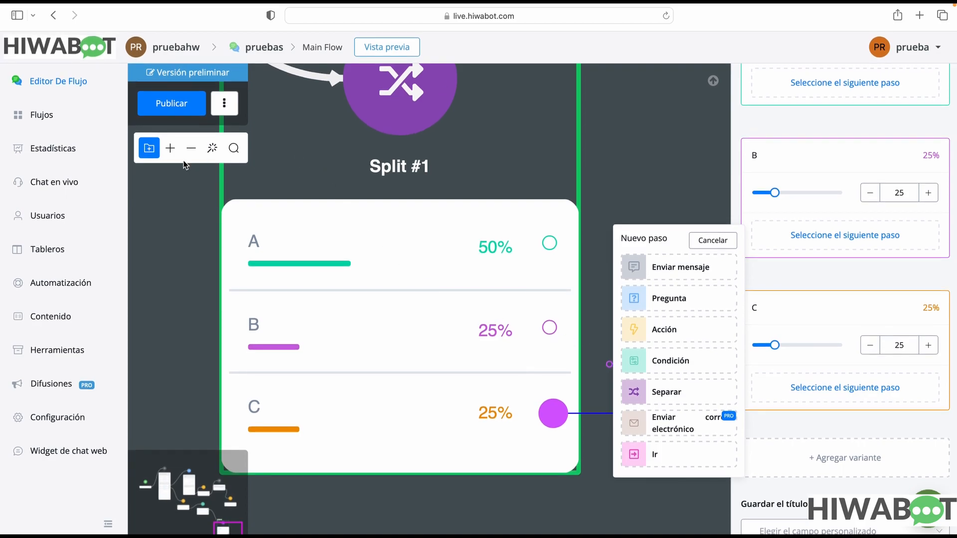
Connect variant A of Split #1 to a new Enviar correo electrónico step and open its Perfil de correo choices
left_click(191, 149)
left_click(192, 149)
left_click(193, 149)
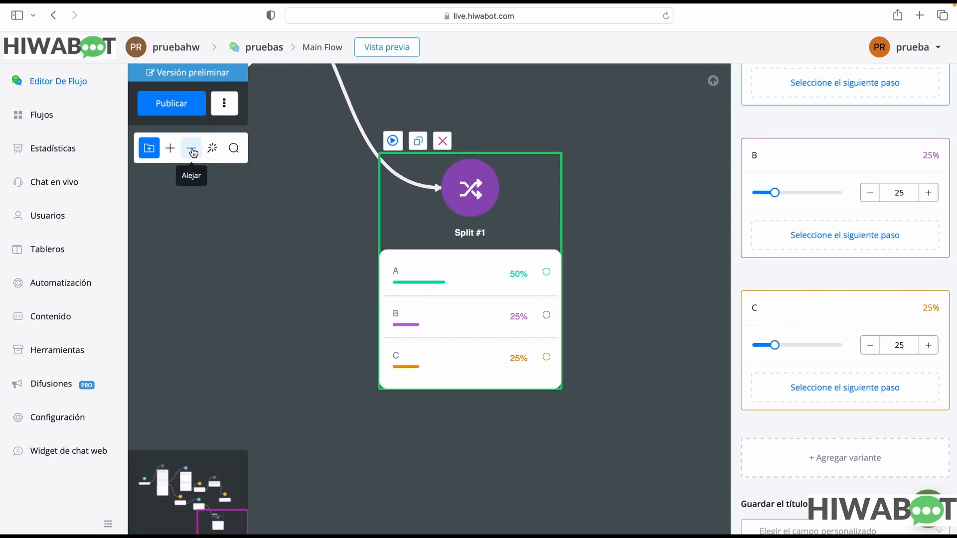
left_click(192, 149)
mouse_move(549, 271)
left_mouse_down()
mouse_move(446, 269)
mouse_move(447, 284)
mouse_move(537, 278)
left_mouse_up()
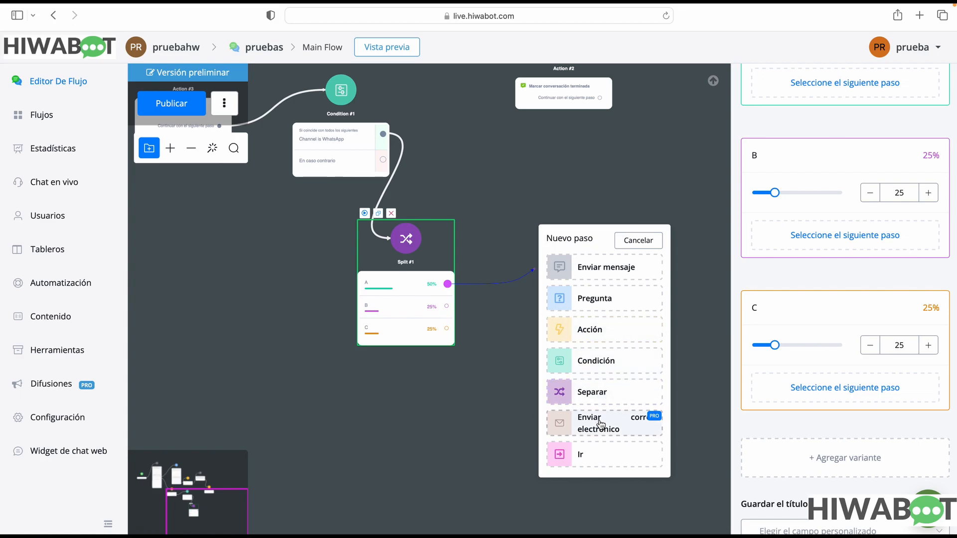
left_click(612, 431)
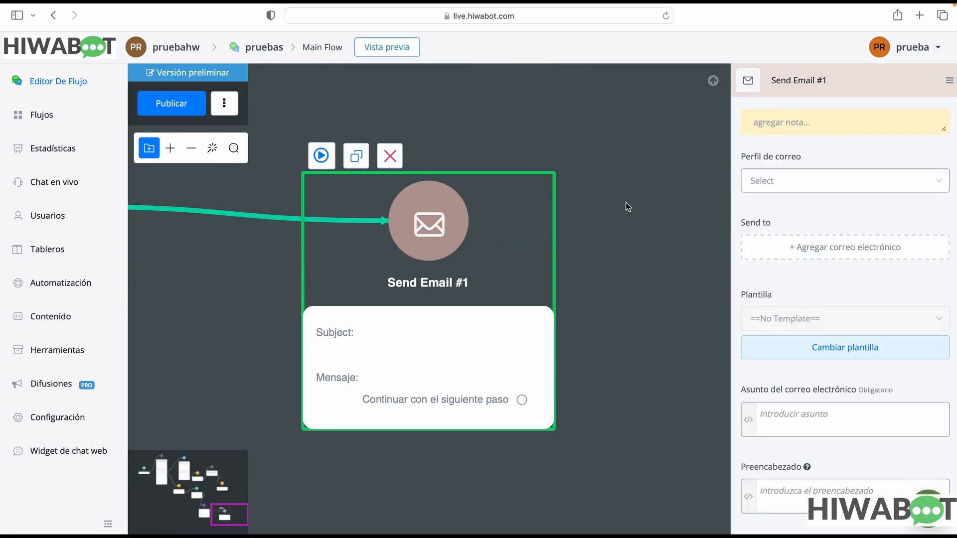
left_click(841, 191)
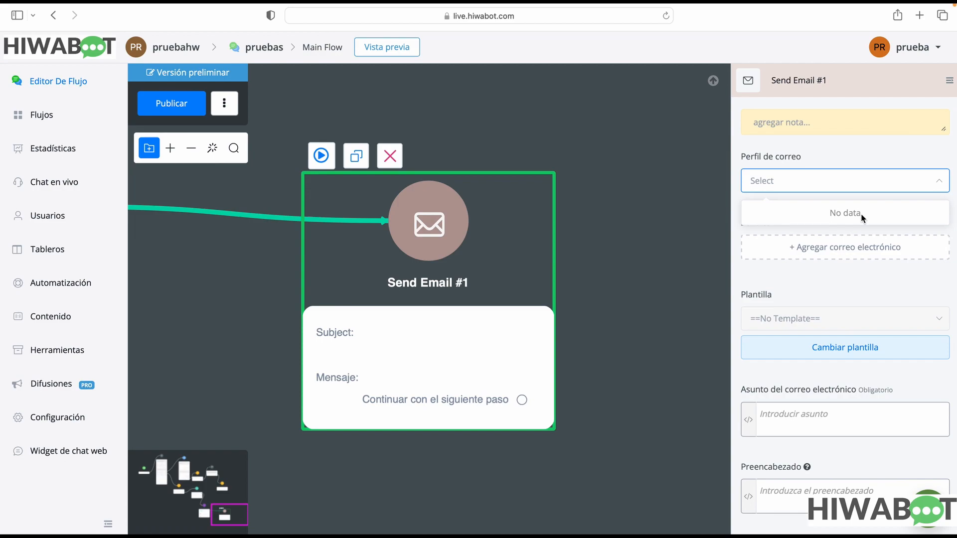
Review Send Email #1's recipient, template, subject, preheader and message settings
left_click(858, 278)
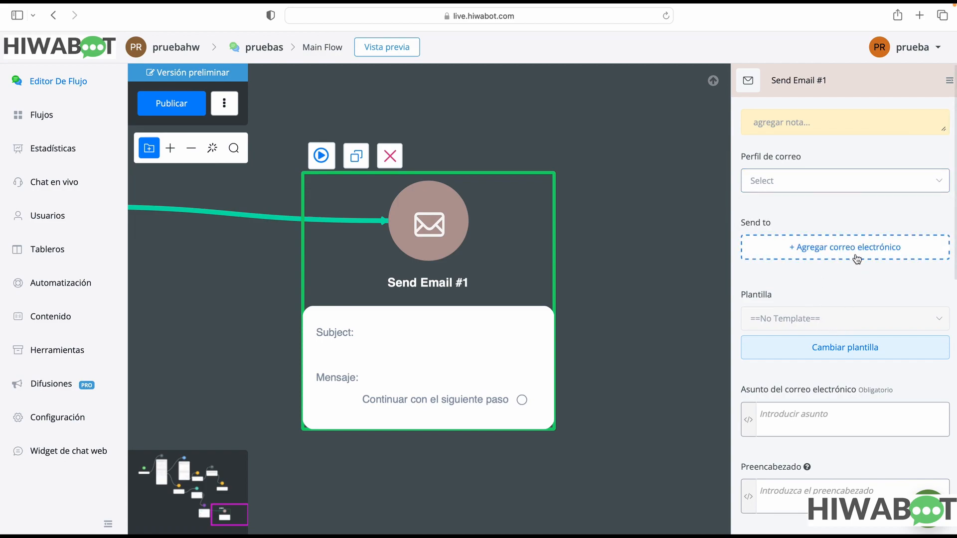
left_click(835, 426)
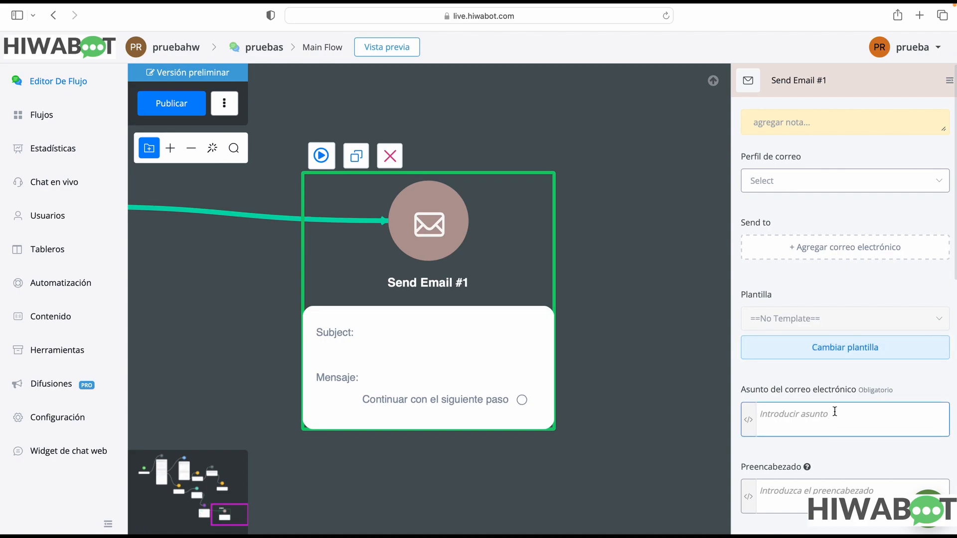
scroll(835, 412, "down", 3)
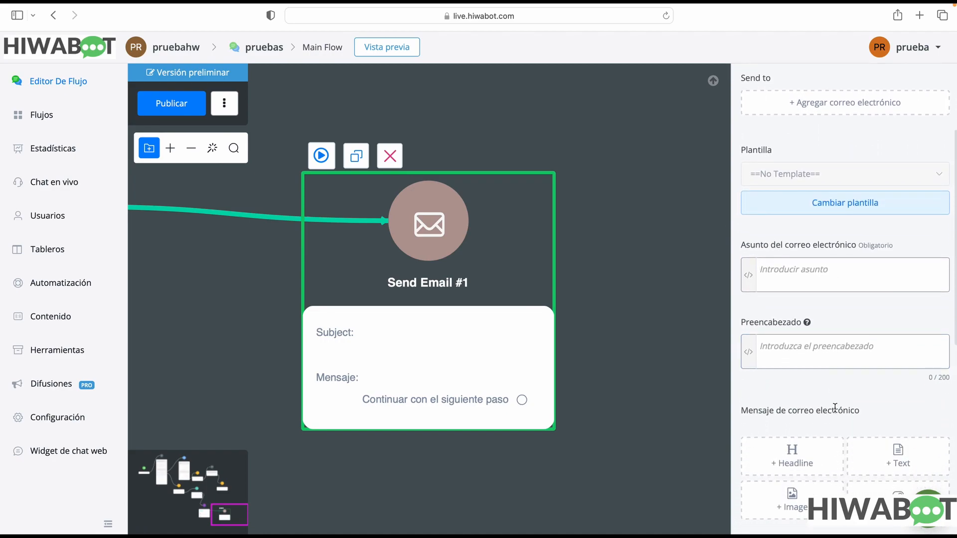
scroll(834, 407, "down", 1)
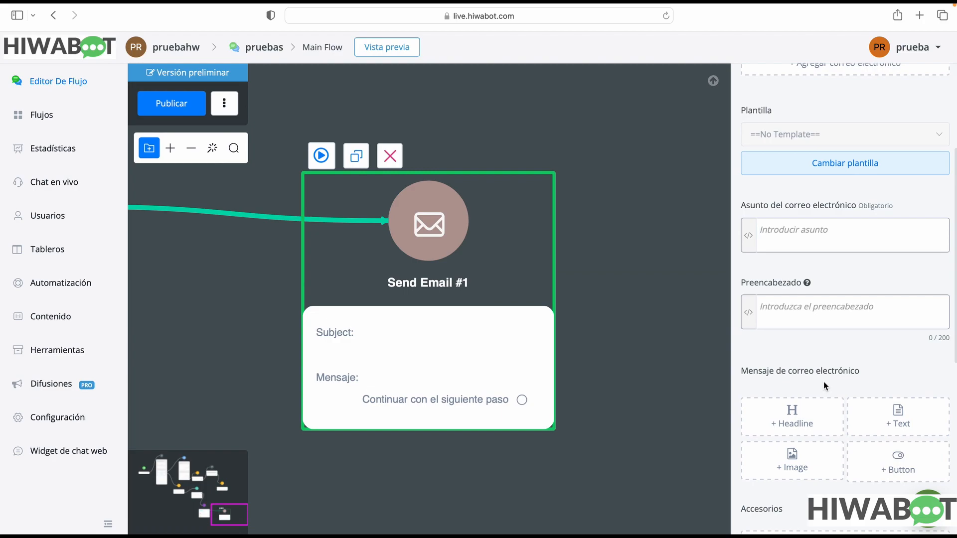
scroll(824, 386, "up", 3)
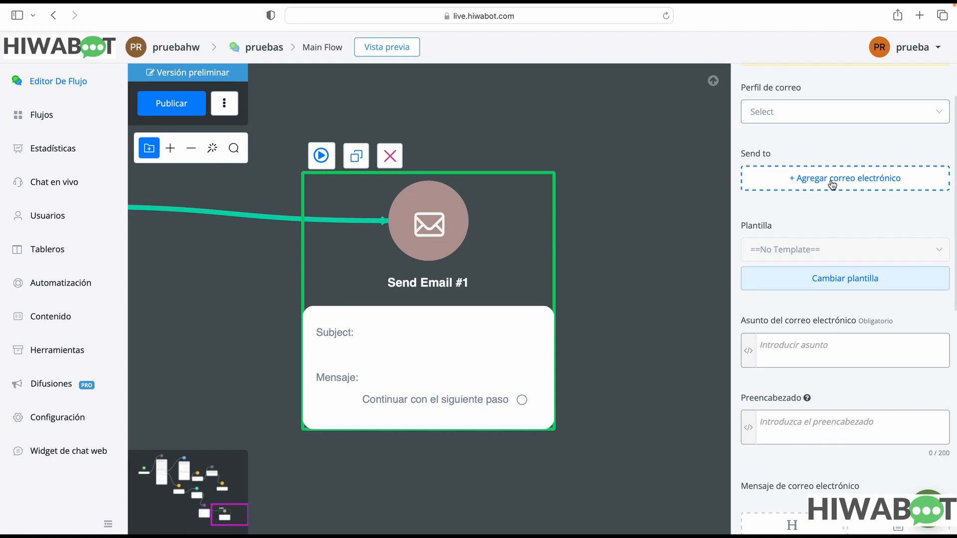
scroll(842, 279, "down", 1)
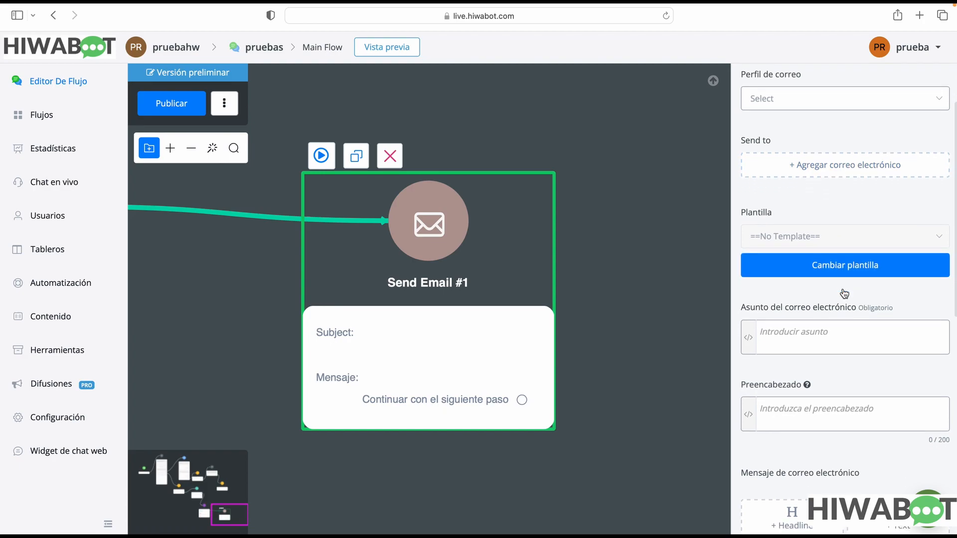
left_click(845, 330)
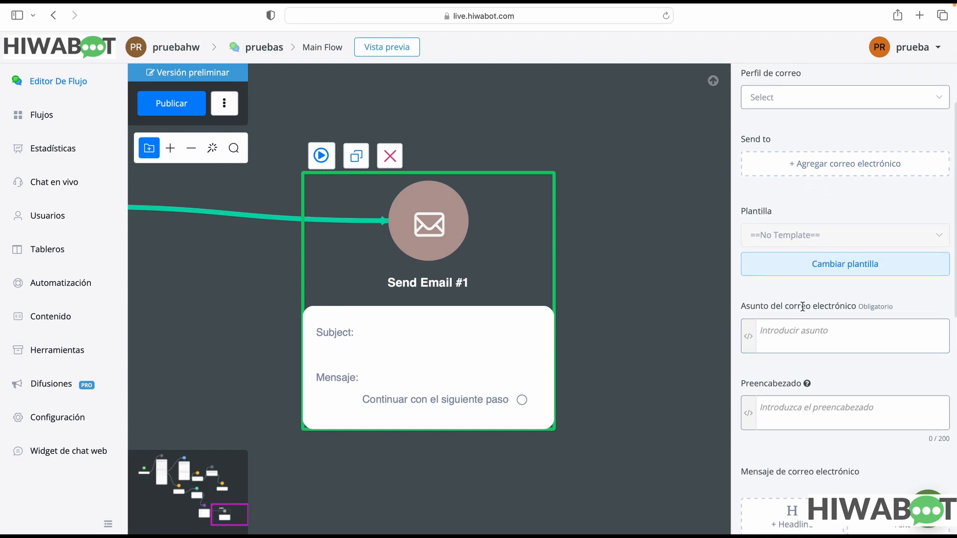
left_click_drag(768, 305, 878, 325)
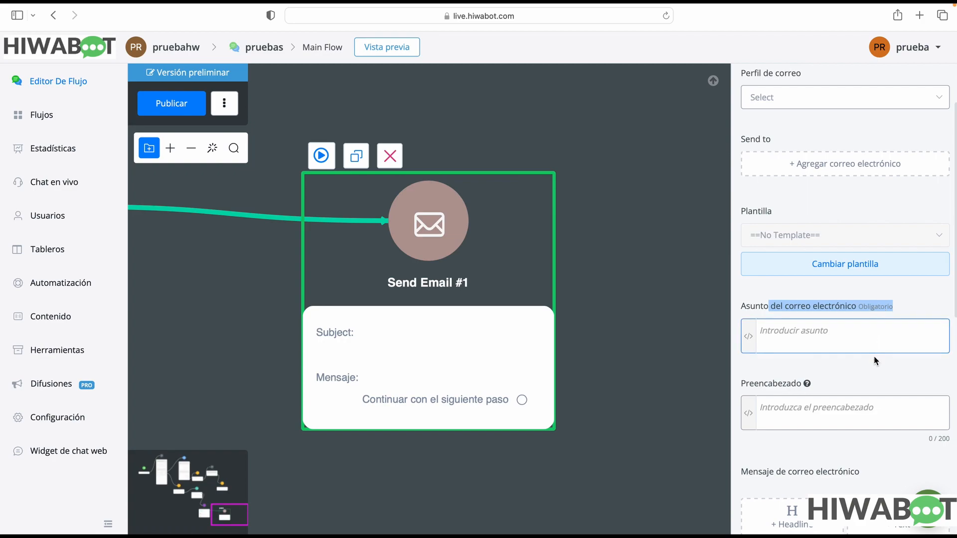
Add an image block to the email message of Send Email #1
scroll(874, 356, "down", 6)
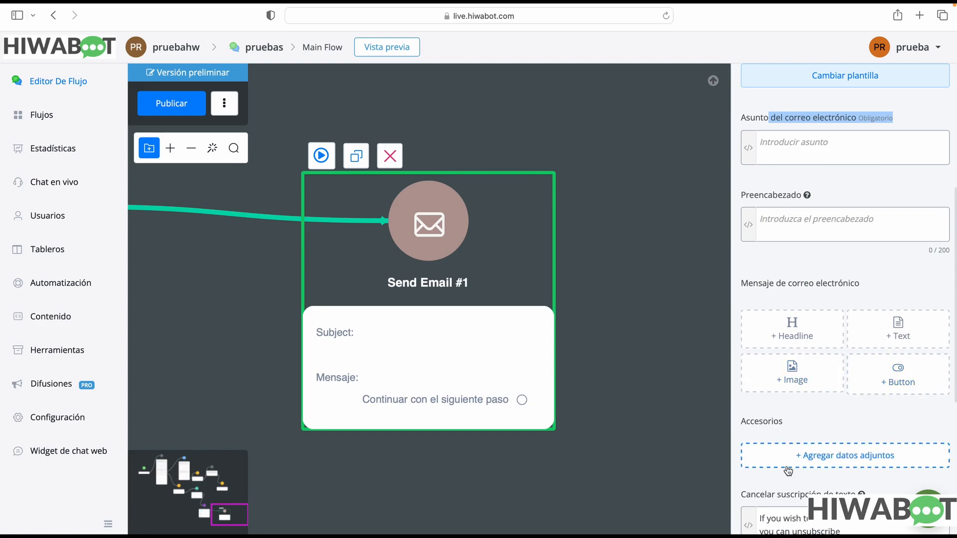
left_click(791, 374)
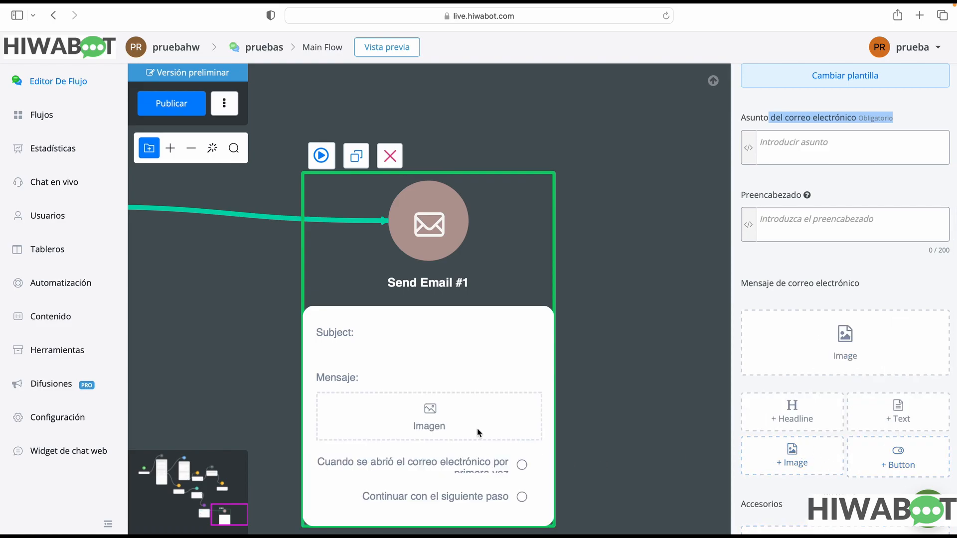
left_click_drag(457, 415, 458, 315)
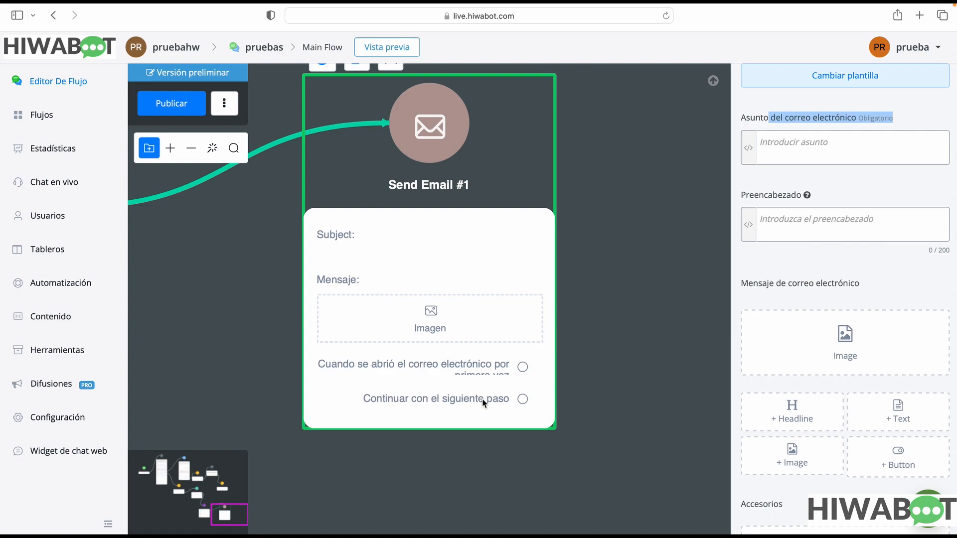
left_click(901, 466)
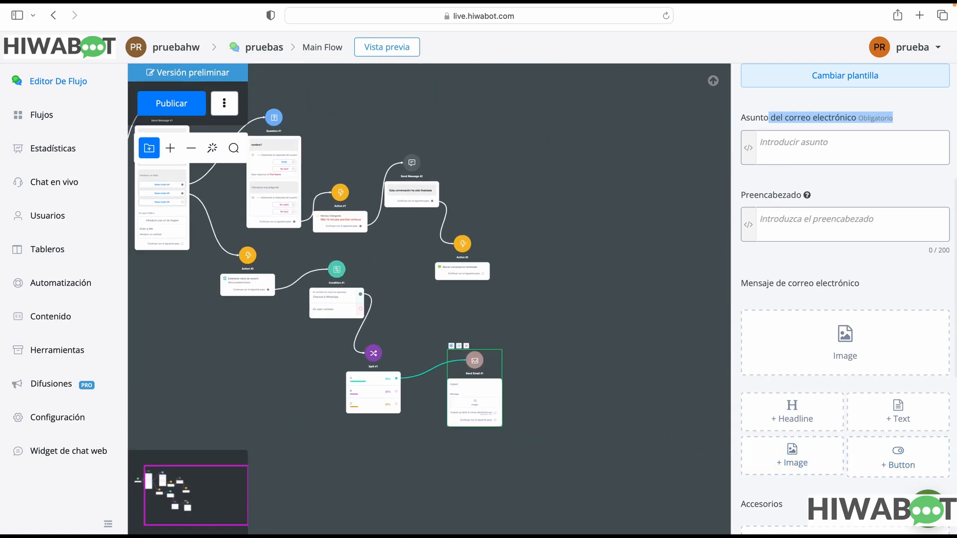
Add a file attachment slot under Accesorios in Send Email #1
scroll(883, 443, "up", 3)
scroll(882, 445, "down", 6)
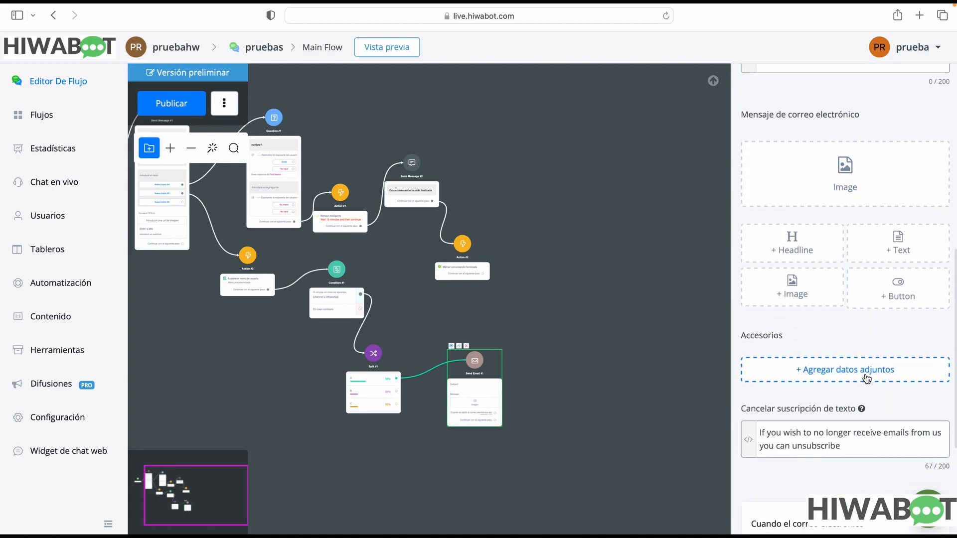
left_click(866, 378)
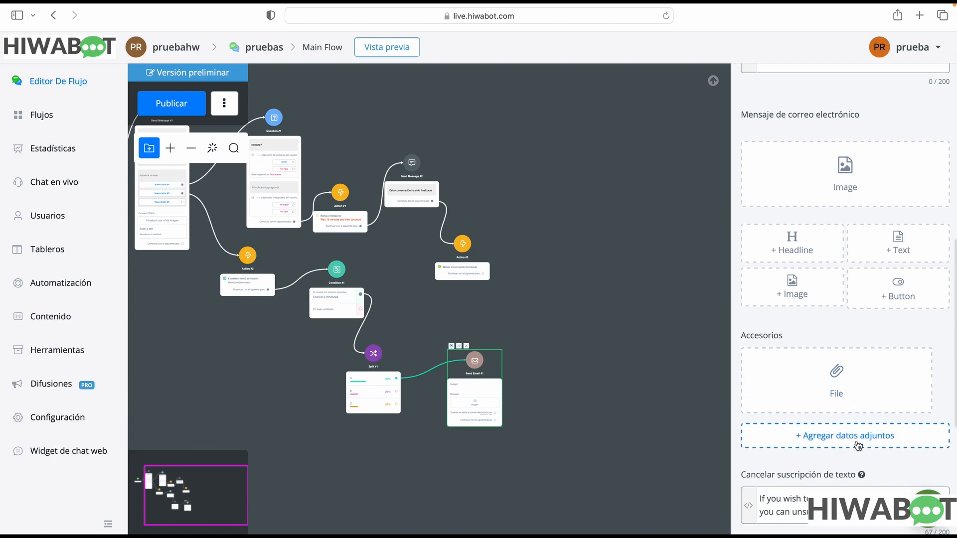
Examine Send Email #1's unsubscribe text and the trigger options for when the email is opened
scroll(851, 423, "up", 1)
scroll(852, 423, "down", 1)
scroll(852, 423, "down", 3)
left_click_drag(847, 429, 856, 391)
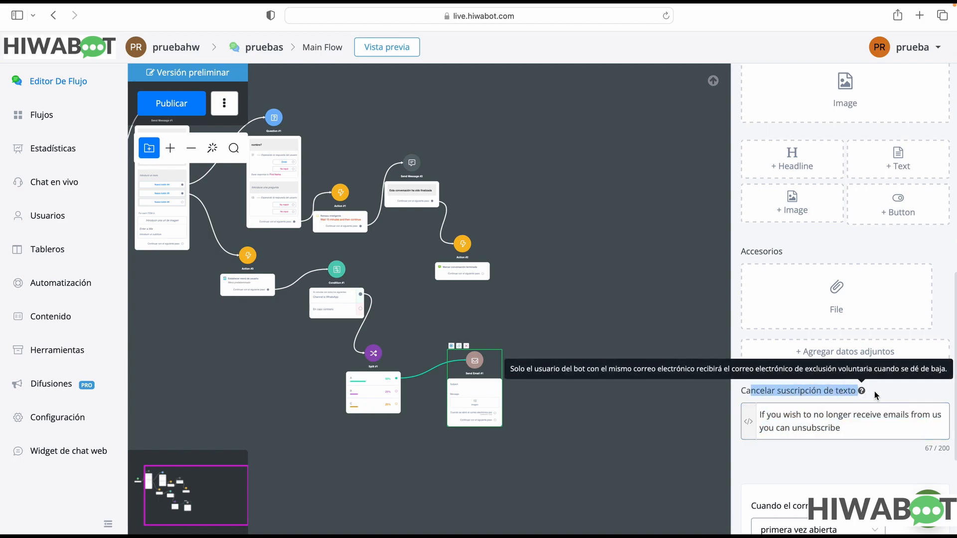
left_click(846, 424)
left_click_drag(841, 428, 755, 414)
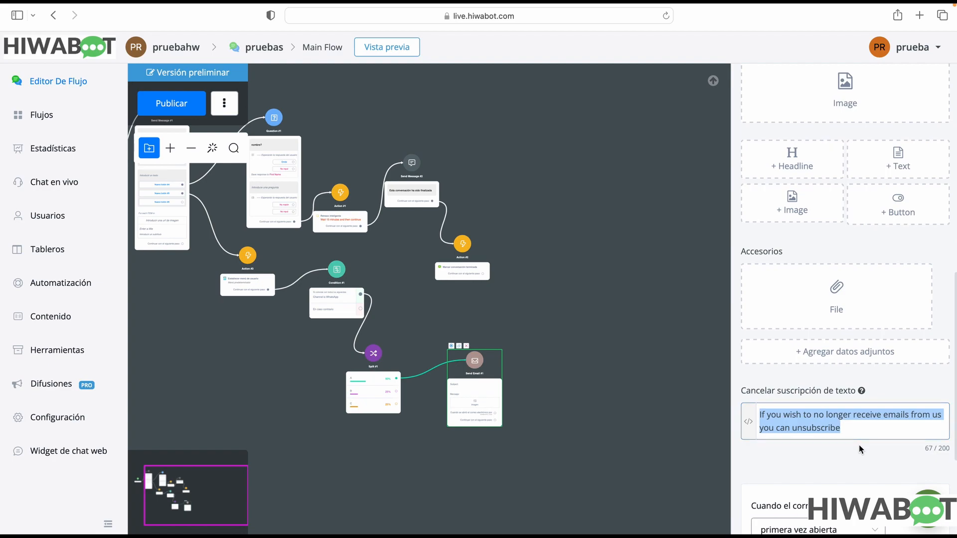
scroll(859, 444, "down", 2)
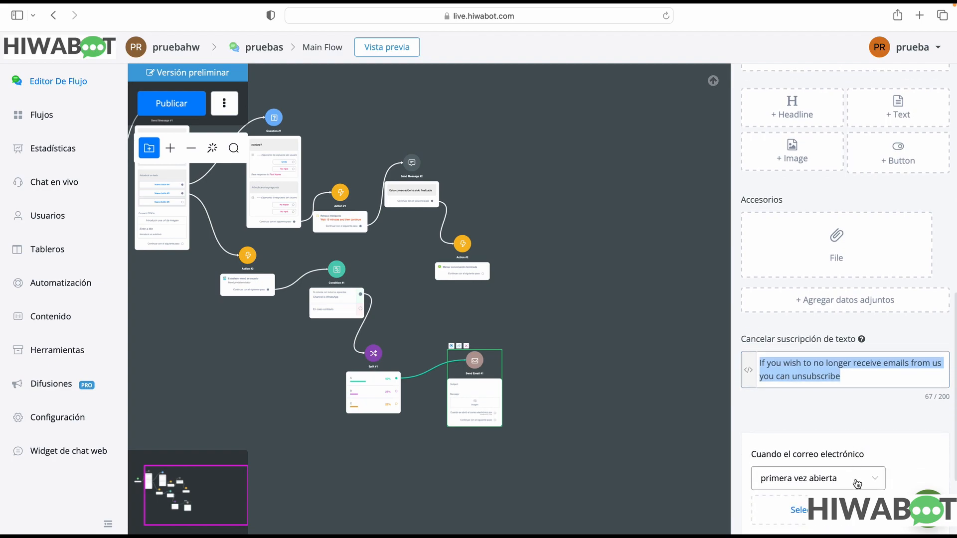
scroll(857, 484, "down", 6)
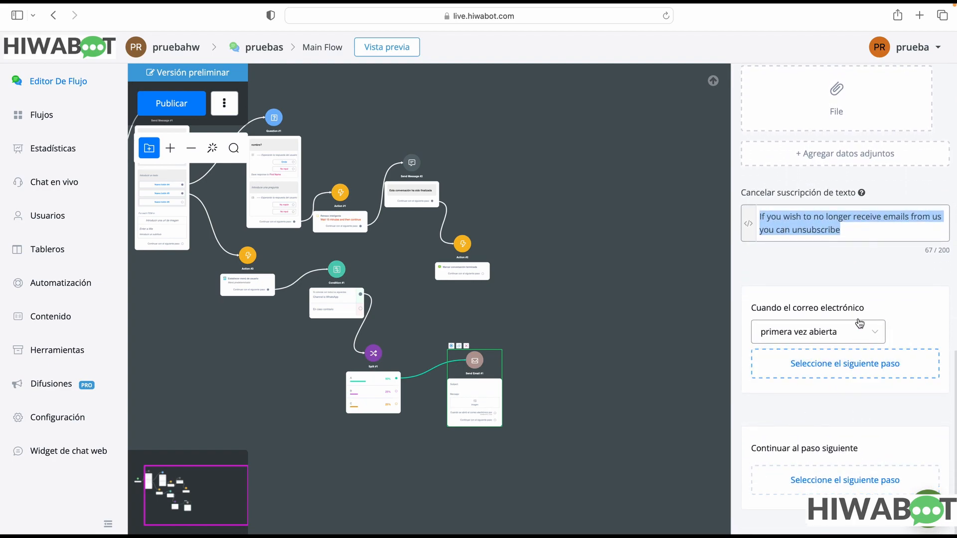
left_click(855, 330)
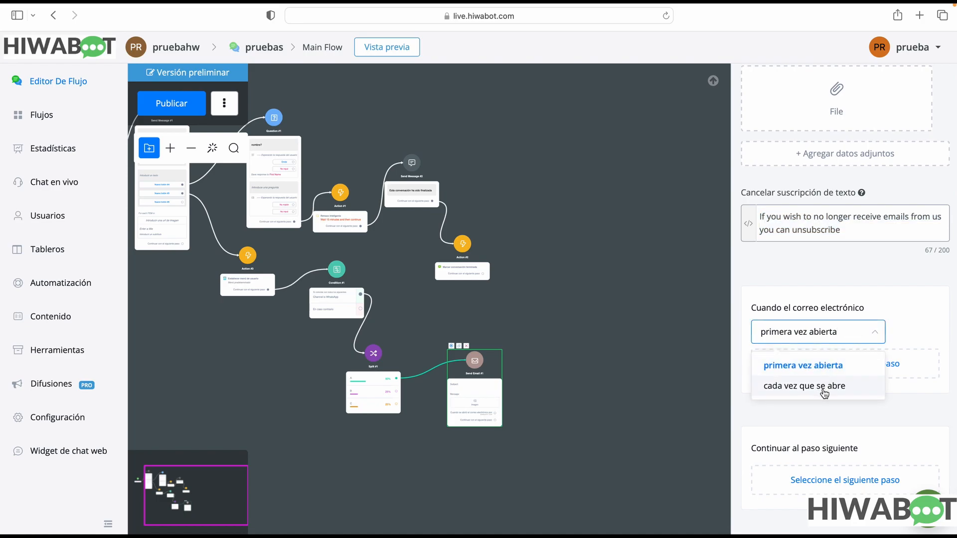
left_click(913, 337)
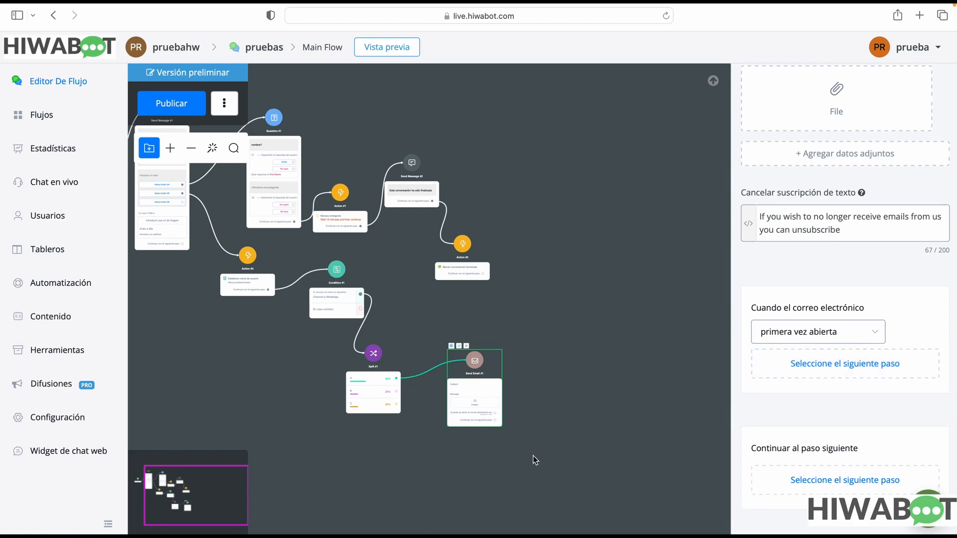
Connect Send Email #1's first-time-opened output to a new Ir step
scroll(807, 296, "up", 10)
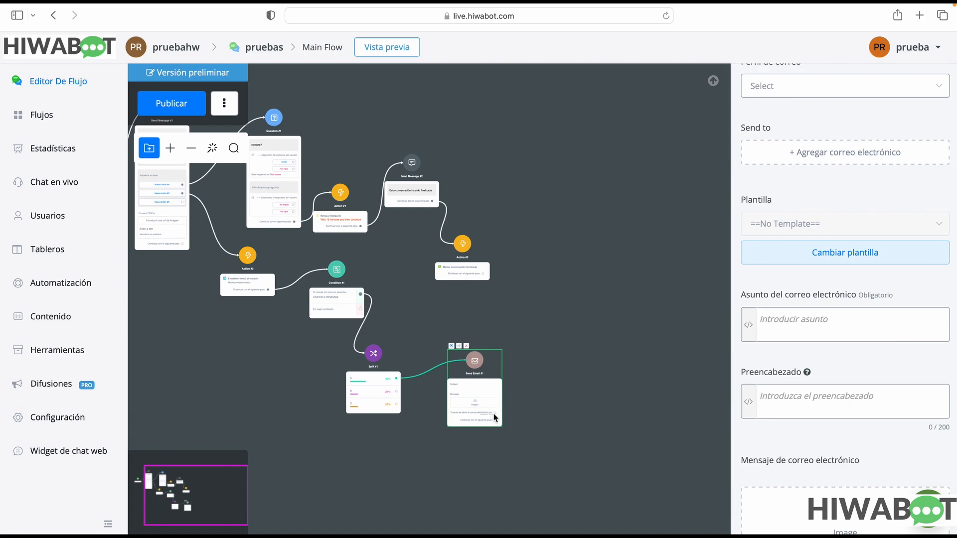
left_click_drag(496, 417, 541, 381)
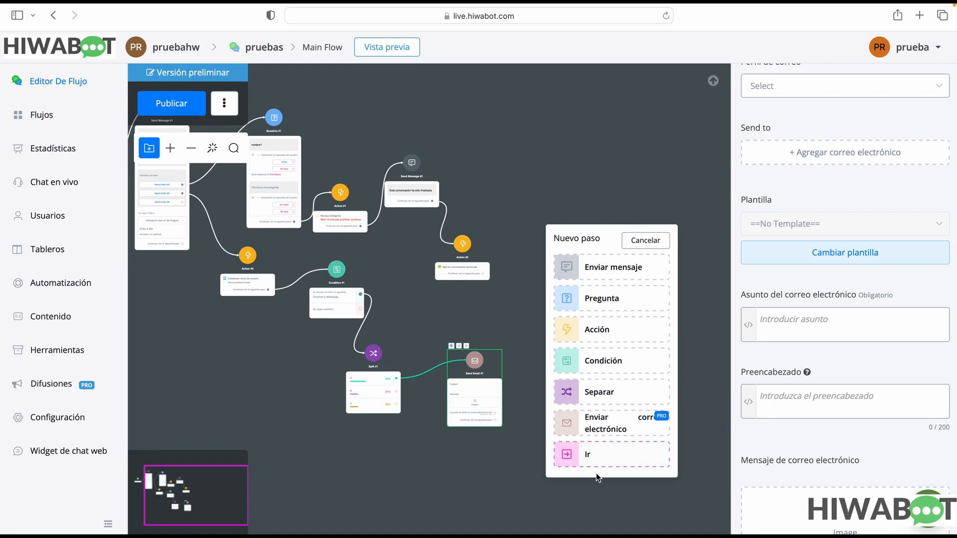
left_click(623, 461)
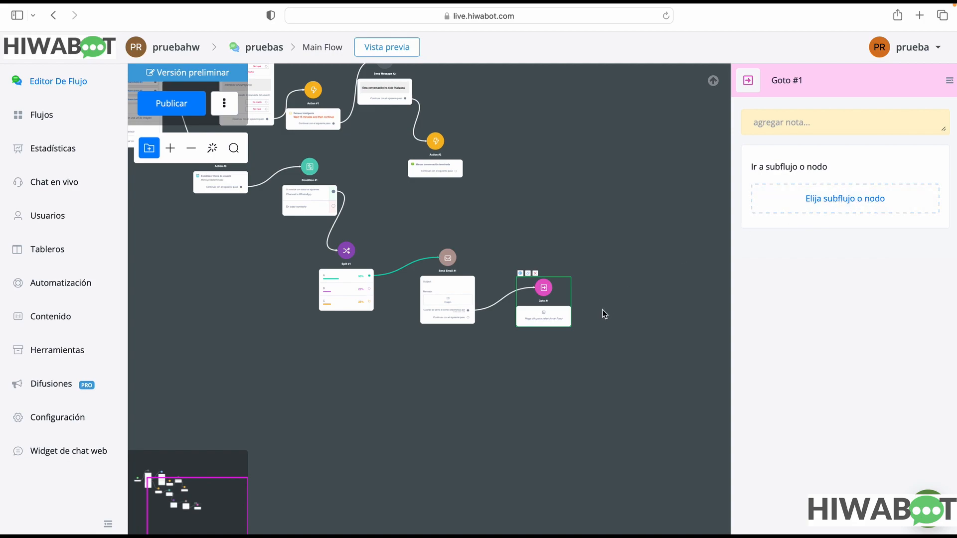
Publish the Main Flow
scroll(601, 310, "up", 5)
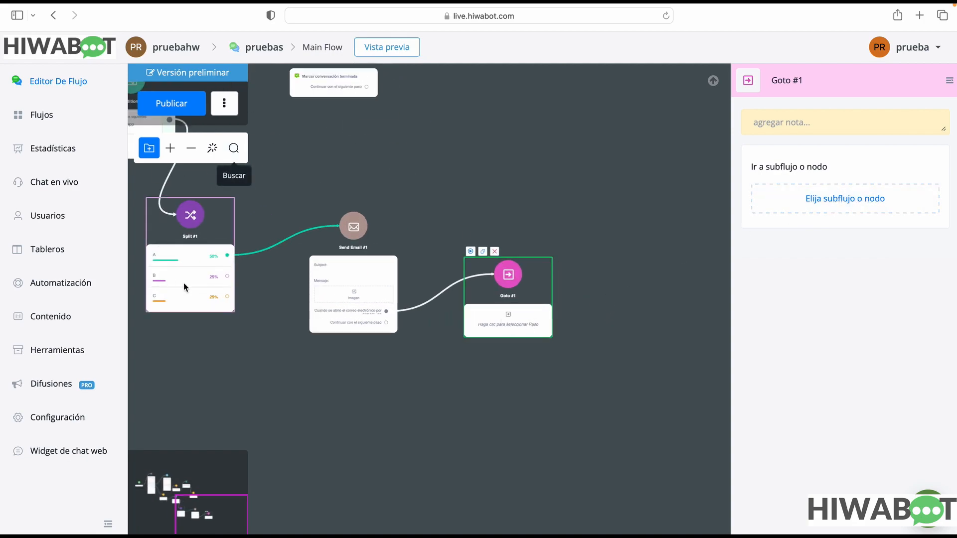
left_click_drag(338, 170, 517, 306)
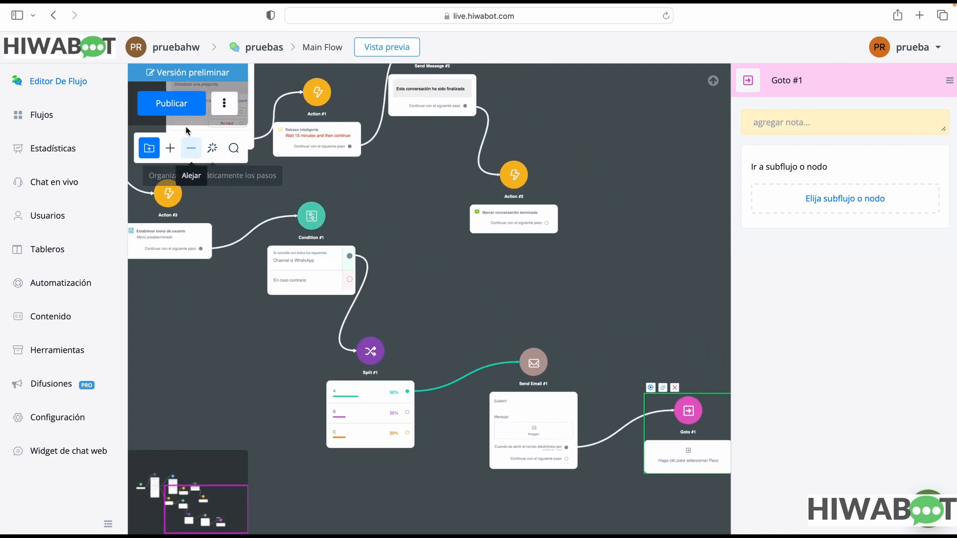
left_click(182, 107)
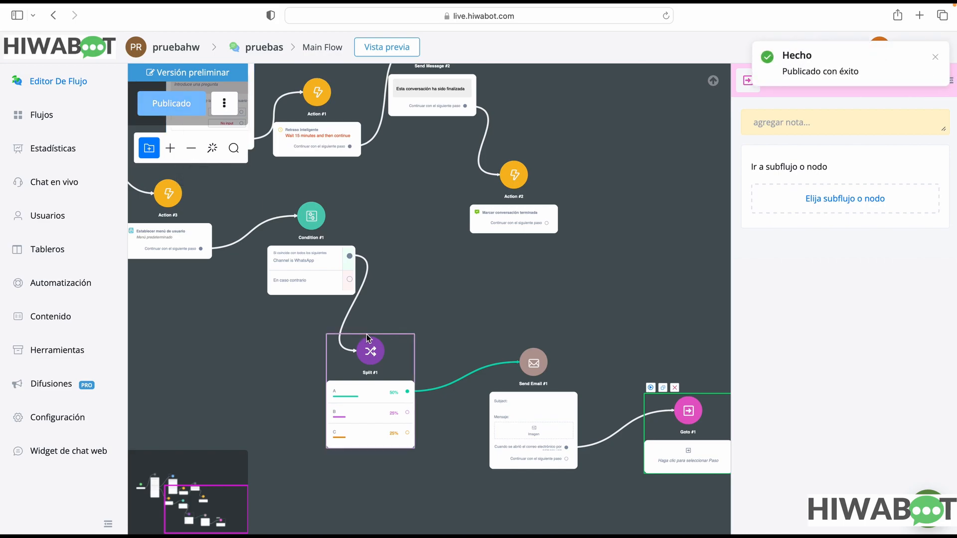
Create a new Web subflow named "pruebas 2"
left_click(47, 118)
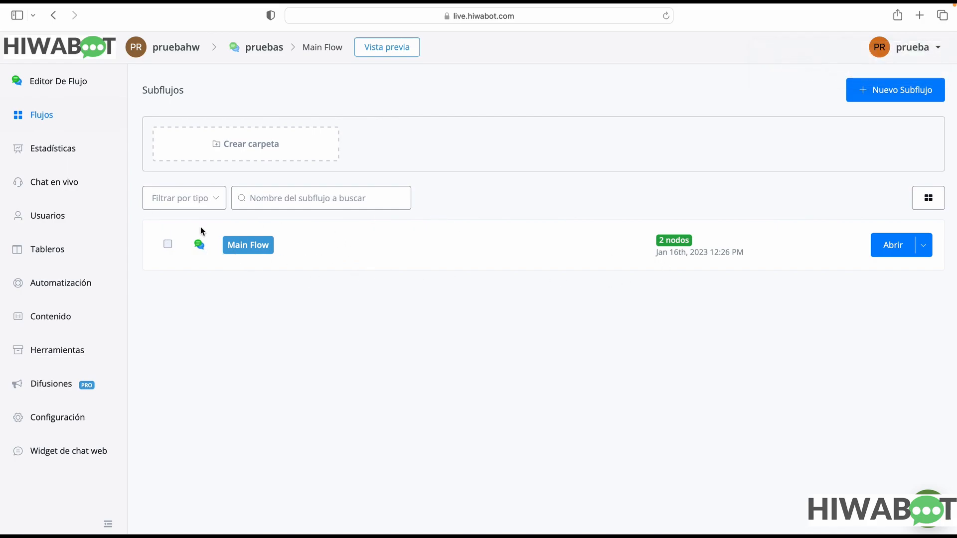
left_click(892, 91)
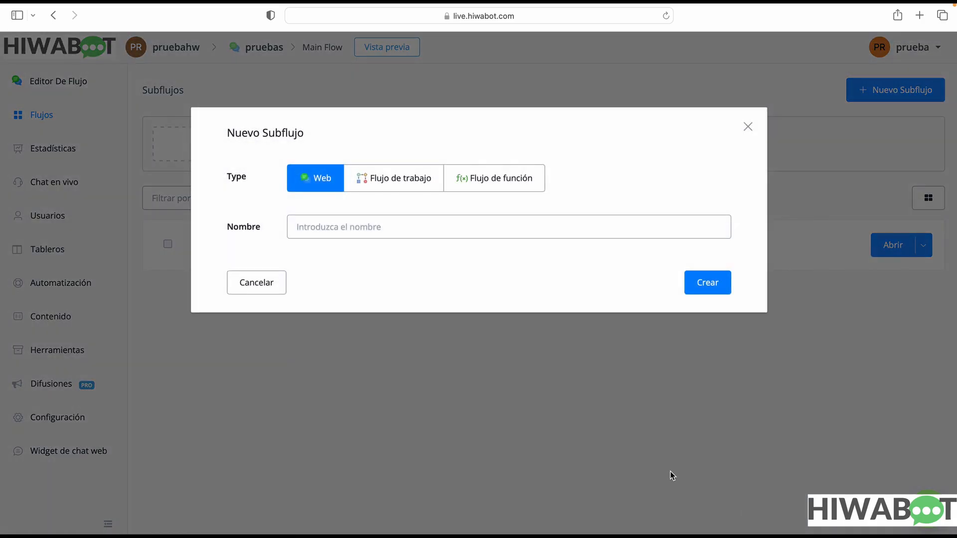
left_click(382, 223)
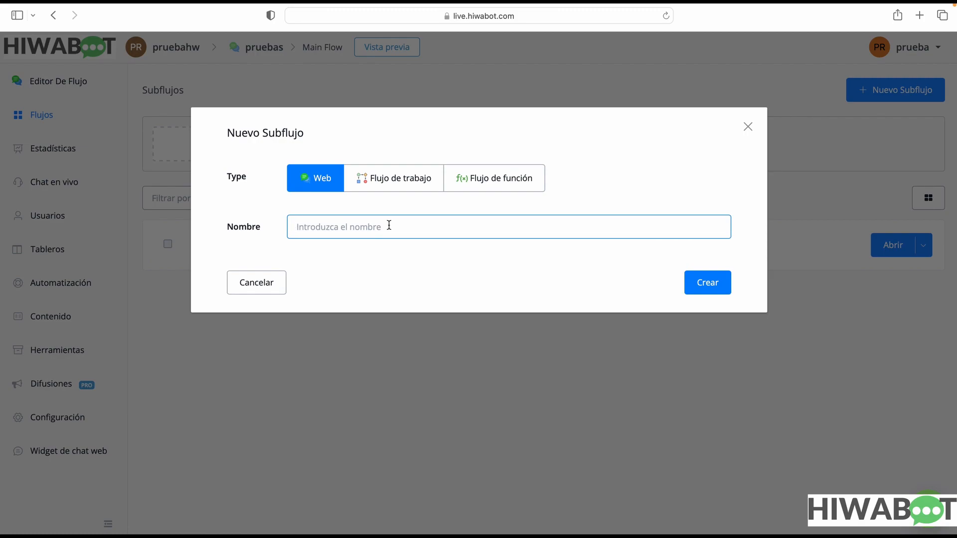
type("pruebas 2")
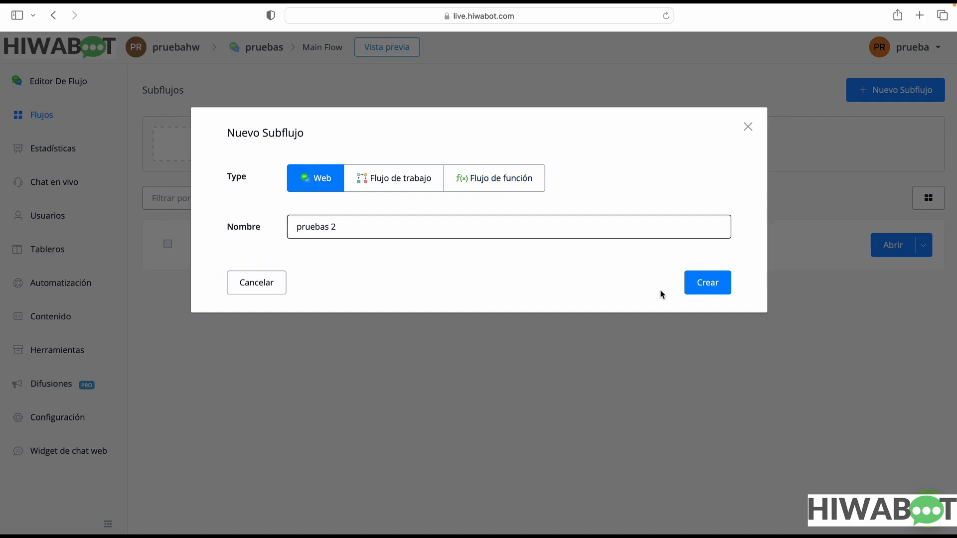
left_click(721, 288)
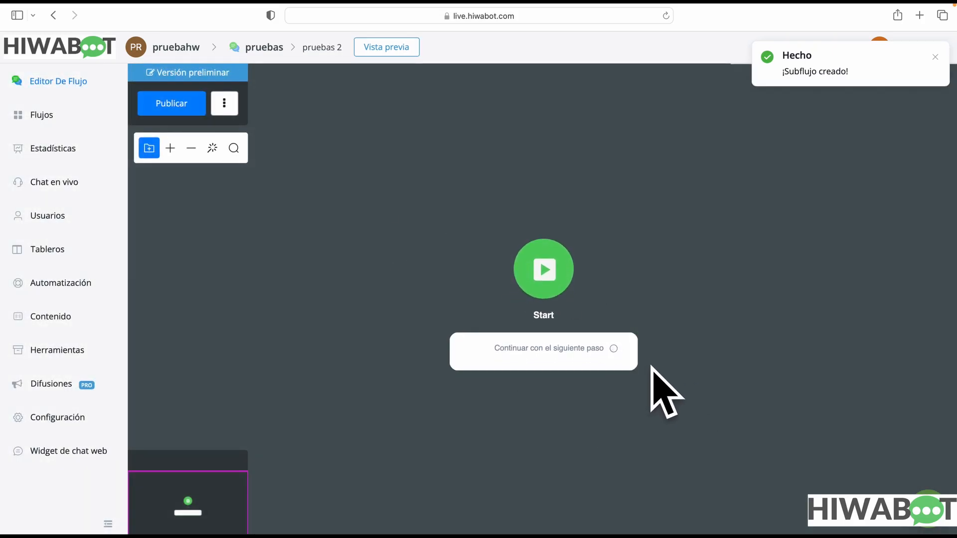
left_click_drag(573, 294, 375, 276)
left_click_drag(416, 333, 564, 248)
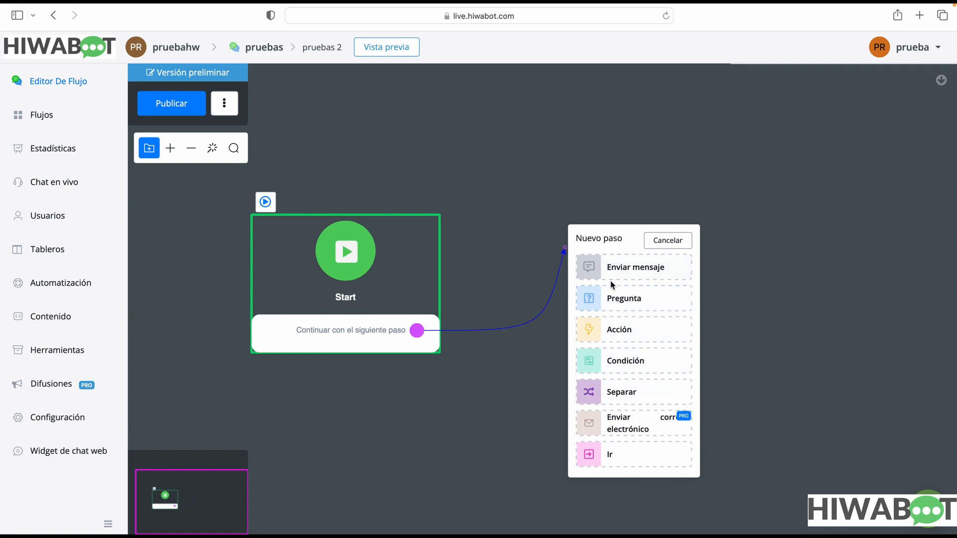
left_click(515, 201)
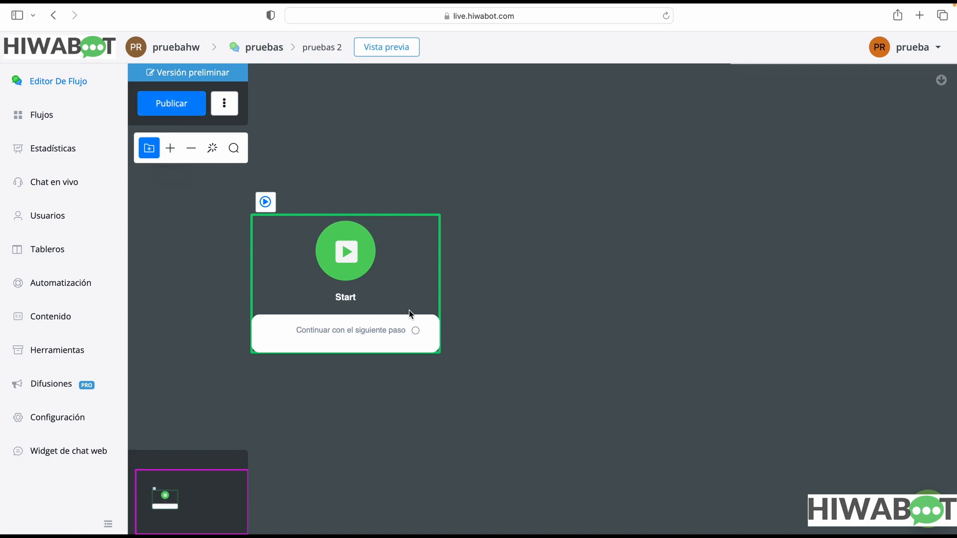
left_click_drag(416, 331, 601, 280)
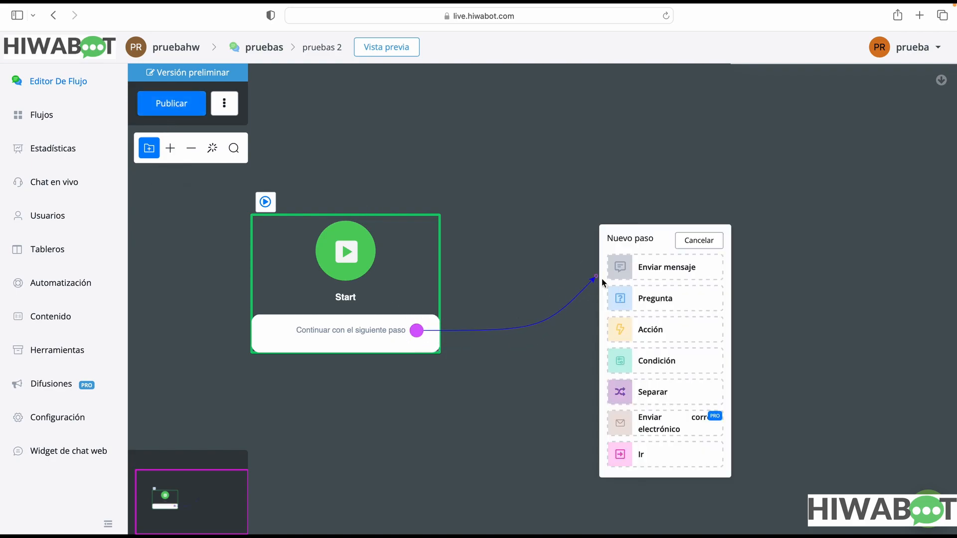
left_click(775, 364)
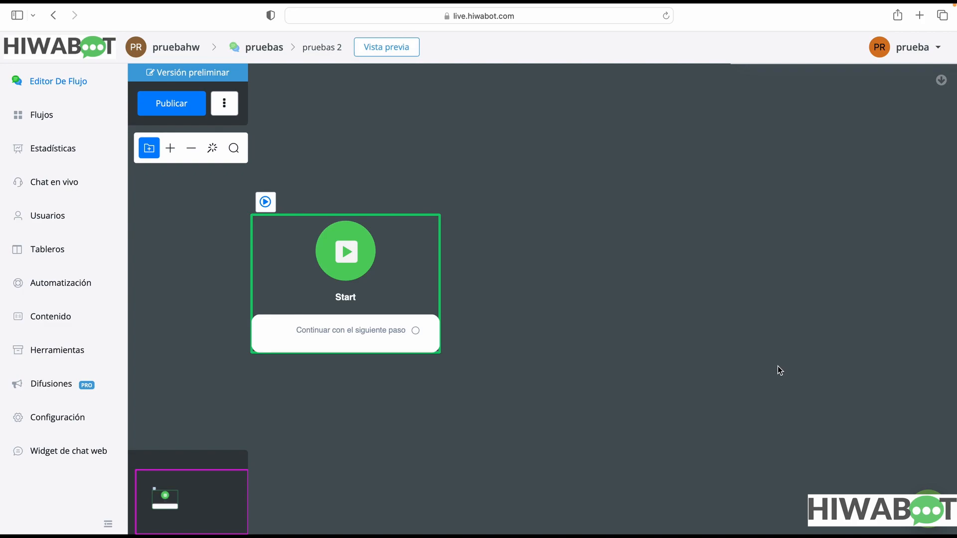
Publish the pruebas 2 subflow and open the Main Flow for editing
scroll(780, 371, "down", 3)
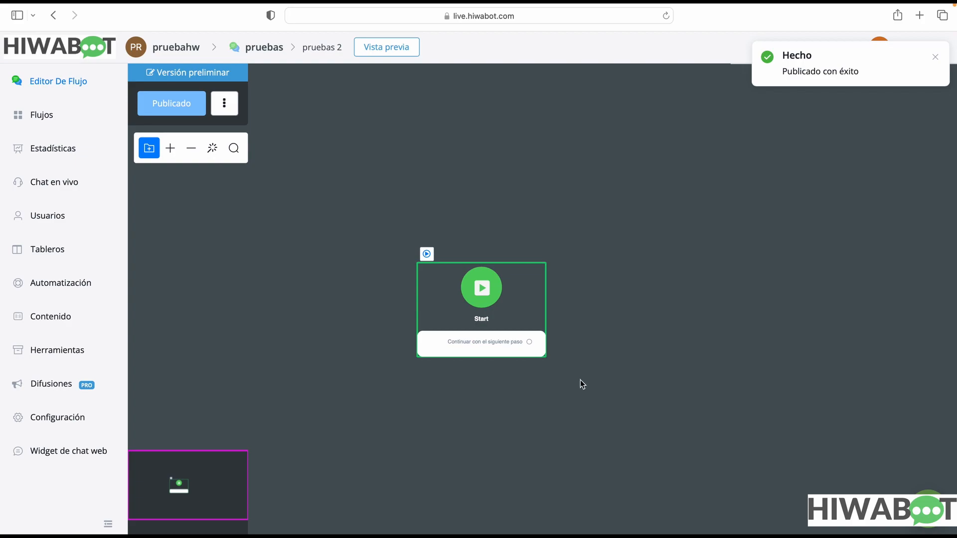
left_click(54, 119)
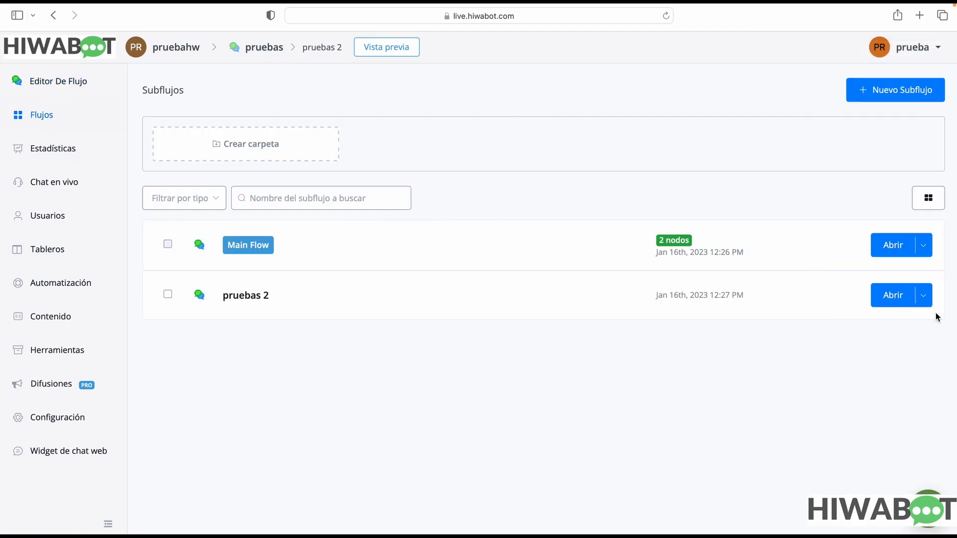
left_click(894, 248)
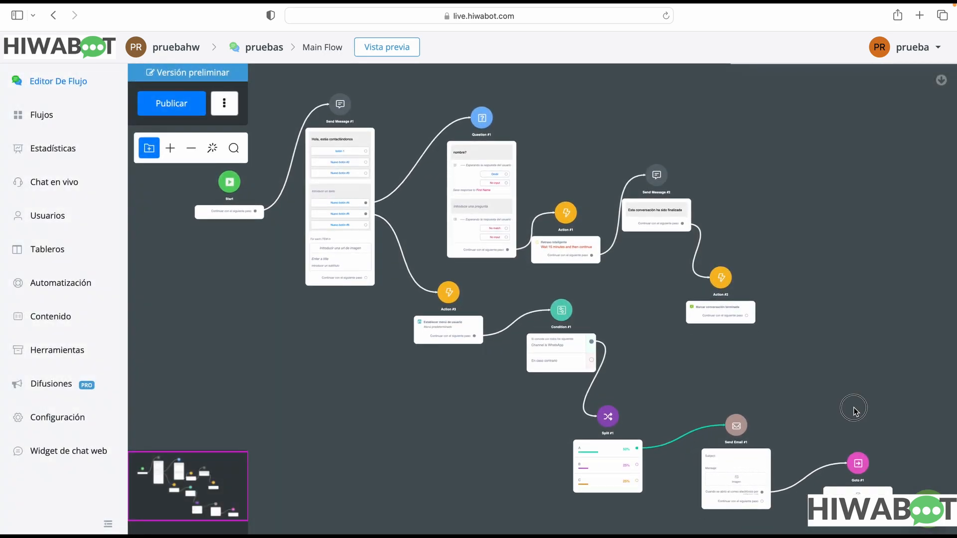
Set the Goto #1 step's destination to the pruebas 2 subflow
left_click_drag(854, 406, 608, 244)
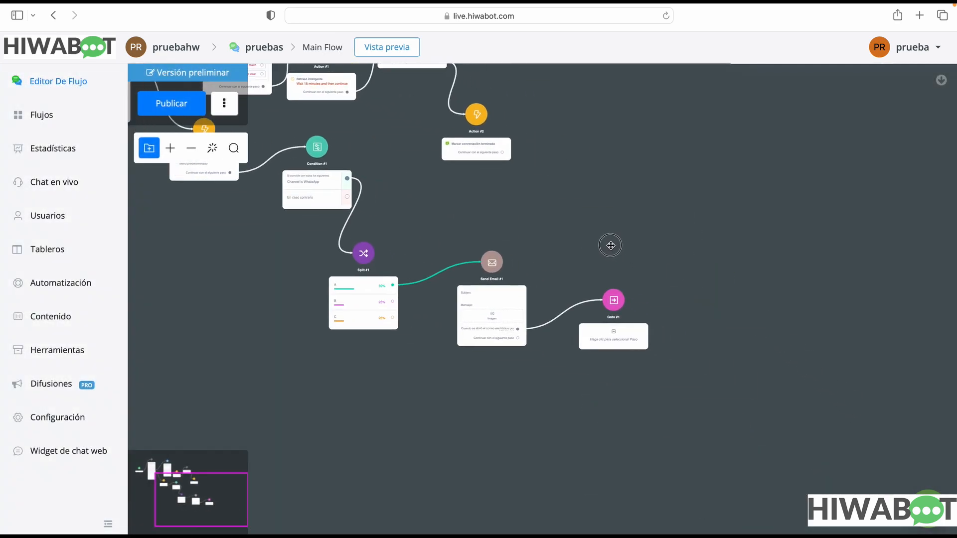
left_click(641, 345)
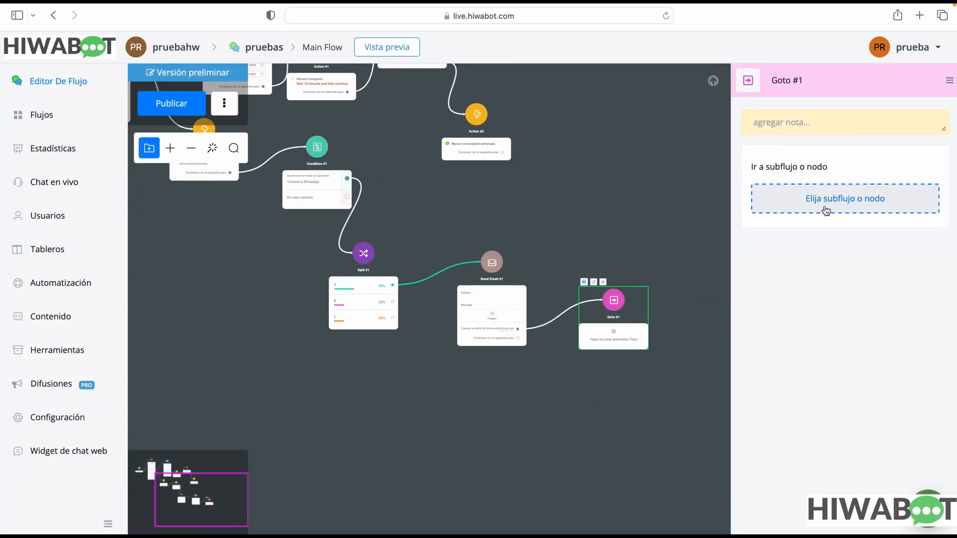
left_click(825, 204)
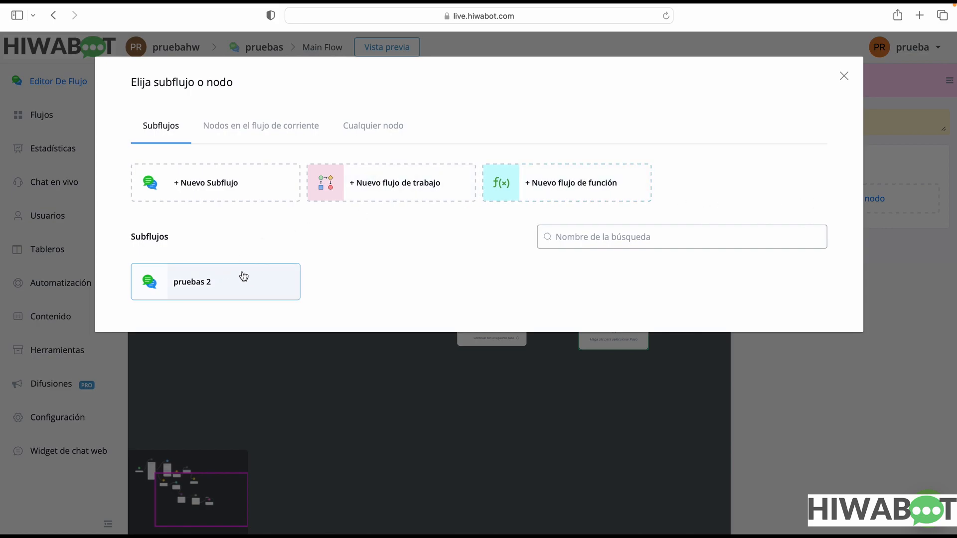
left_click(195, 289)
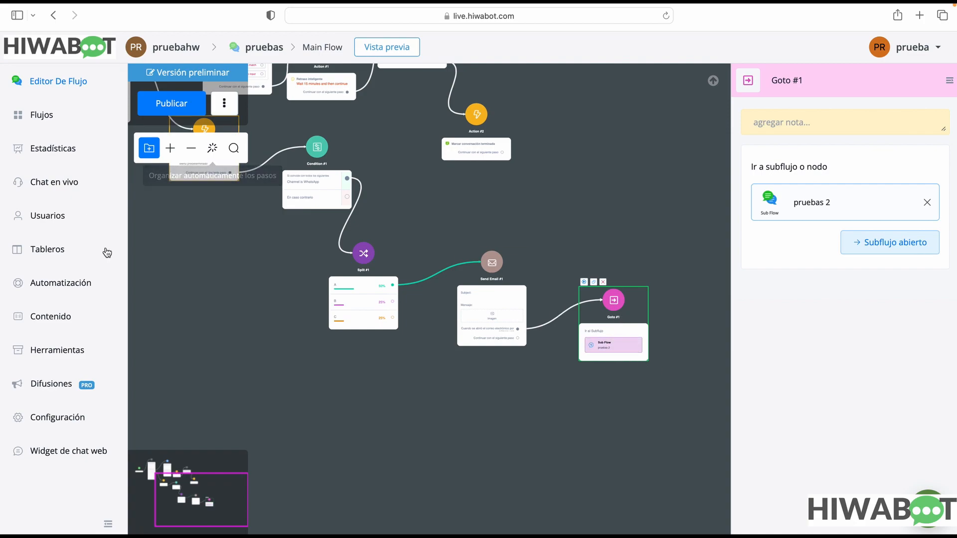
Publish the Main Flow with the Goto #1 destination
scroll(215, 209, "up", 3)
scroll(215, 209, "left", 3)
left_click(165, 103)
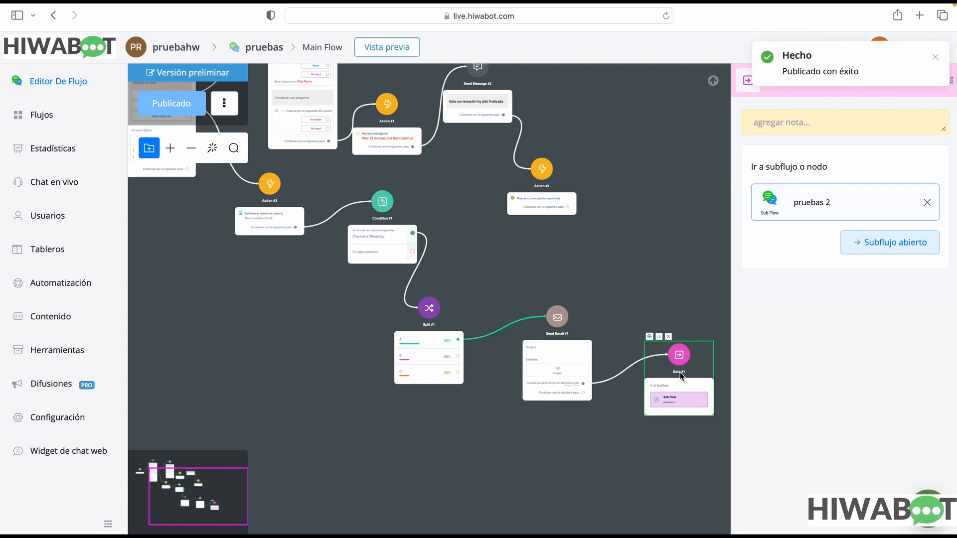
Automatically organize the steps of the Main Flow
left_click_drag(478, 293, 513, 363)
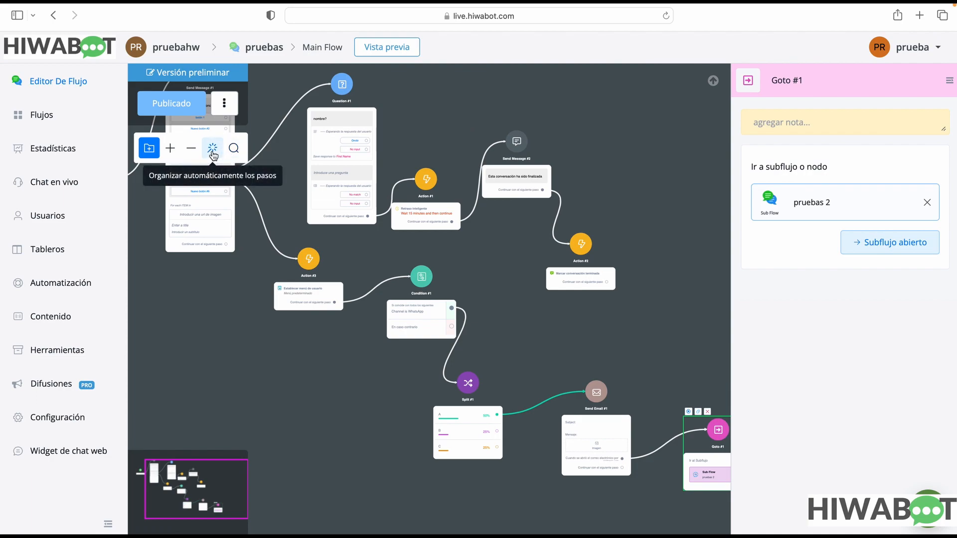
left_click(213, 151)
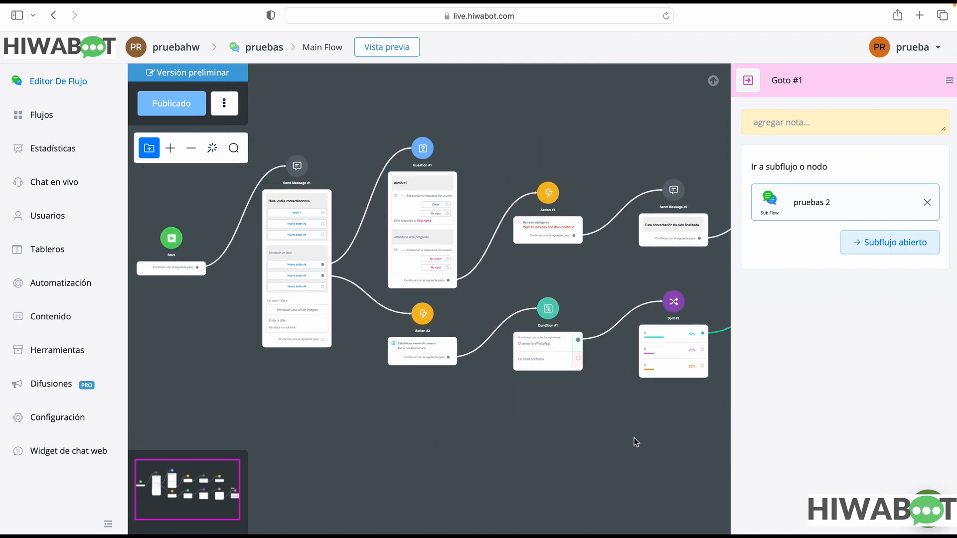
left_click(191, 148)
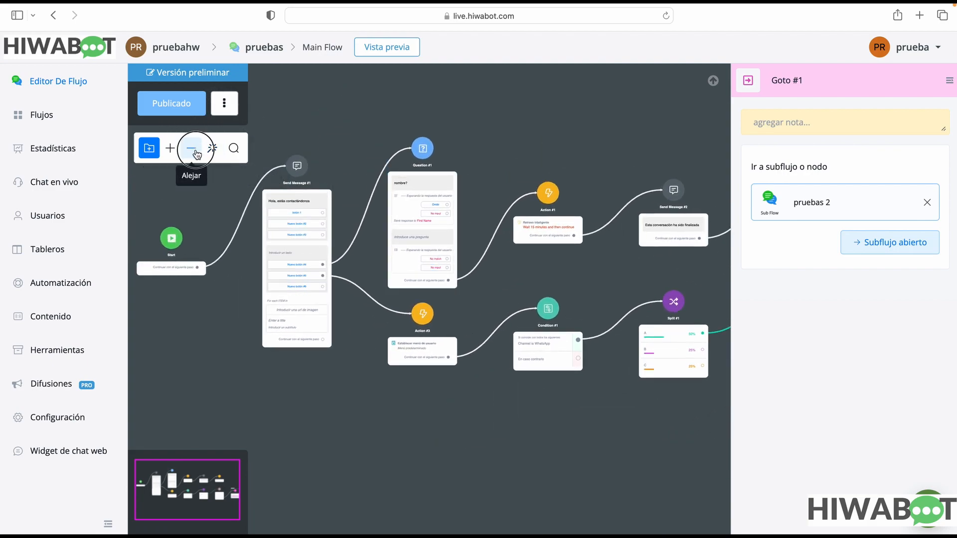
left_click(658, 424)
left_click_drag(658, 423, 551, 431)
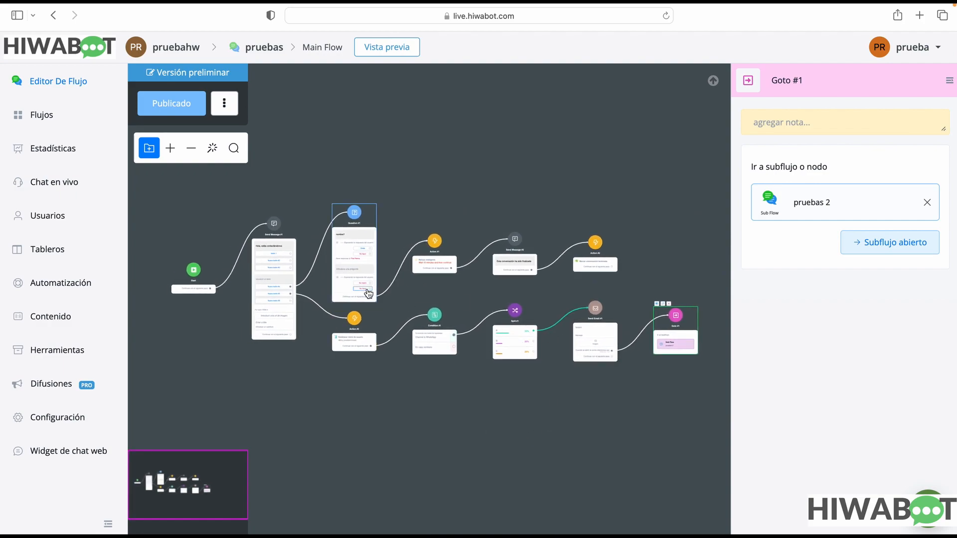
Examine the arranged Main Flow and its connections from Start to Goto #1
scroll(486, 291, "up", 3)
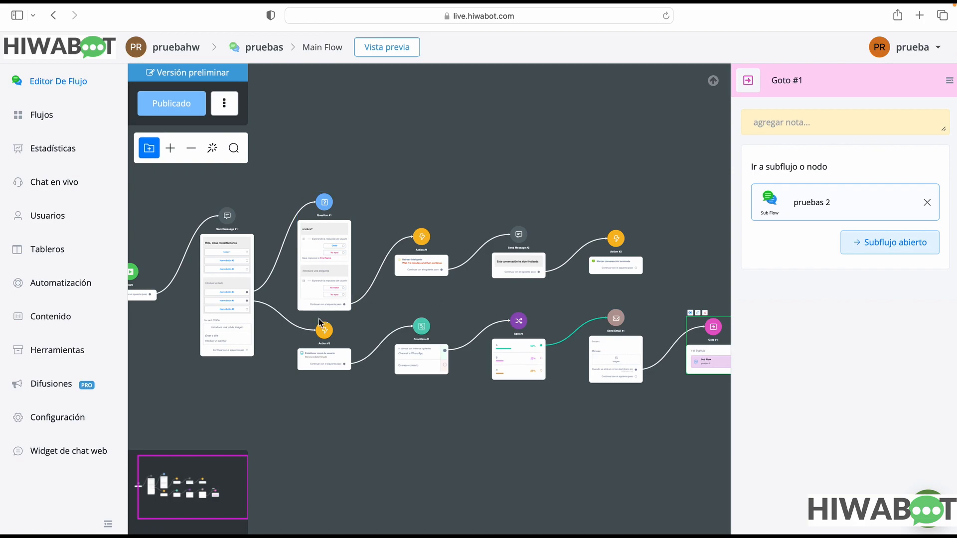
left_click_drag(493, 305, 335, 306)
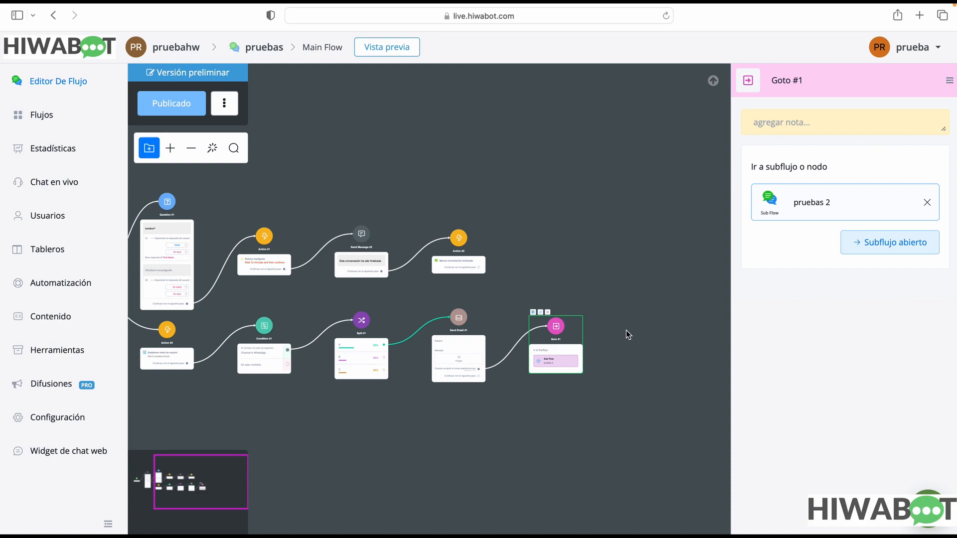
scroll(626, 330, "down", 1)
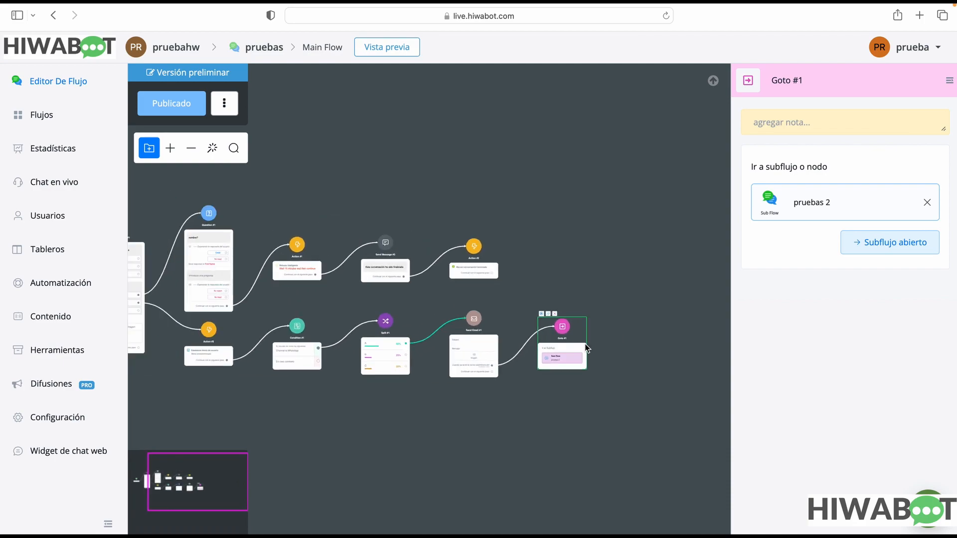
left_click_drag(649, 459, 715, 421)
scroll(510, 456, "up", 3)
scroll(509, 456, "down", 6)
left_click(509, 457)
scroll(504, 458, "down", 1)
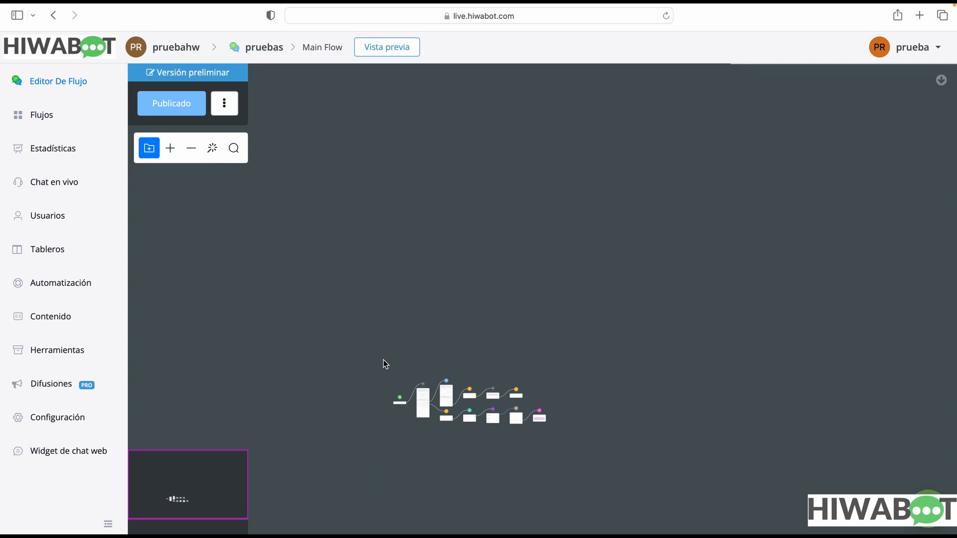
Move the "Esta conversación ha sido finalizada" message step slightly higher on the Main Flow canvas
left_click(170, 148)
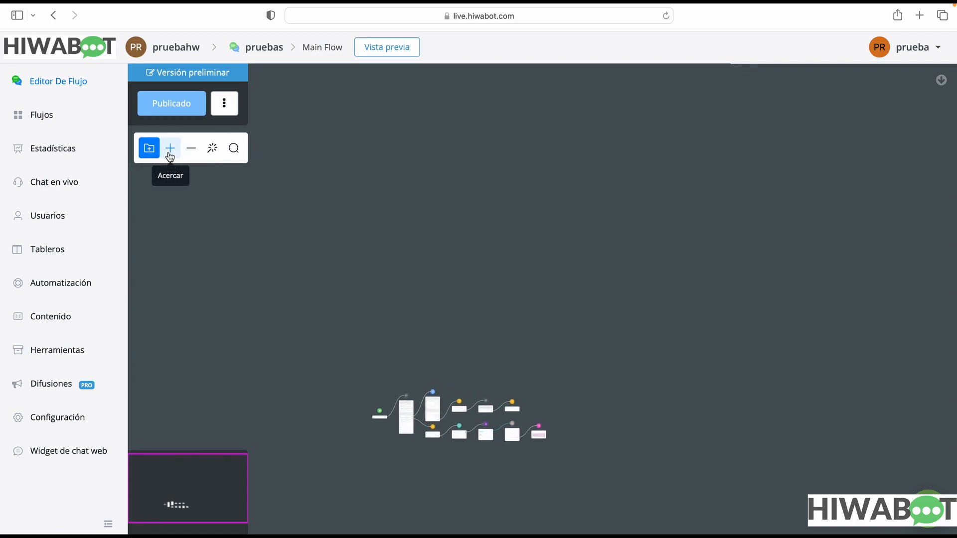
mouse_move(548, 321)
left_mouse_down()
mouse_move(551, 277)
mouse_move(555, 308)
left_mouse_up()
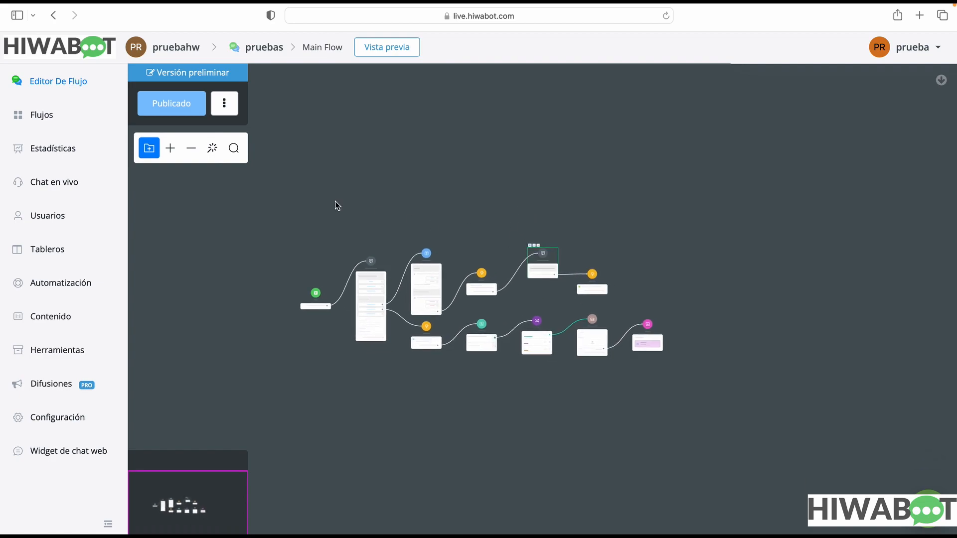
left_click(169, 148)
left_click_drag(427, 196, 445, 232)
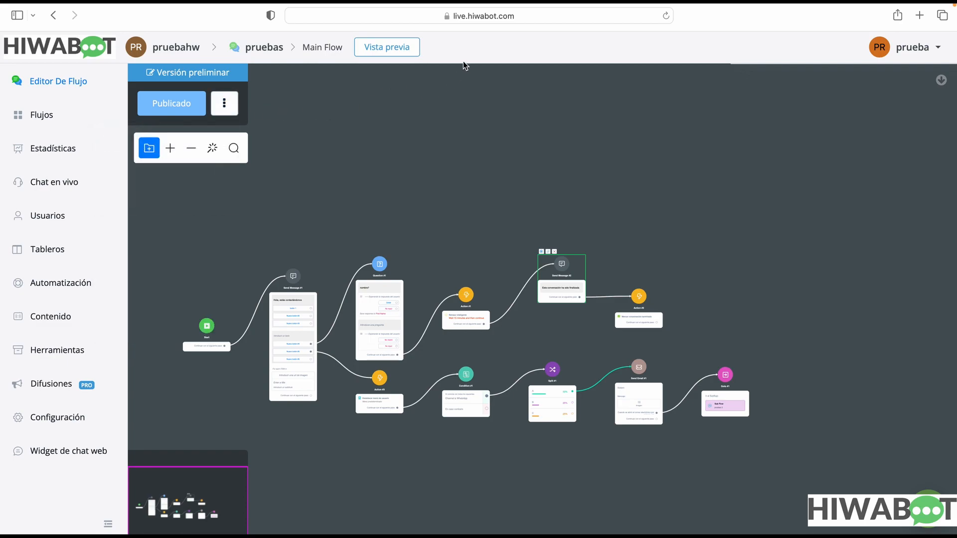
left_click_drag(345, 214, 380, 196)
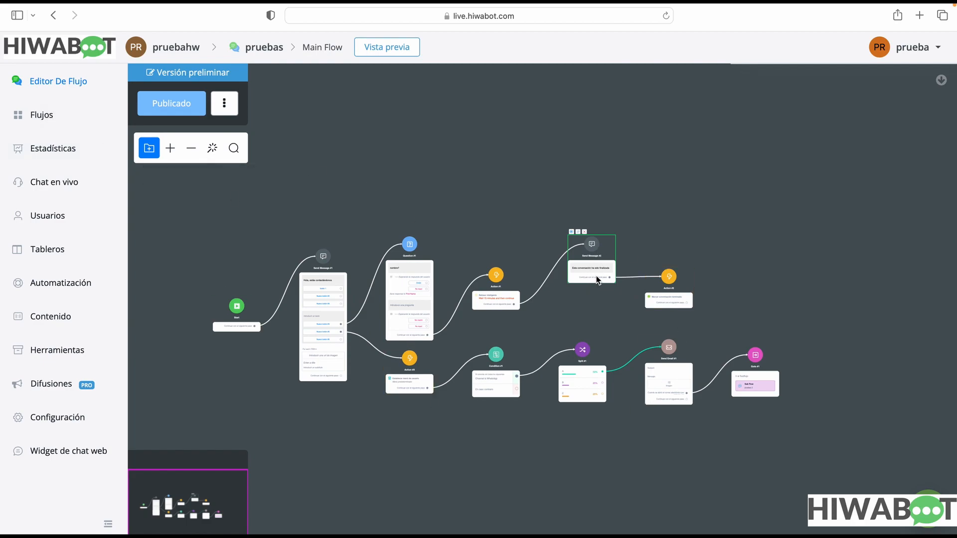
View the Main Flow's content preview options for the Facebook channel and close the preview
left_click(413, 56)
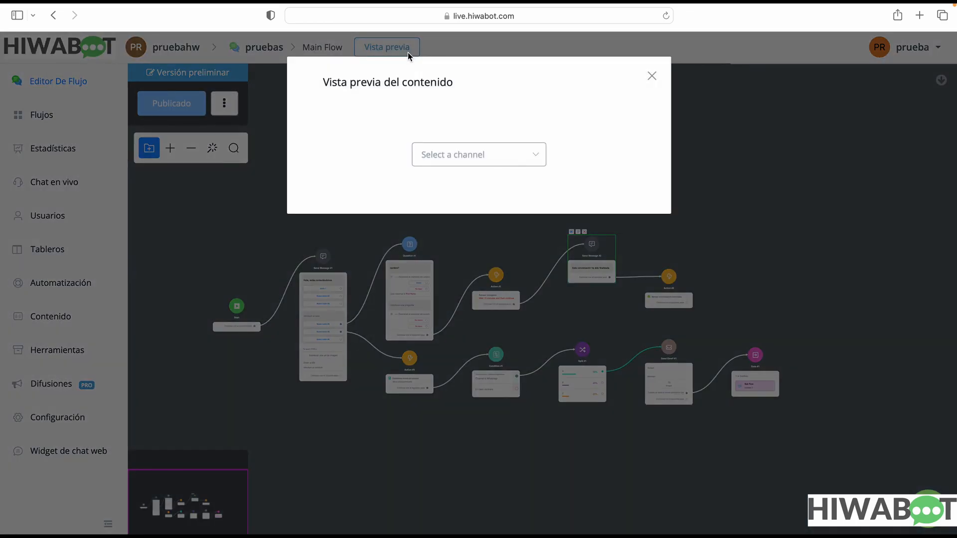
left_click(489, 162)
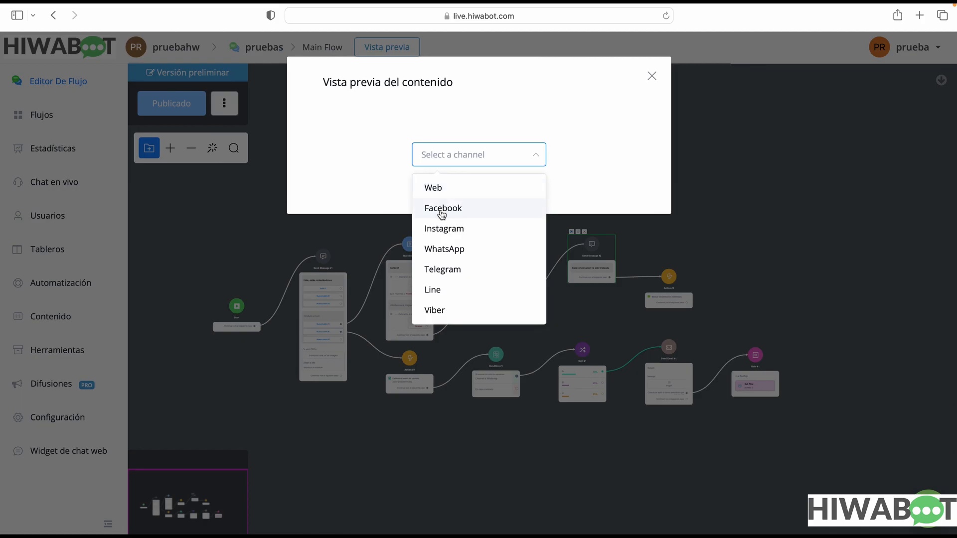
left_click(443, 210)
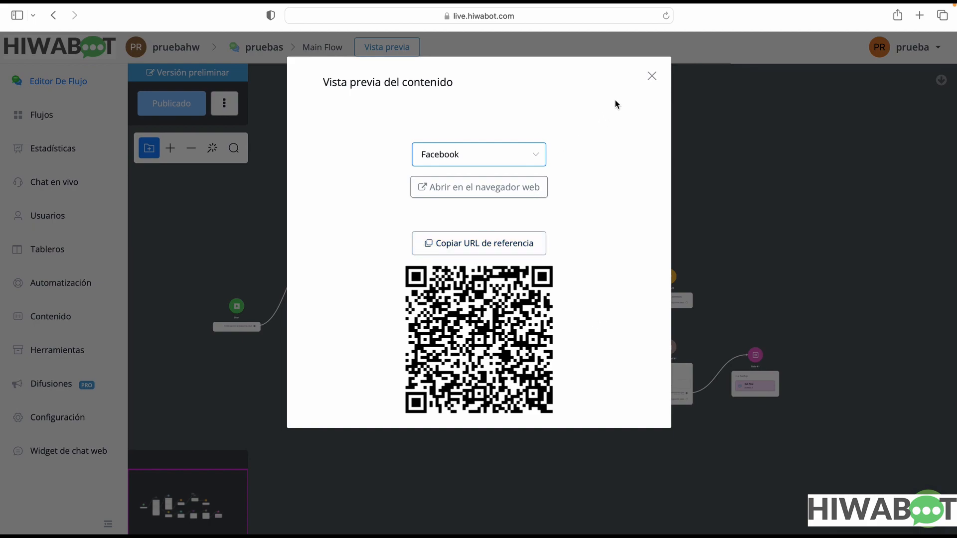
left_click(652, 76)
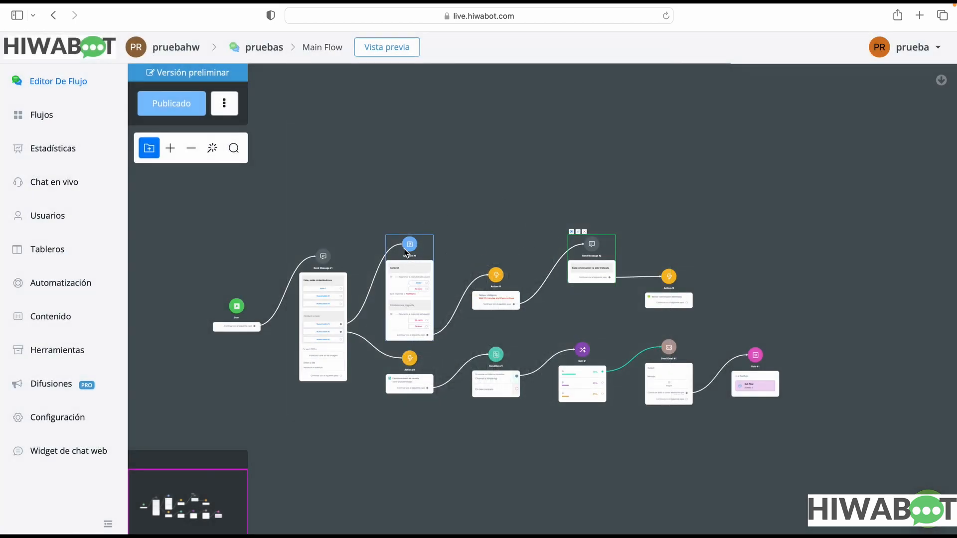
scroll(404, 259, "up", 5)
left_click_drag(513, 269, 324, 117)
scroll(477, 241, "up", 5)
scroll(477, 241, "down", 8)
scroll(477, 241, "down", 3)
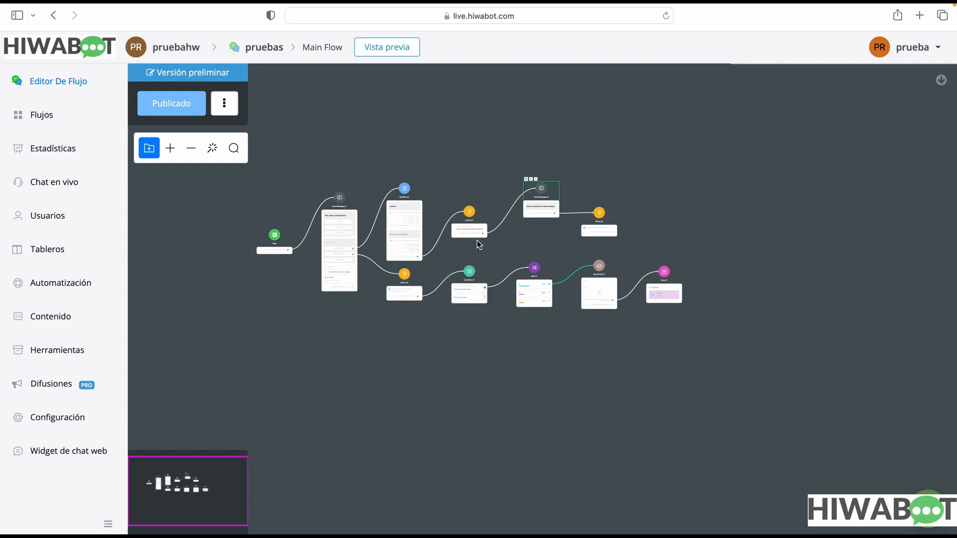
left_click_drag(489, 256, 529, 336)
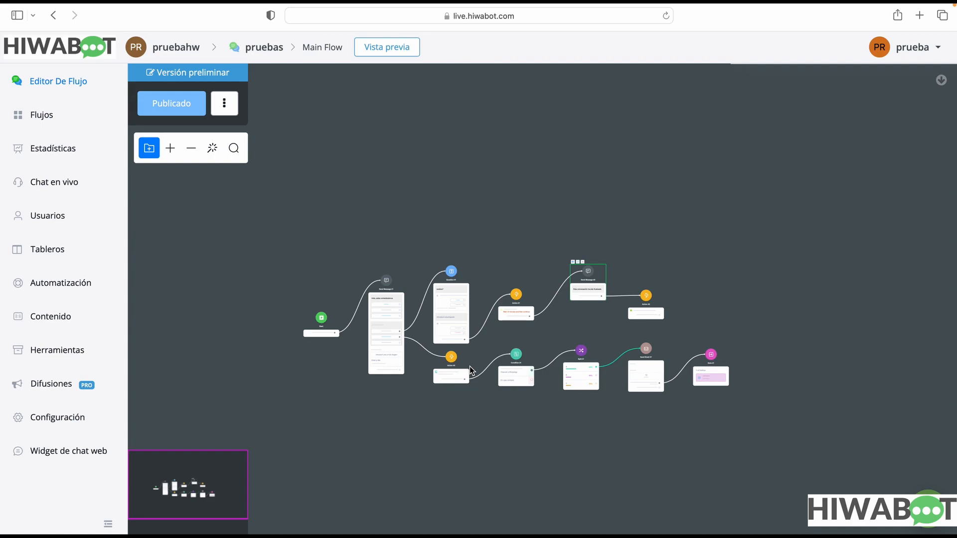
scroll(521, 396, "down", 3)
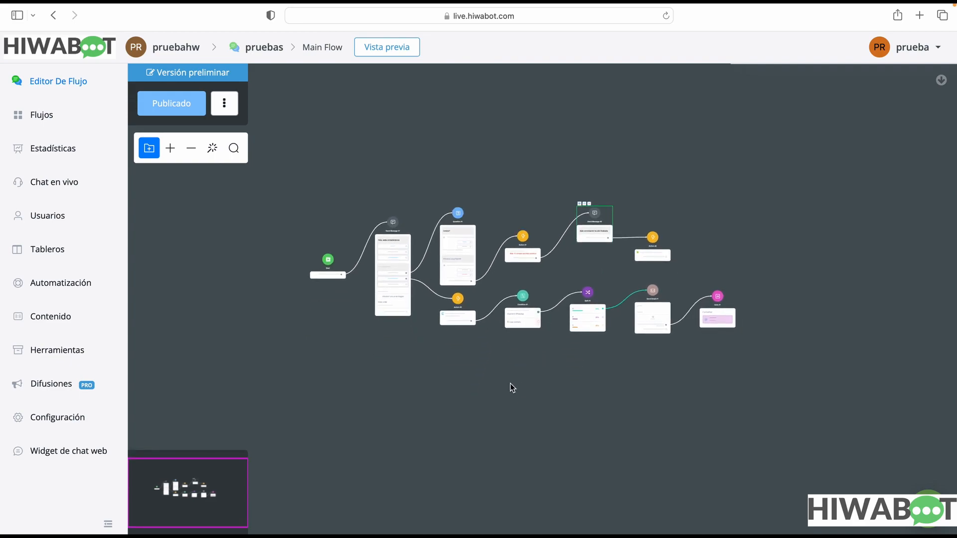